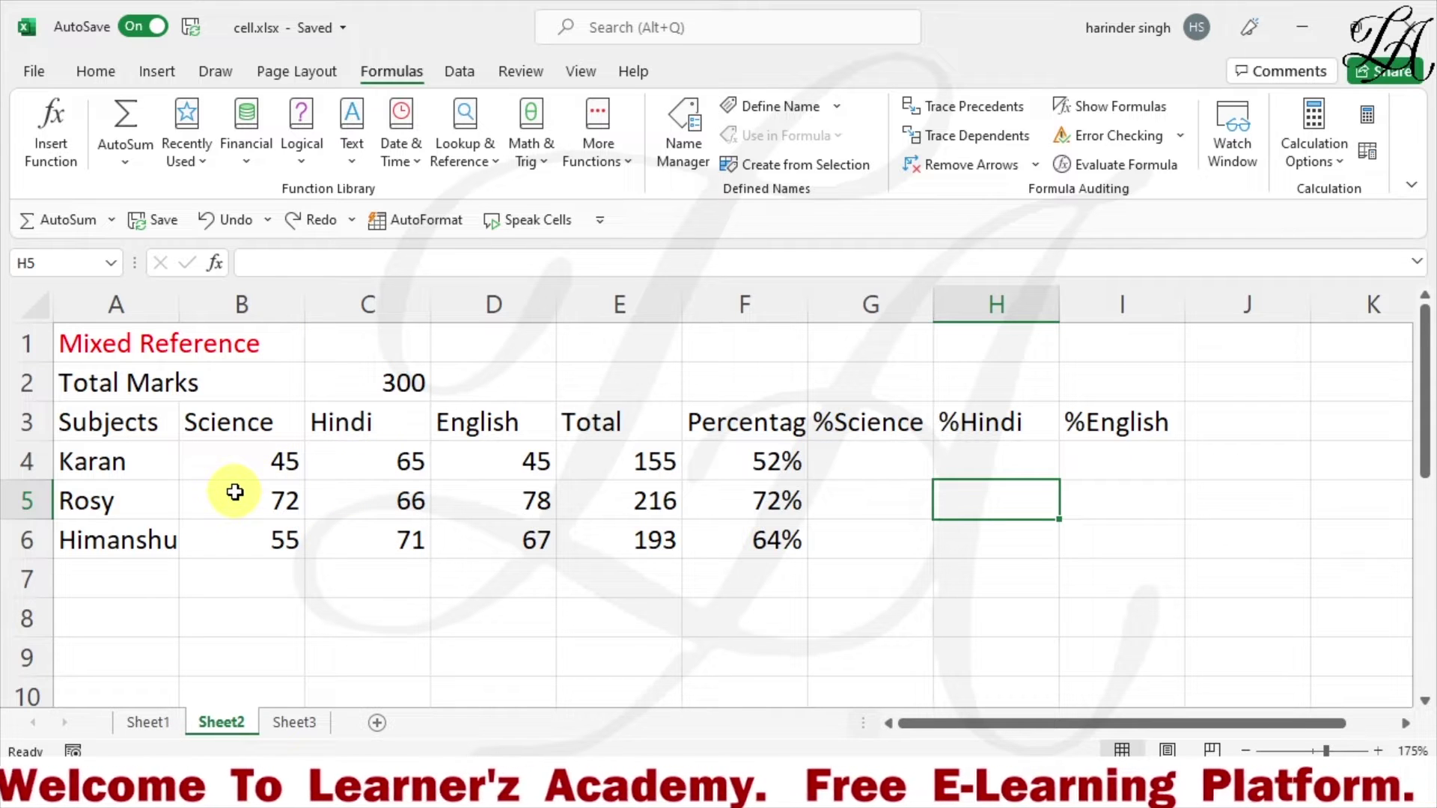
Examine the subject headings, the row 4 Total and Percentage formulas, and the %Science, %Hindi and %English cells
{"action": "left_click", "coordinate": [250, 420]}
{"action": "left_click", "coordinate": [370, 419]}
{"action": "left_click", "coordinate": [462, 418]}
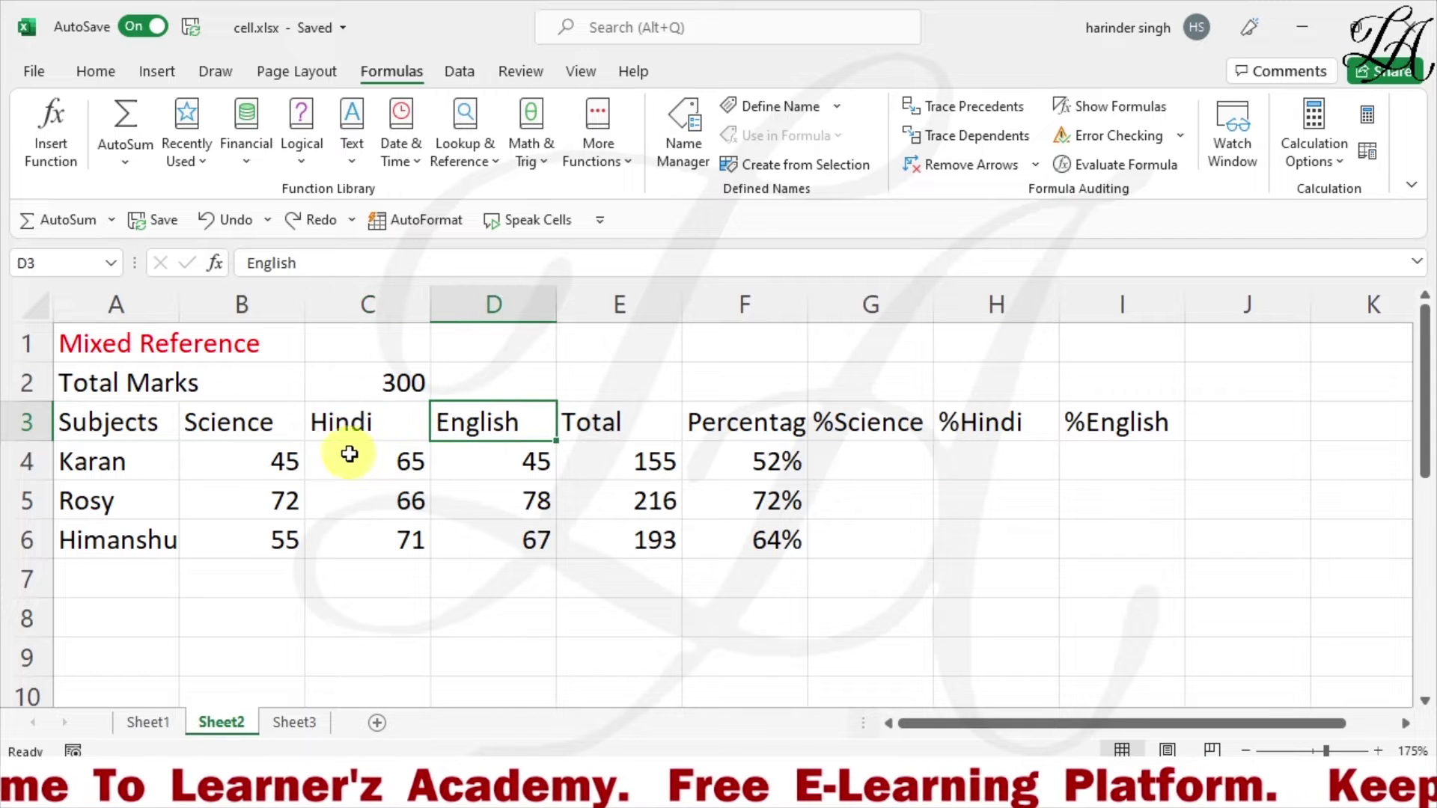
{"action": "left_click", "coordinate": [614, 460]}
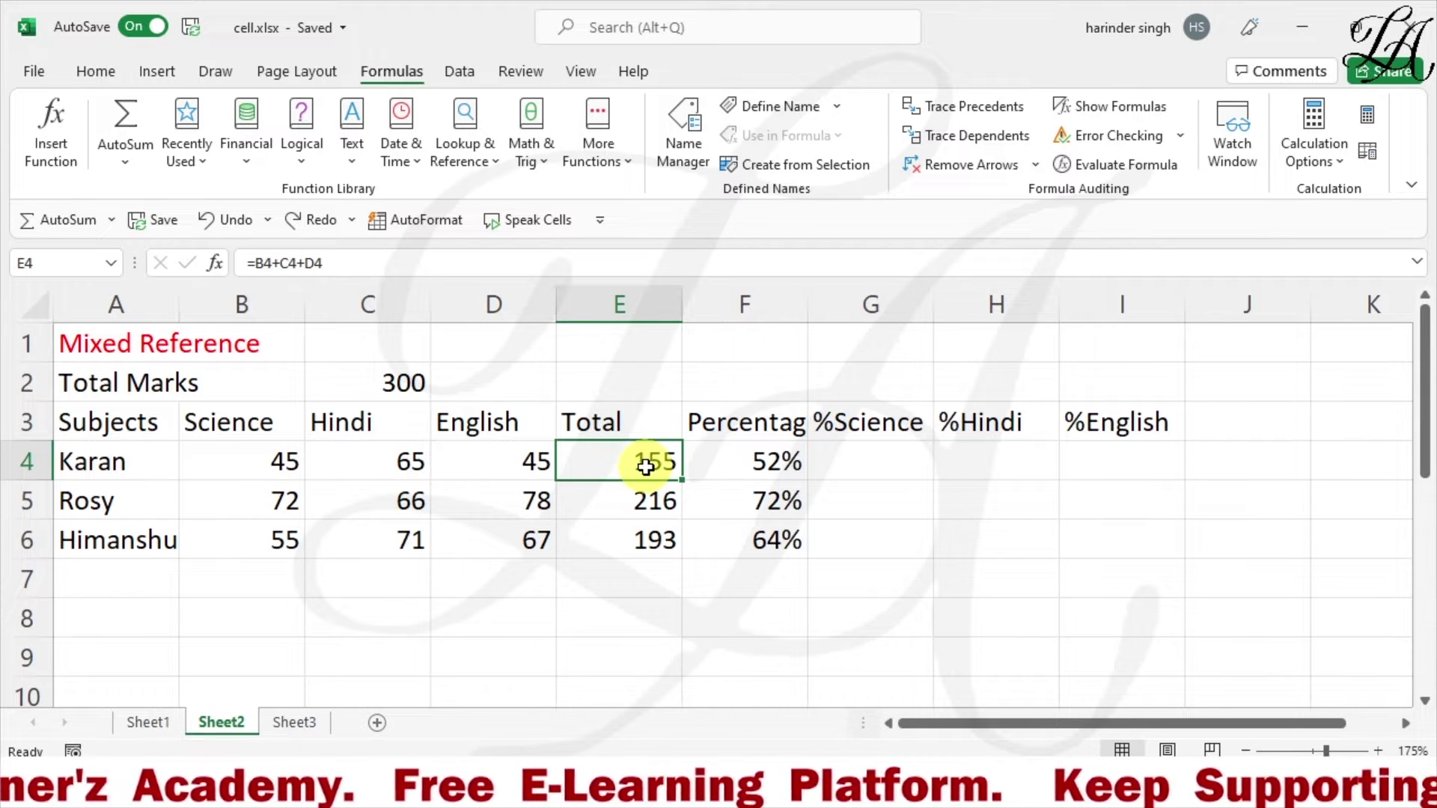
{"action": "left_click", "coordinate": [732, 459]}
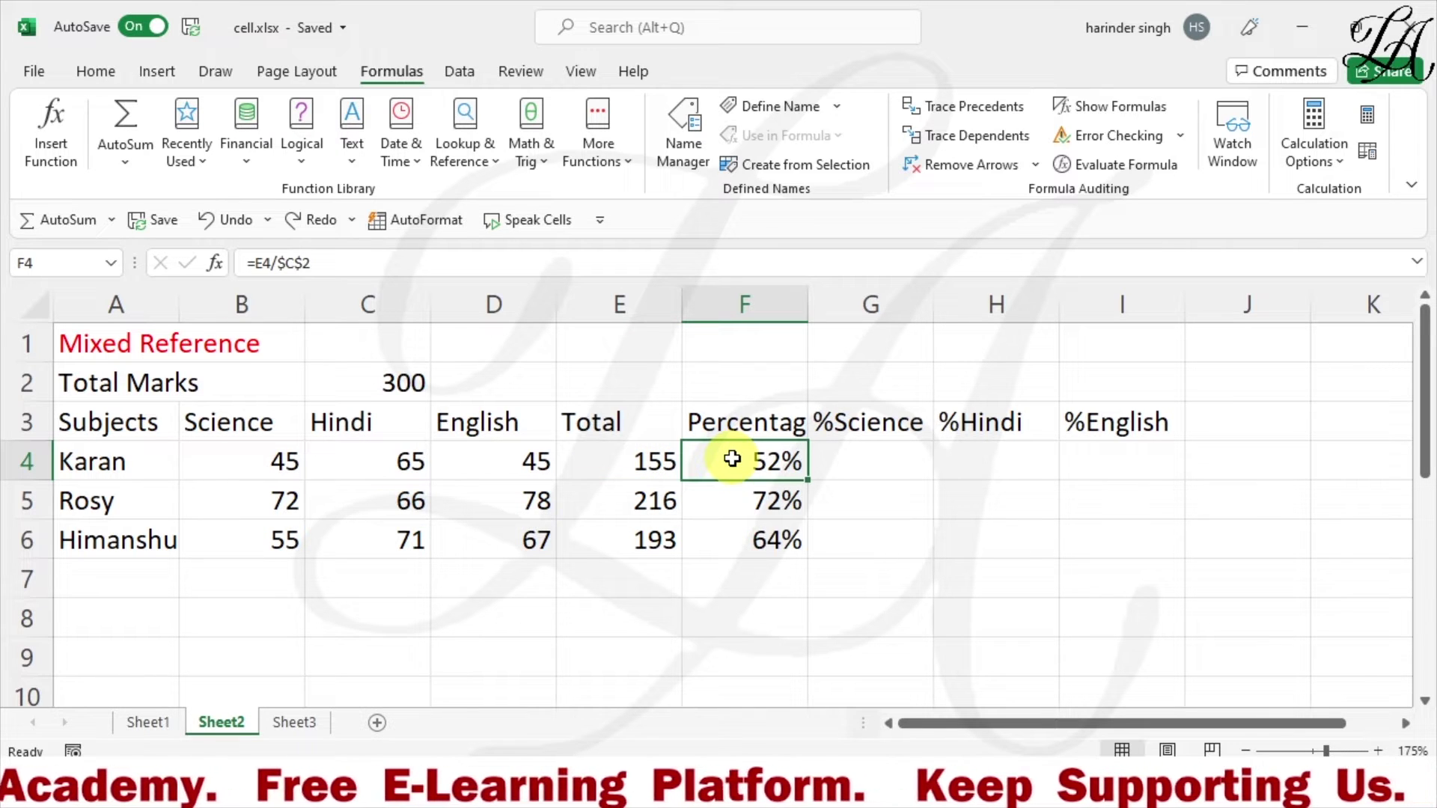
{"action": "left_click", "coordinate": [864, 463]}
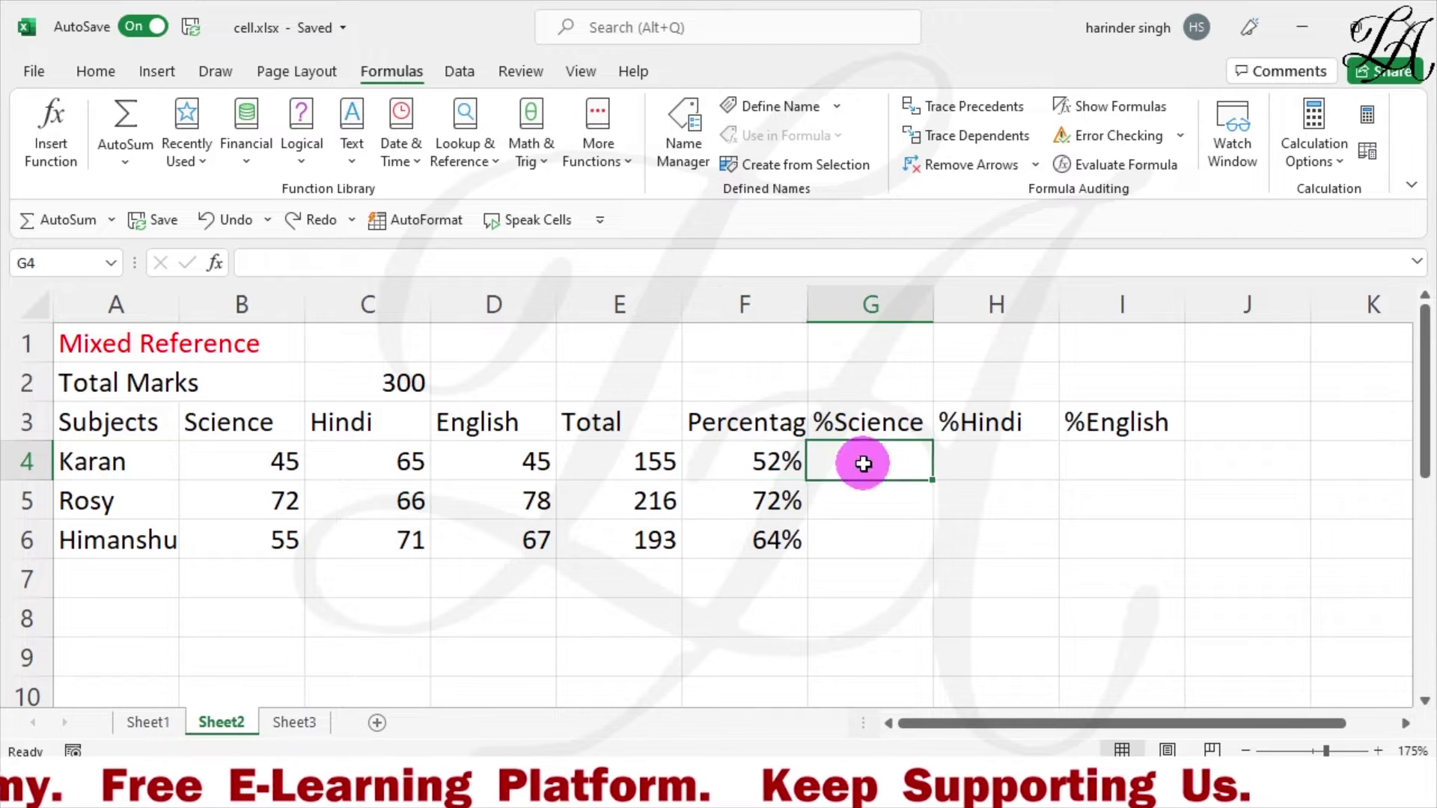
{"action": "left_click", "coordinate": [966, 462]}
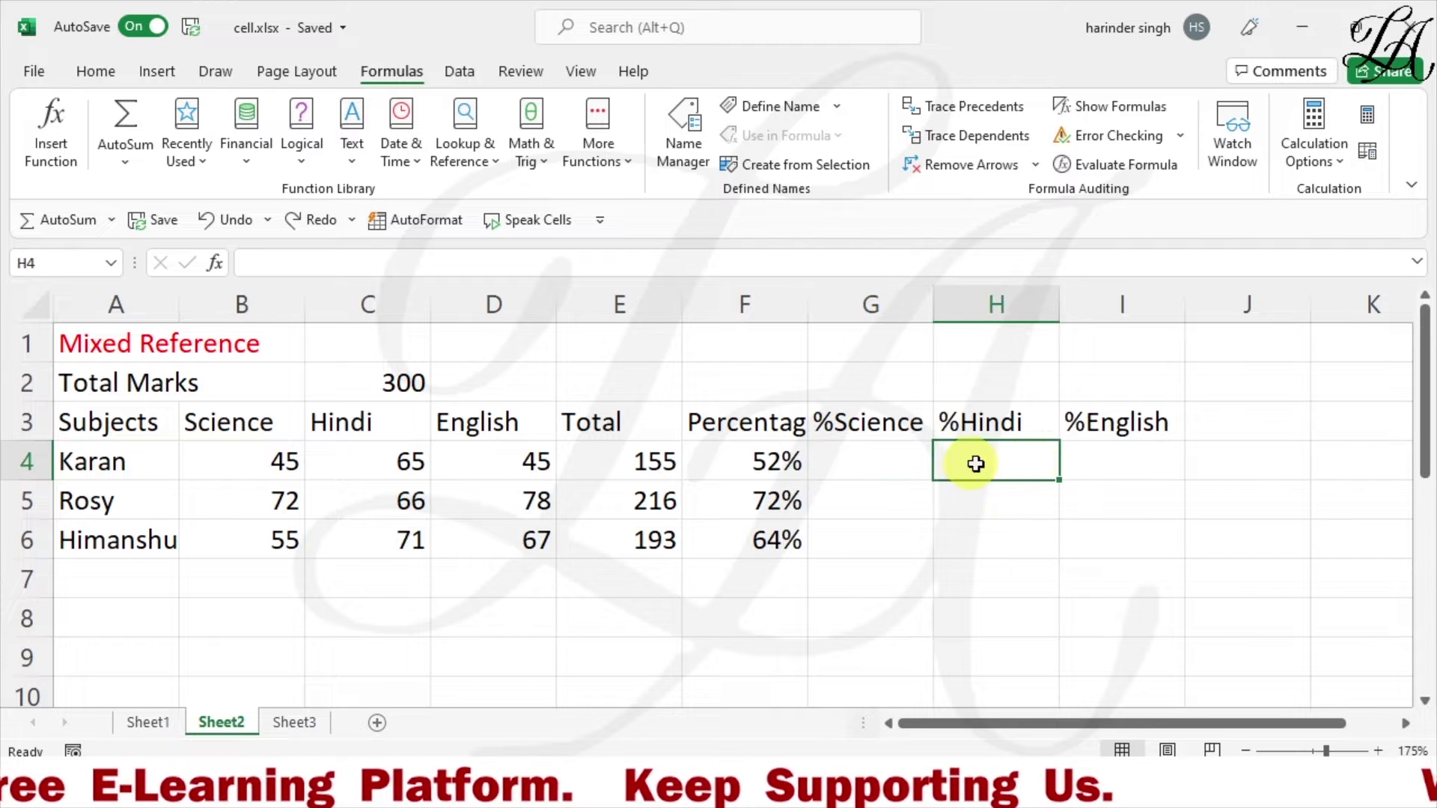
{"action": "left_click", "coordinate": [1141, 459]}
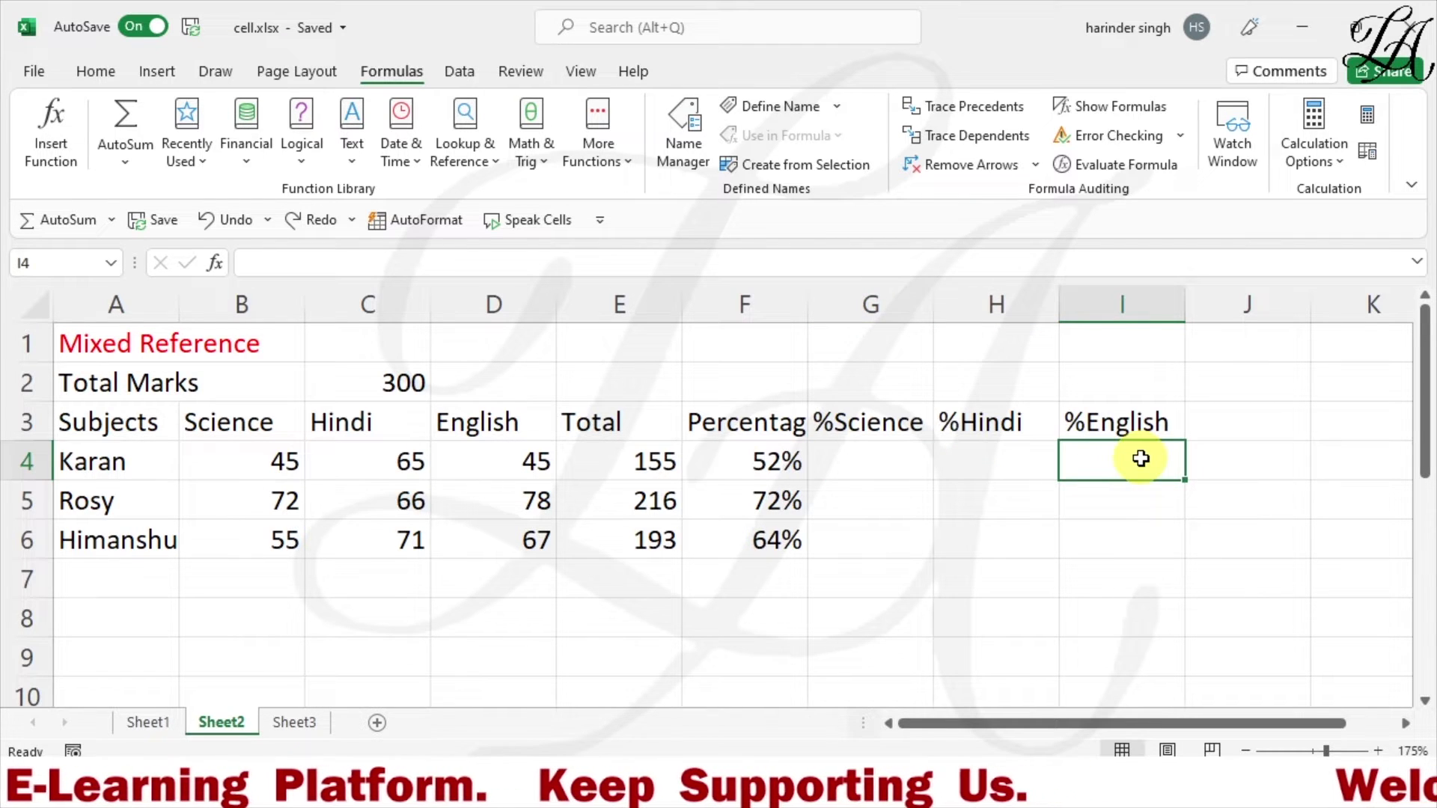
{"action": "left_click", "coordinate": [867, 466]}
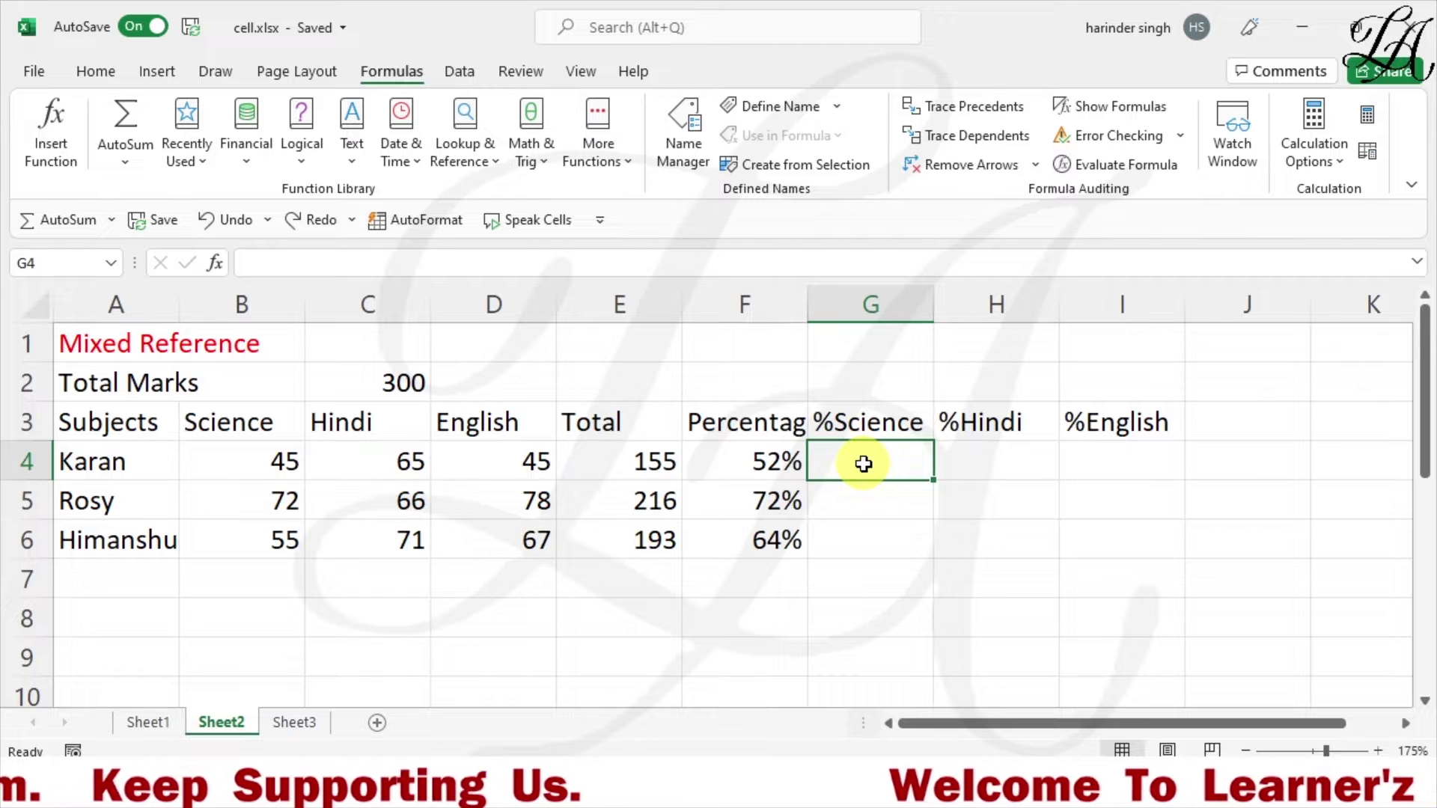
{"action": "left_click", "coordinate": [270, 465]}
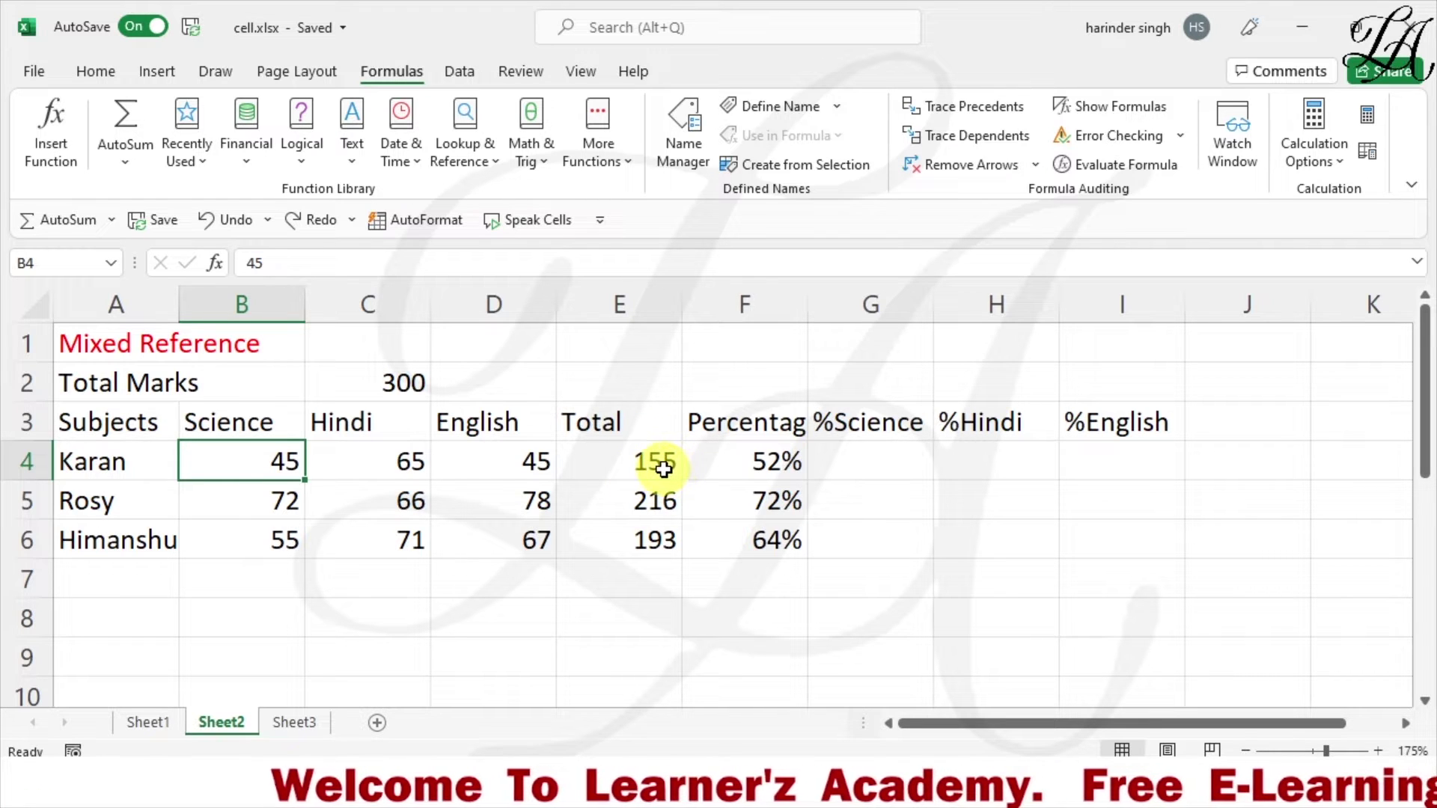
Enter the relative formula =B4/E4 in cell G4 under %Science
{"action": "left_click", "coordinate": [840, 468]}
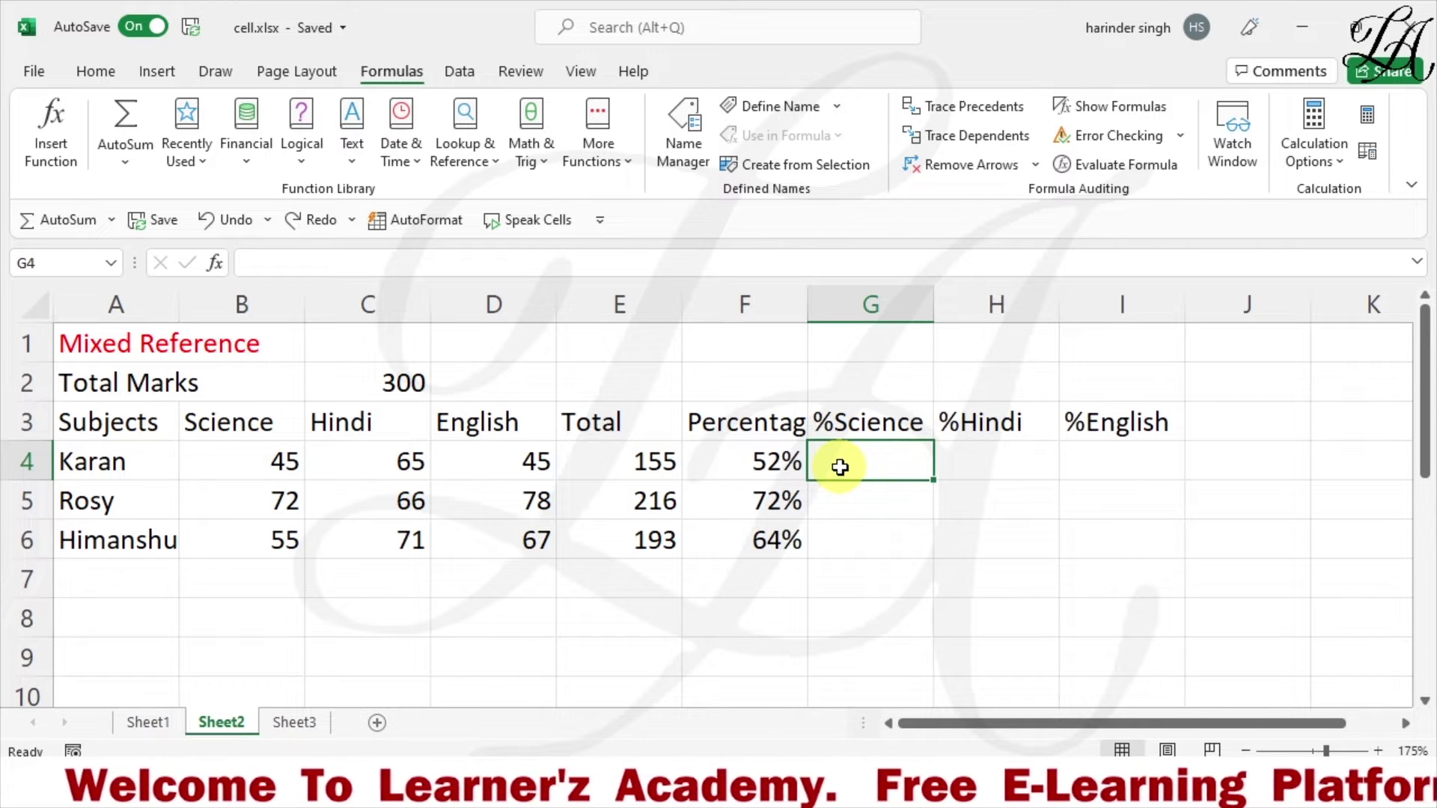
{"action": "type", "text": "="}
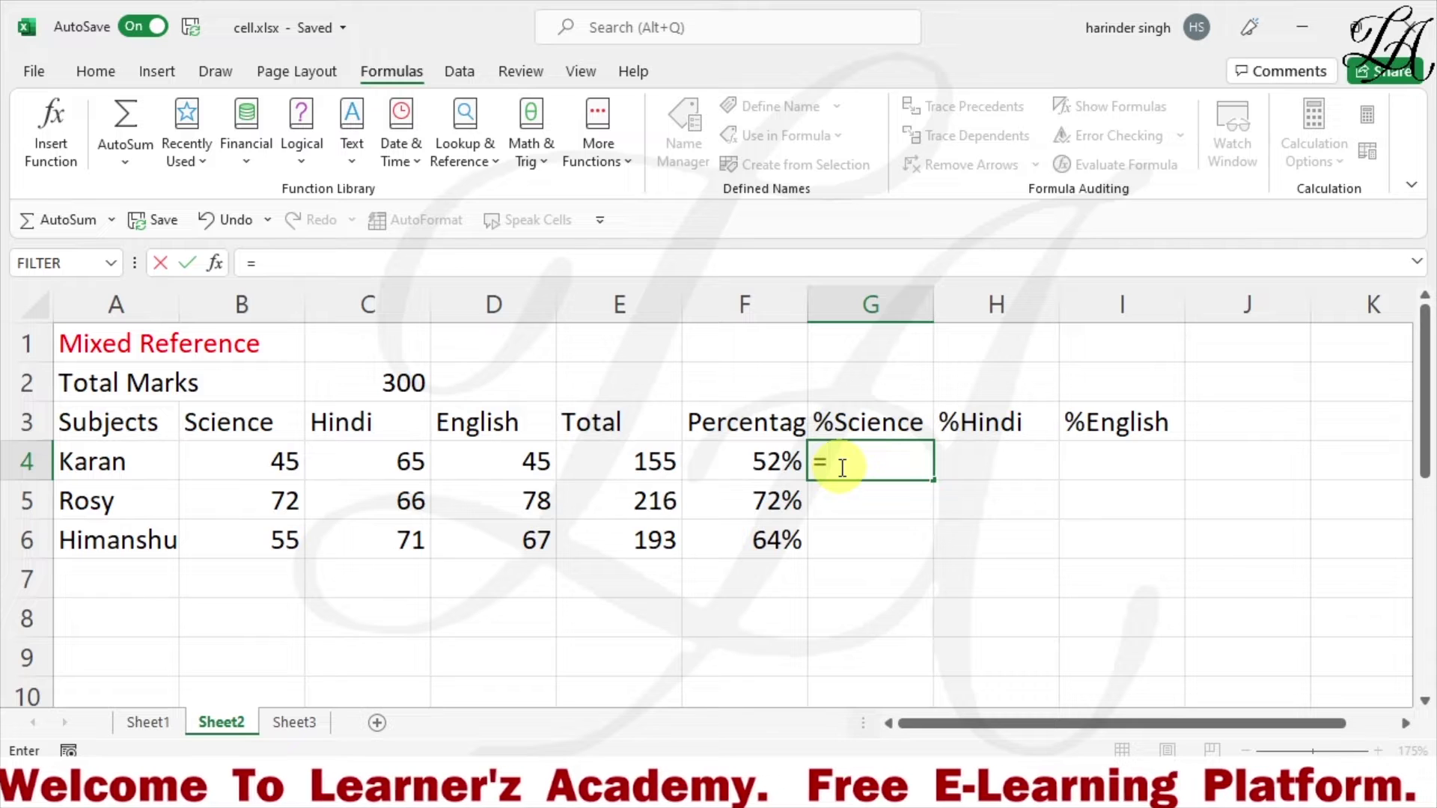
{"action": "left_click", "coordinate": [256, 464]}
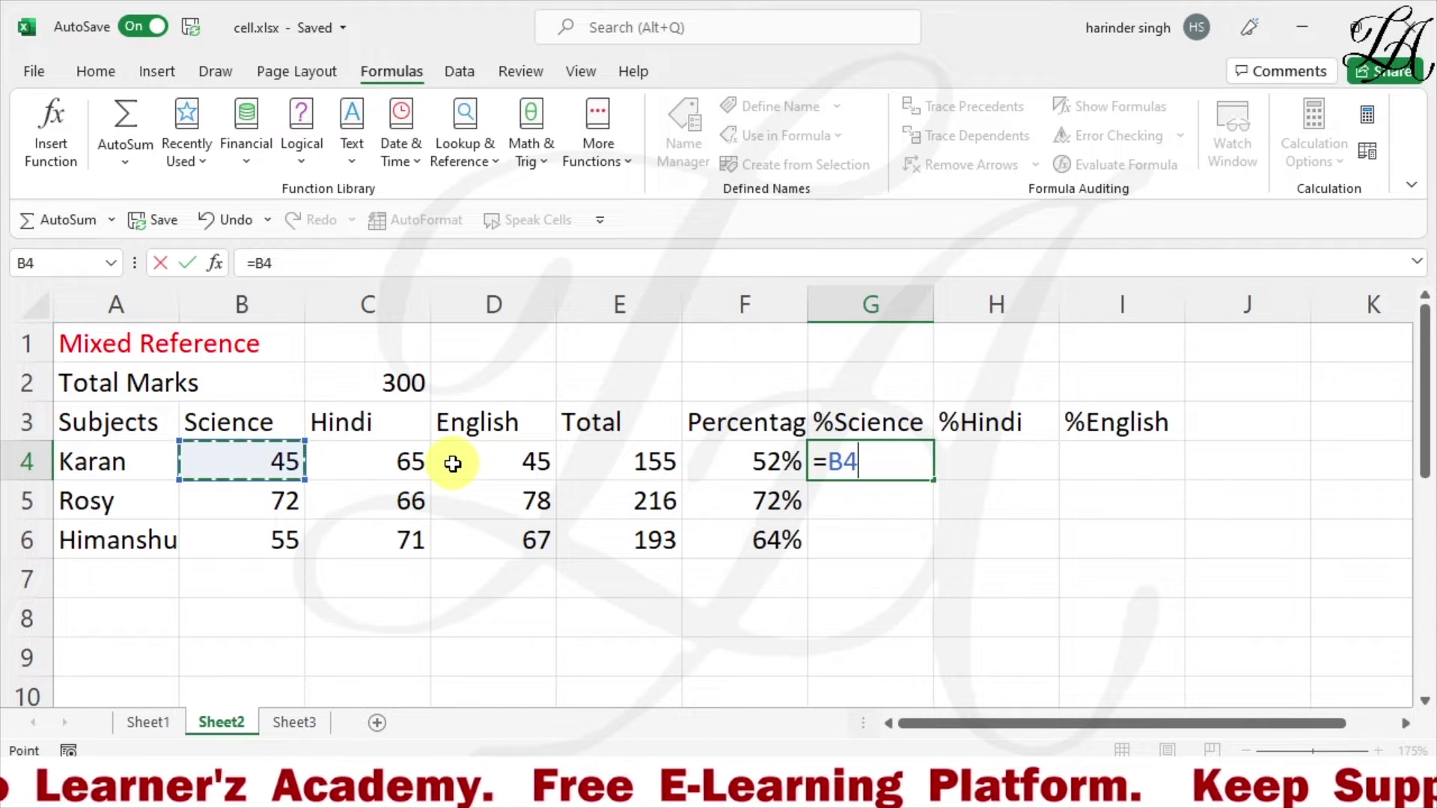
{"action": "type", "text": "/"}
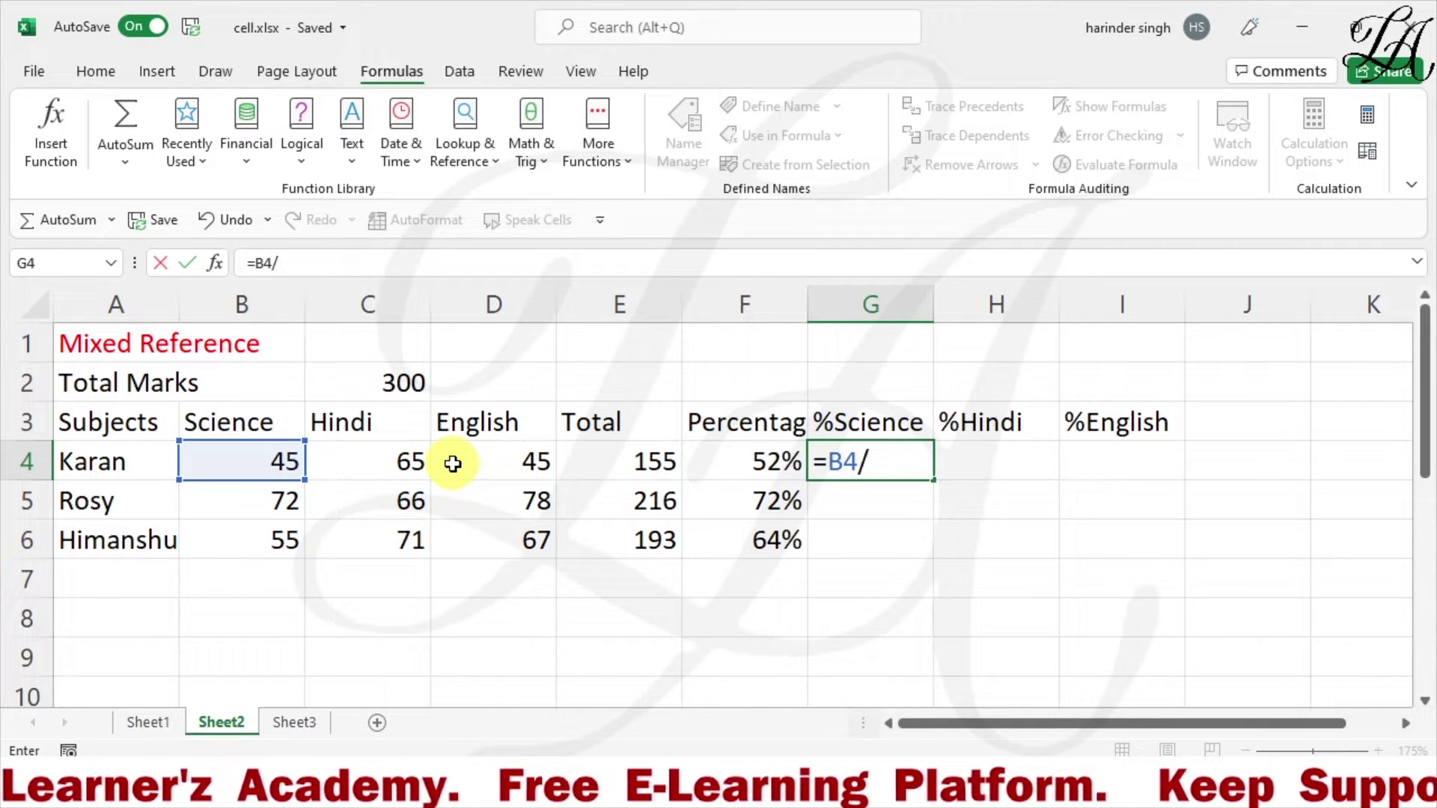
{"action": "left_click", "coordinate": [594, 464]}
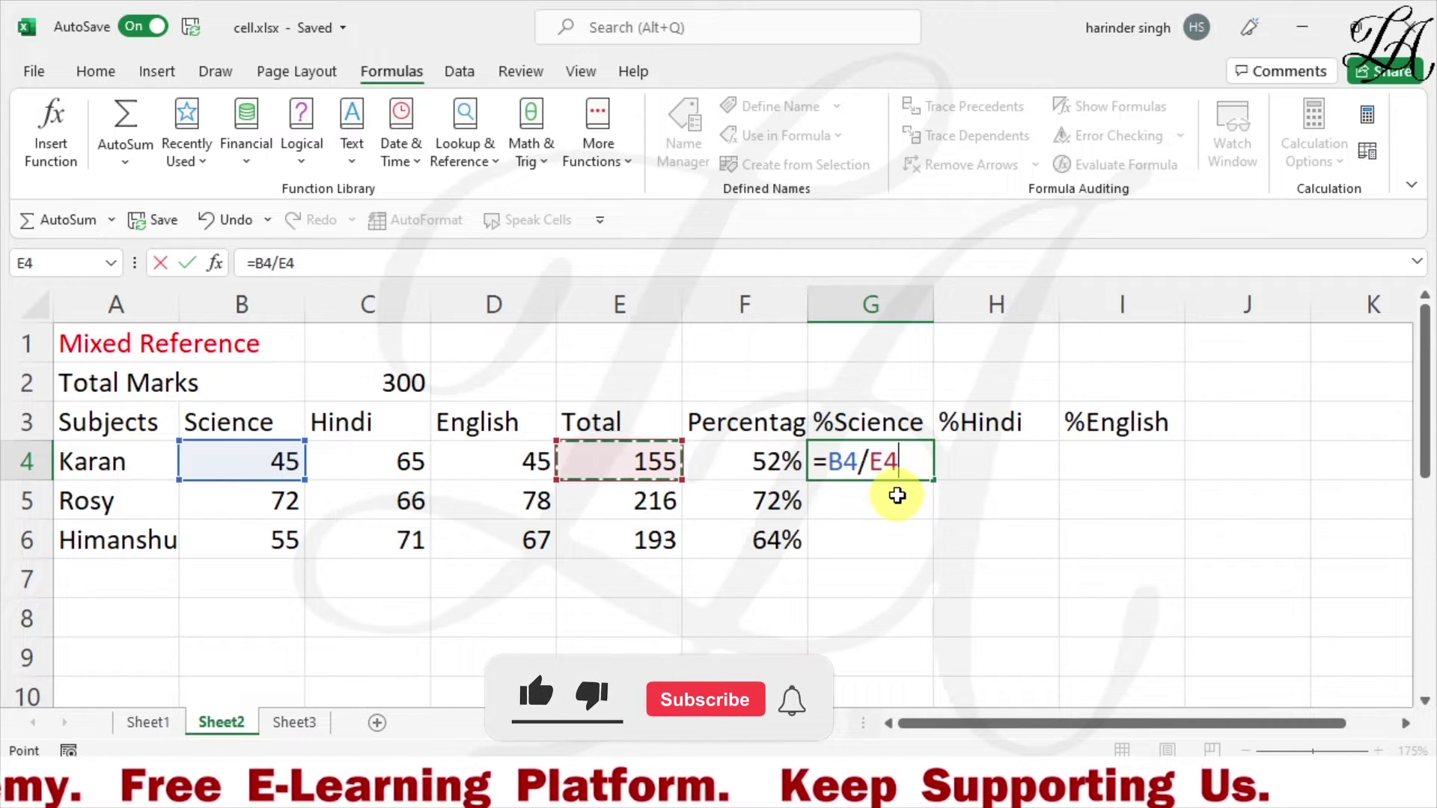
{"action": "key", "text": "Return"}
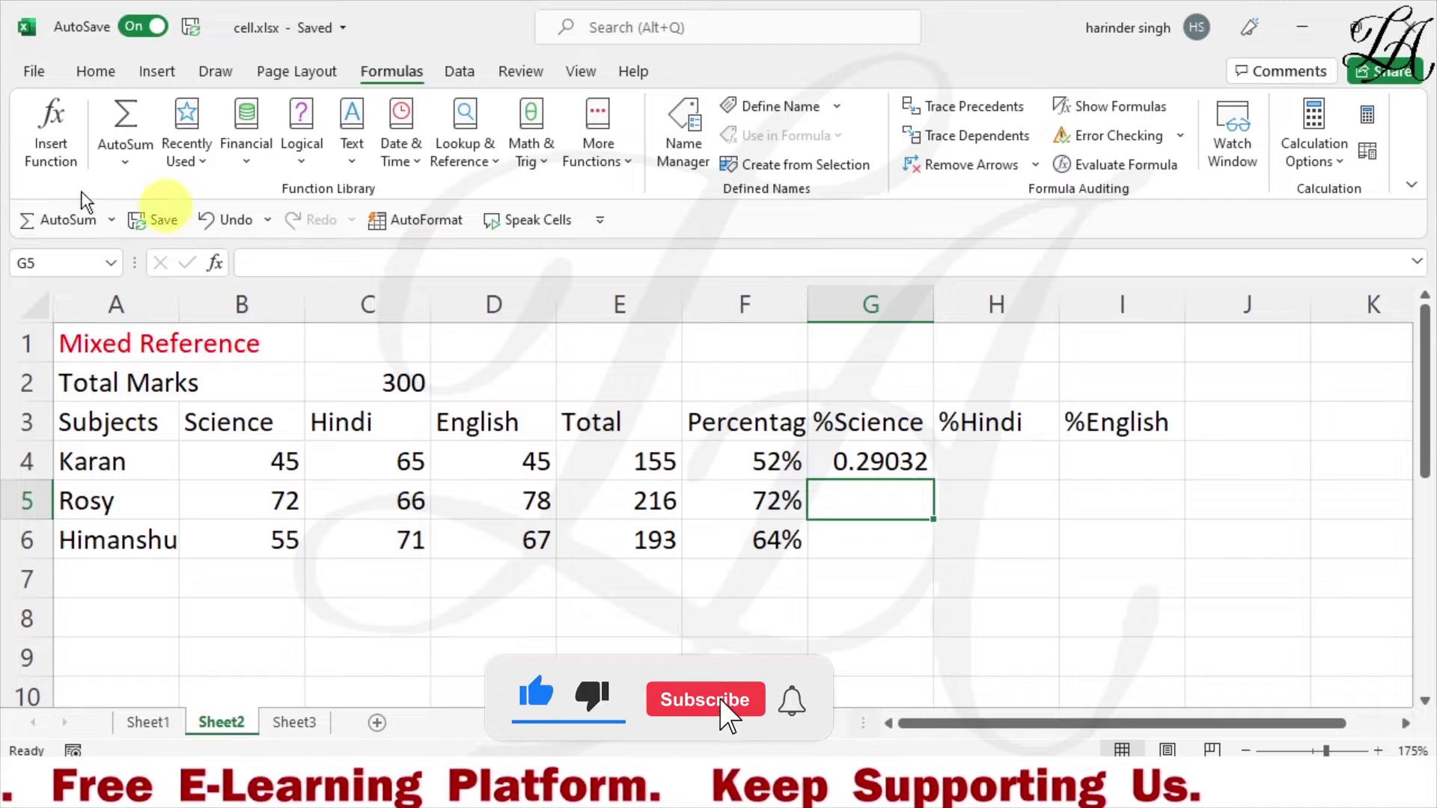
Apply the percentage number format to cells G5 and G4 in the %Science column
{"action": "left_click", "coordinate": [95, 74]}
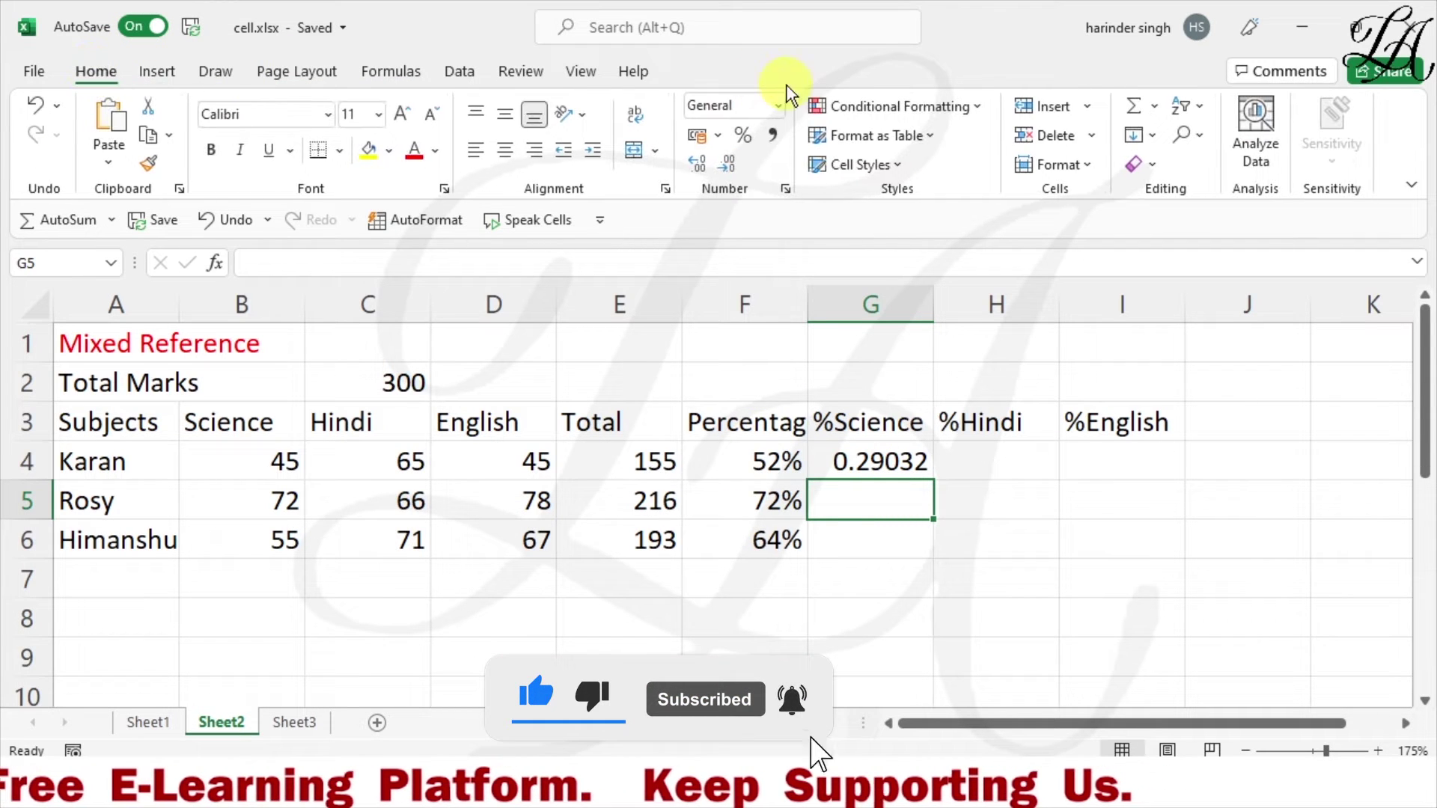
{"action": "left_click", "coordinate": [747, 143]}
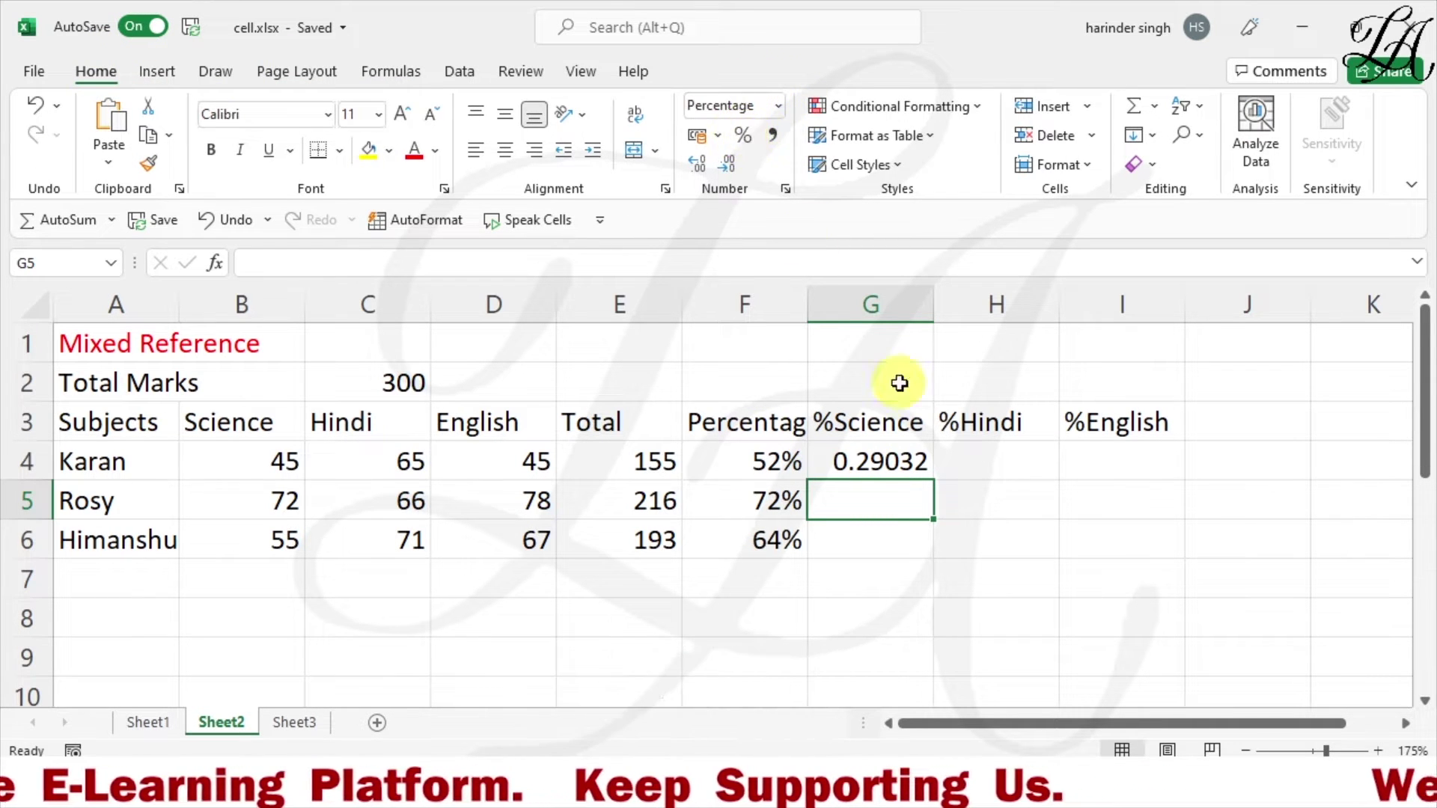
{"action": "left_click", "coordinate": [873, 457]}
{"action": "left_click", "coordinate": [743, 136]}
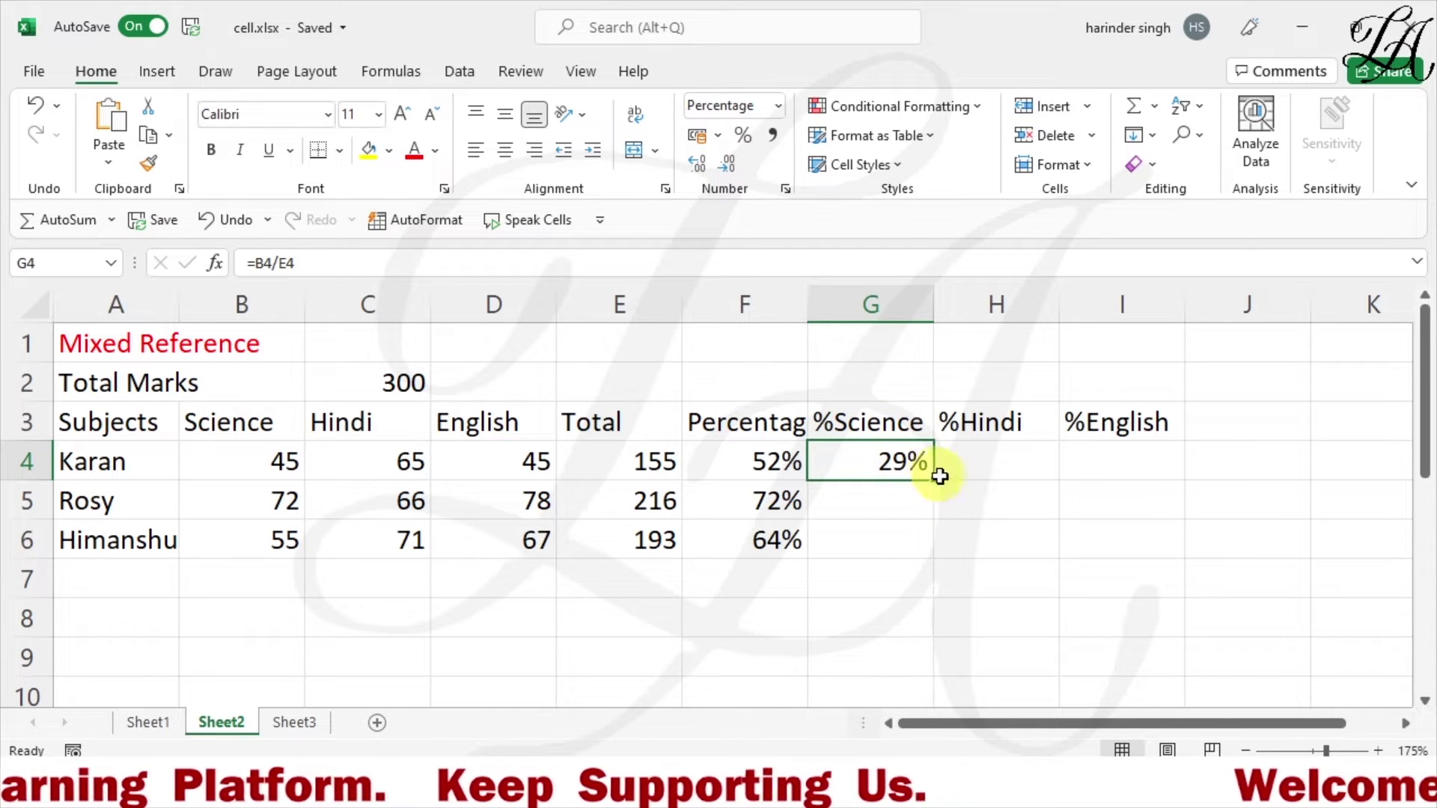
Fill the G4 formula across to I4 and show the sheet's formulas to inspect the copied references
{"action": "left_click_drag", "start_coordinate": [932, 483], "coordinate": [1136, 485]}
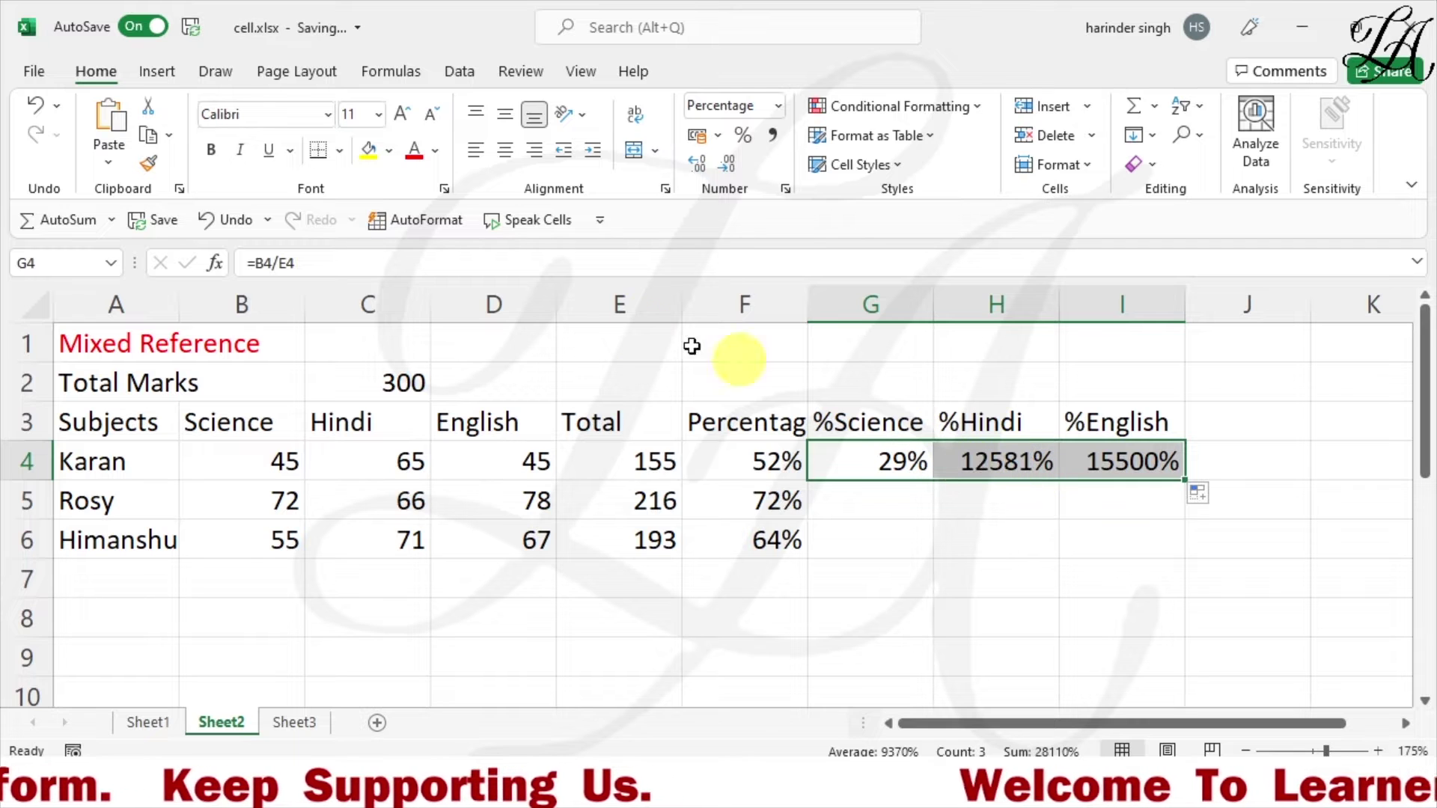
{"action": "left_click", "coordinate": [408, 72]}
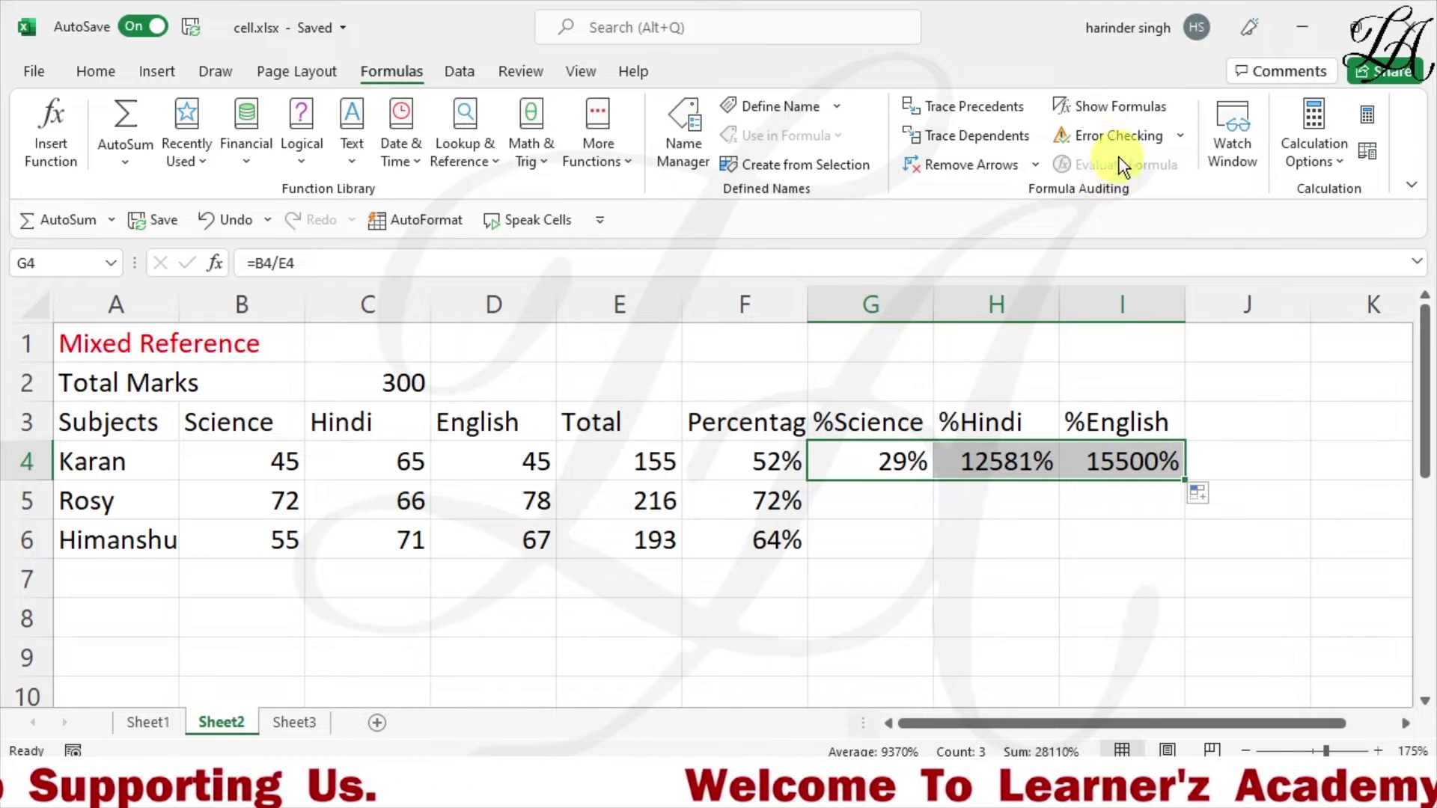
{"action": "left_click", "coordinate": [1138, 113]}
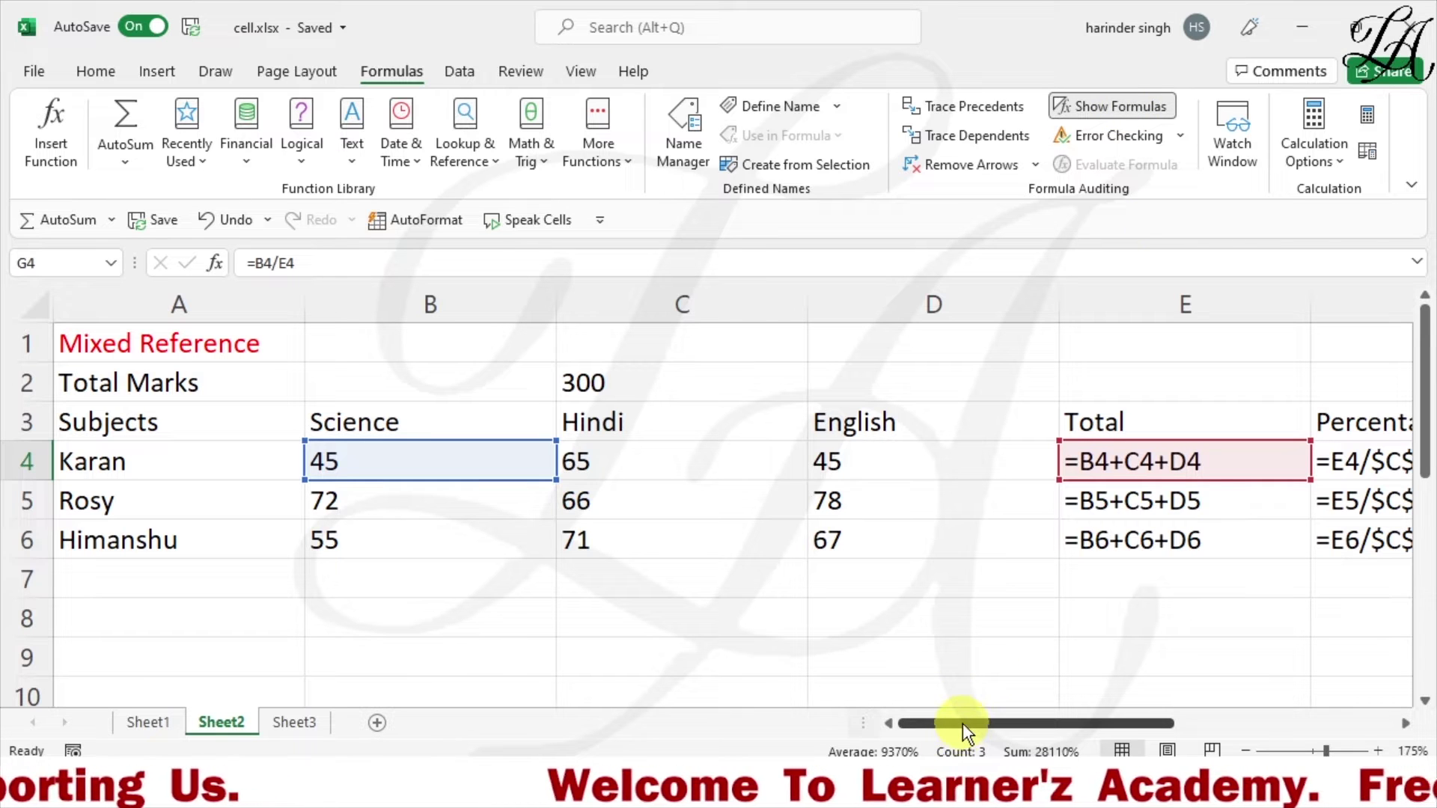
{"action": "left_click_drag", "start_coordinate": [963, 723], "coordinate": [1127, 706]}
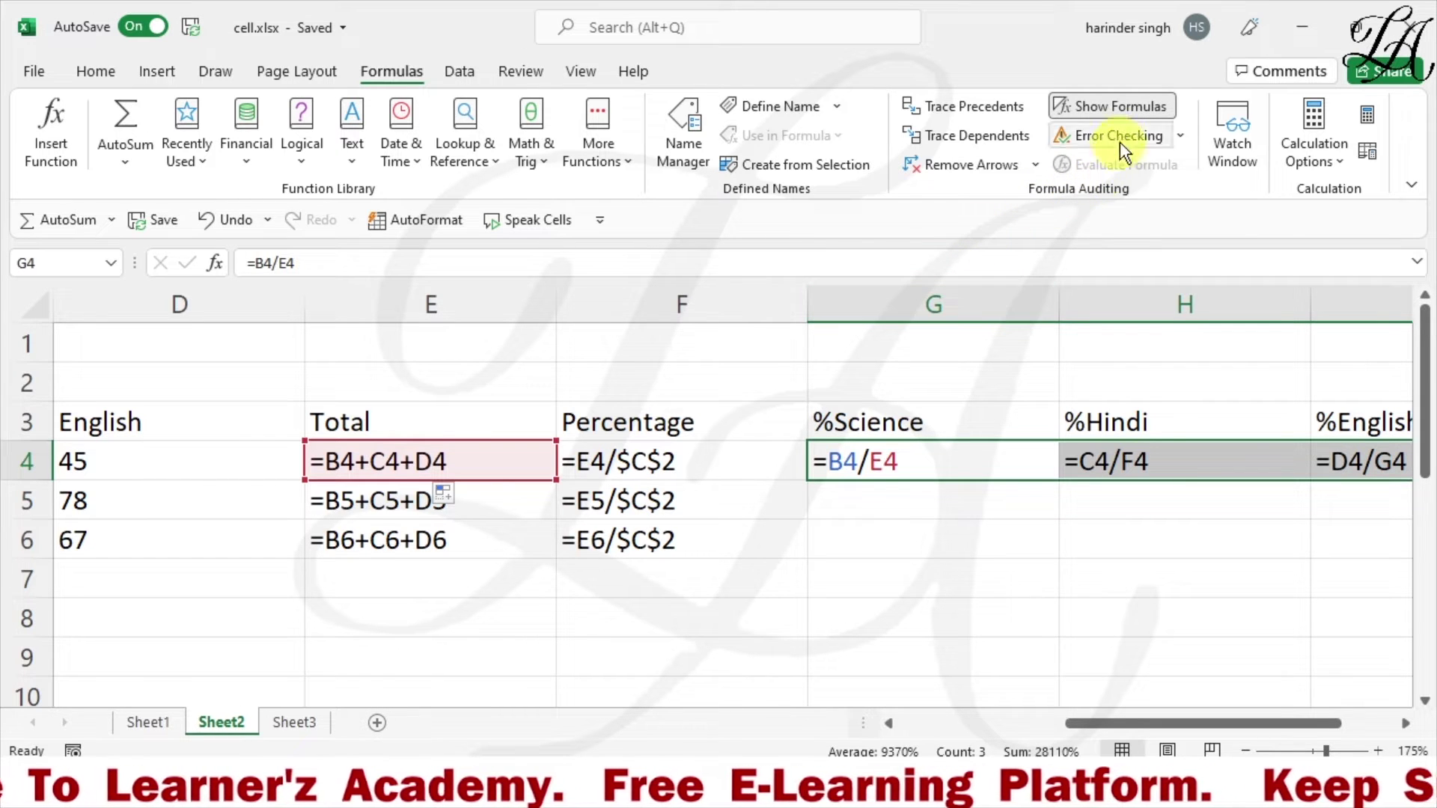
Switch the sheet back to showing values and clear the trial formulas from G4:I4
{"action": "left_click", "coordinate": [1124, 104]}
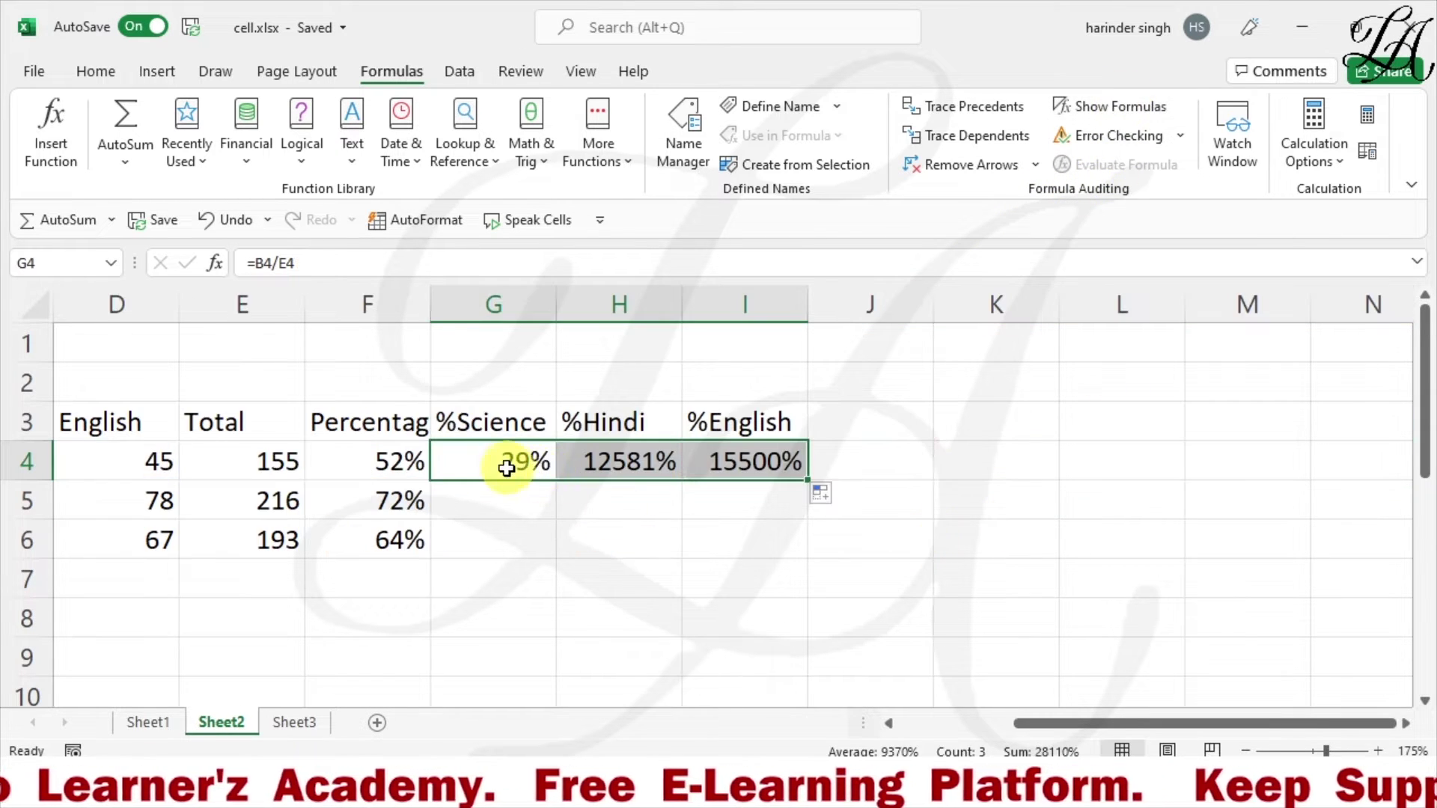
{"action": "left_click_drag", "start_coordinate": [514, 462], "coordinate": [749, 461]}
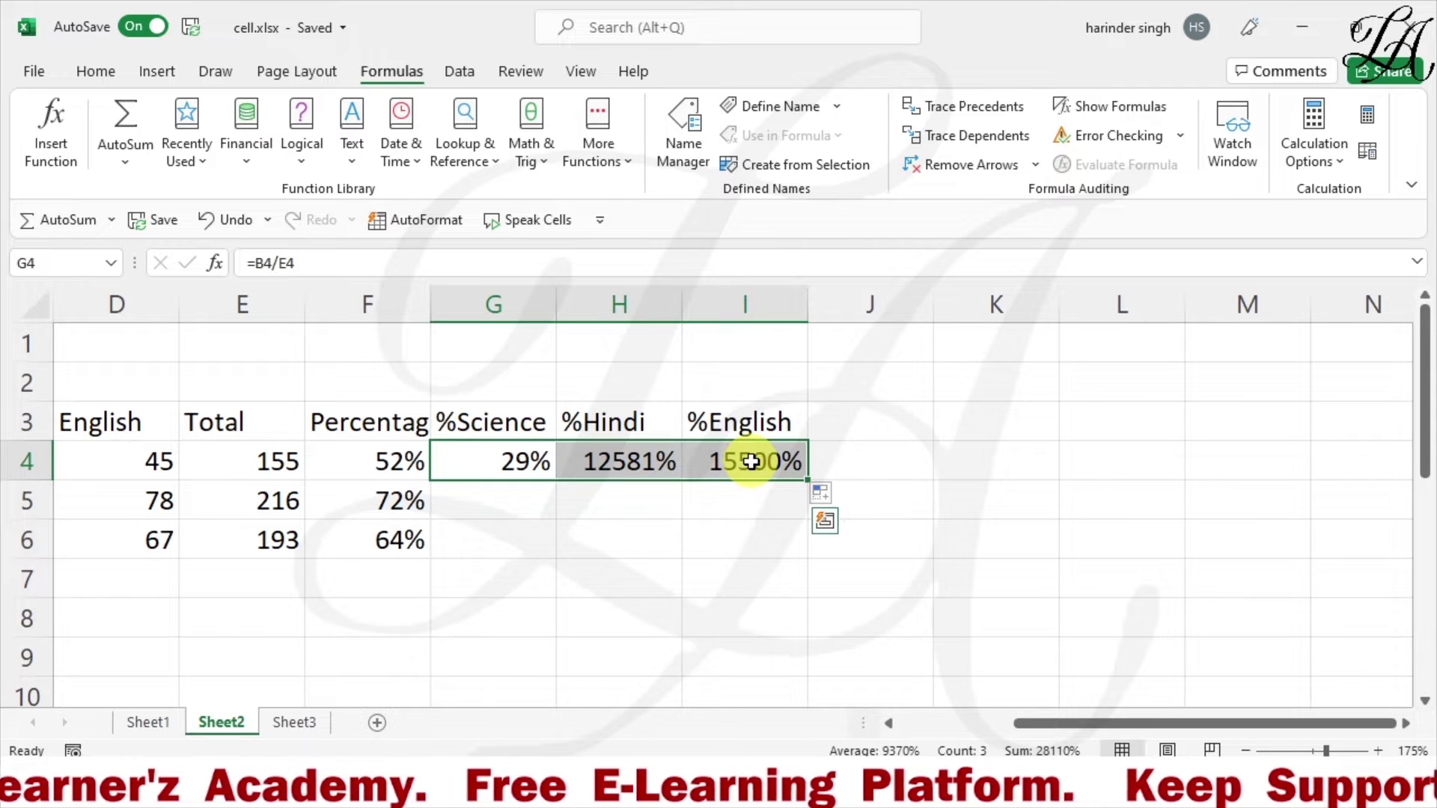
{"action": "key", "text": "Delete"}
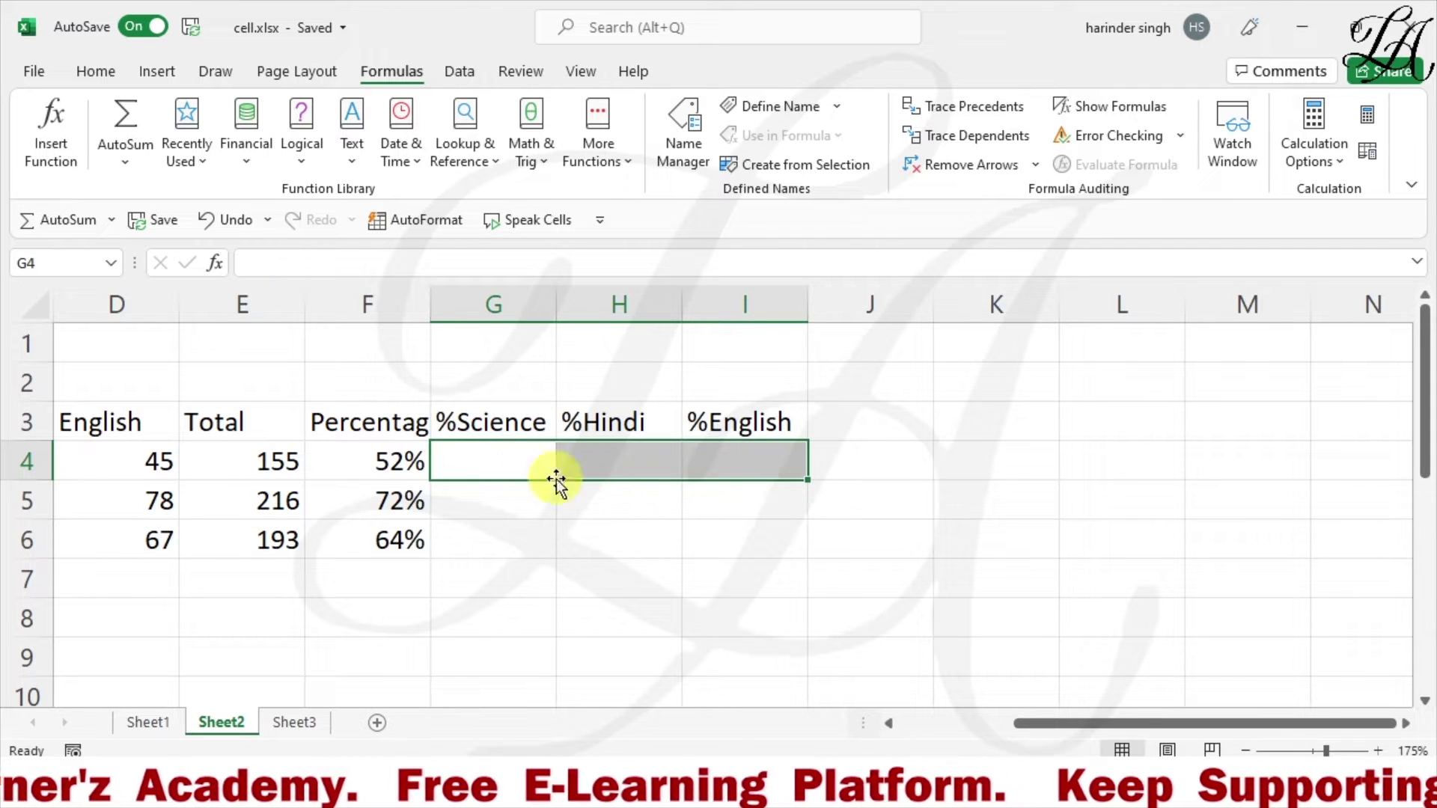
Enter the mixed-reference formula =B4/$E4 in cell G4, locking only the Total column
{"action": "left_click", "coordinate": [464, 466]}
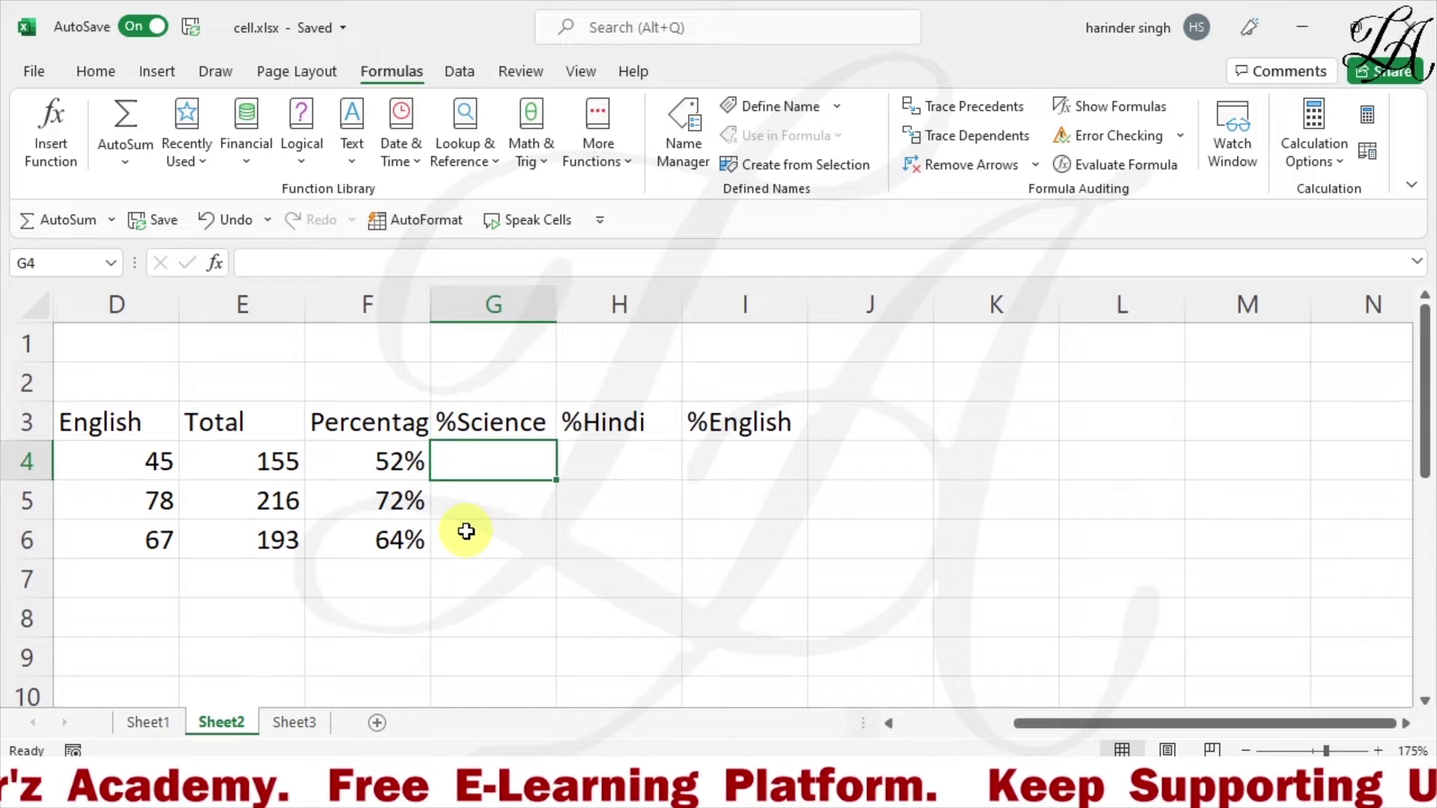
{"action": "type", "text": "="}
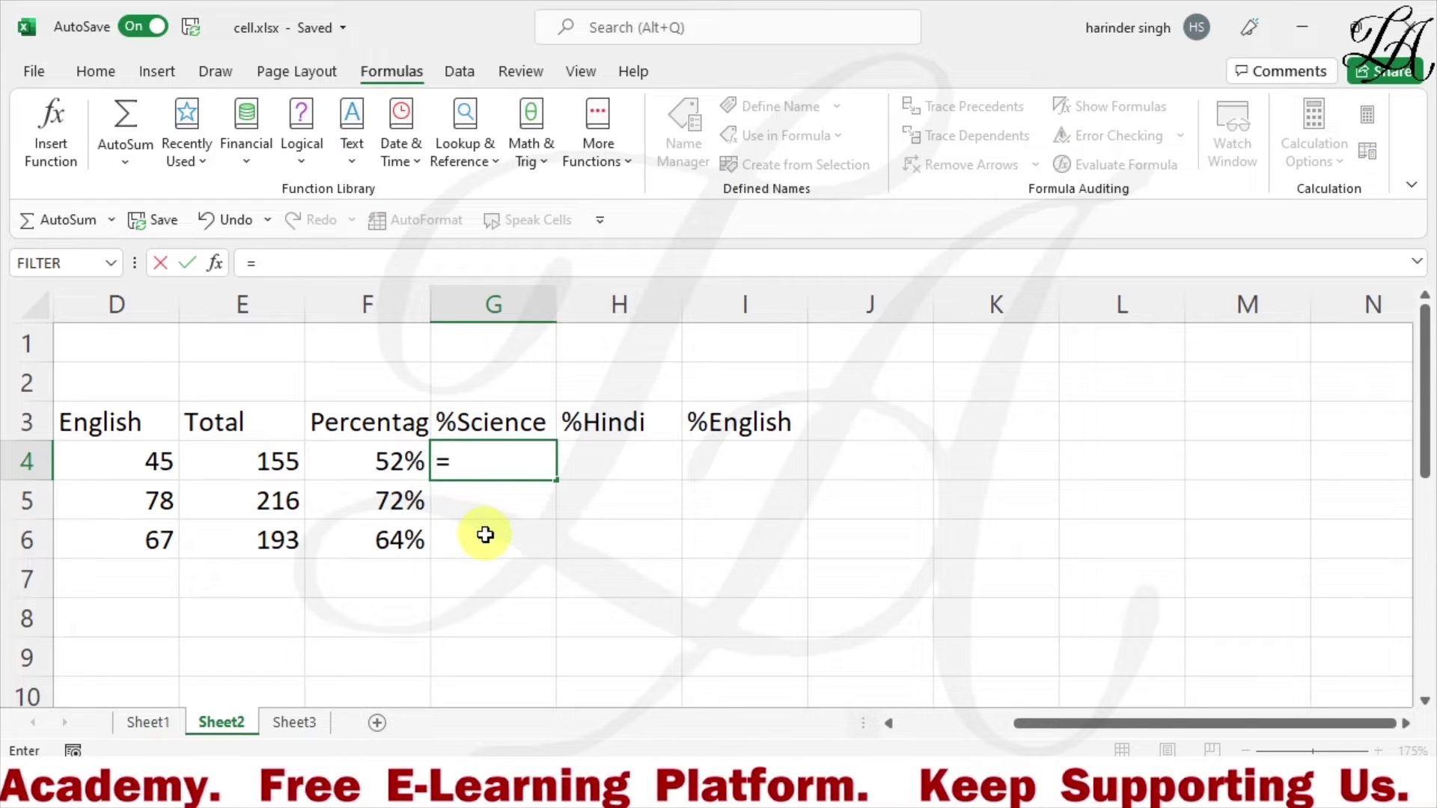
{"action": "left_click_drag", "start_coordinate": [1039, 722], "coordinate": [917, 730]}
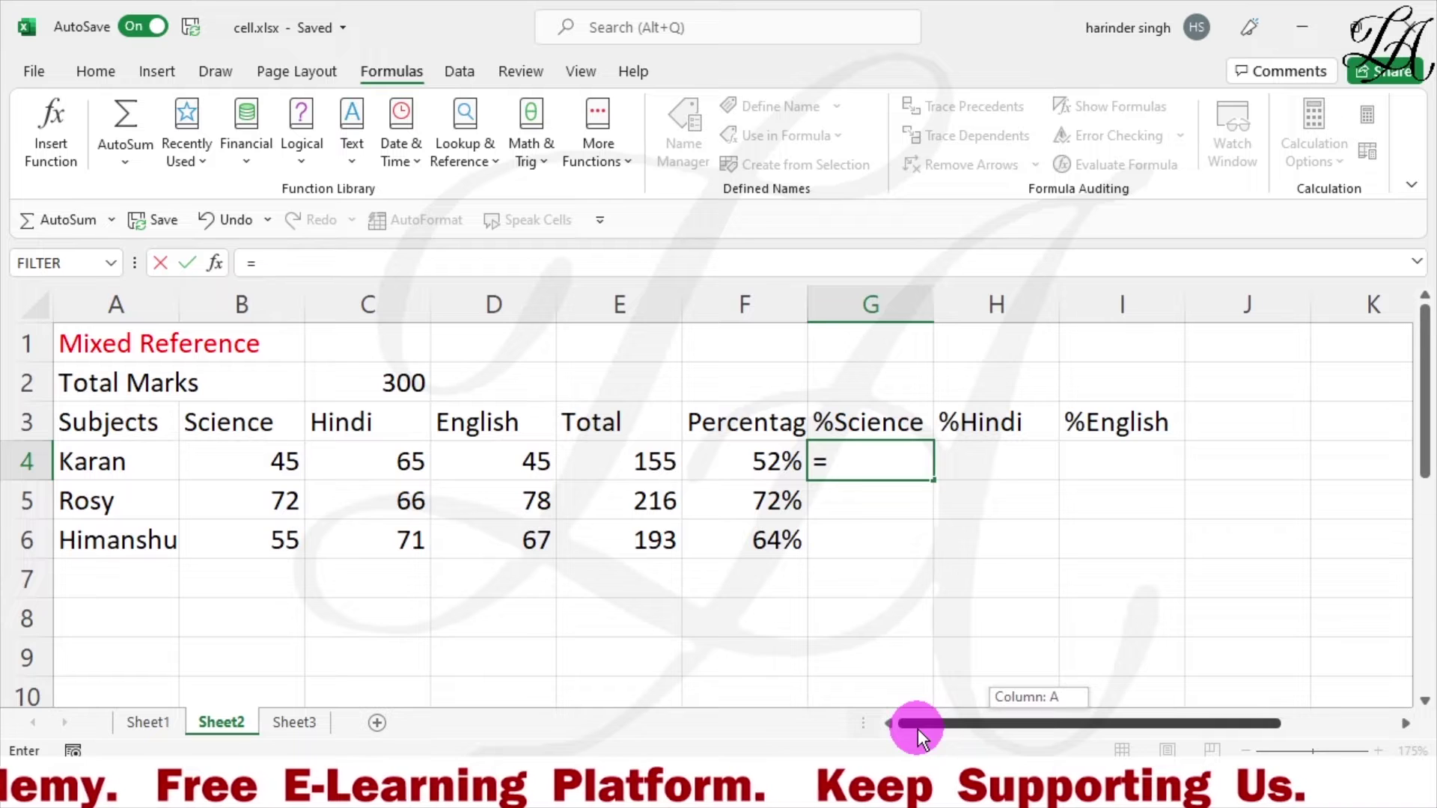
{"action": "left_click", "coordinate": [237, 459]}
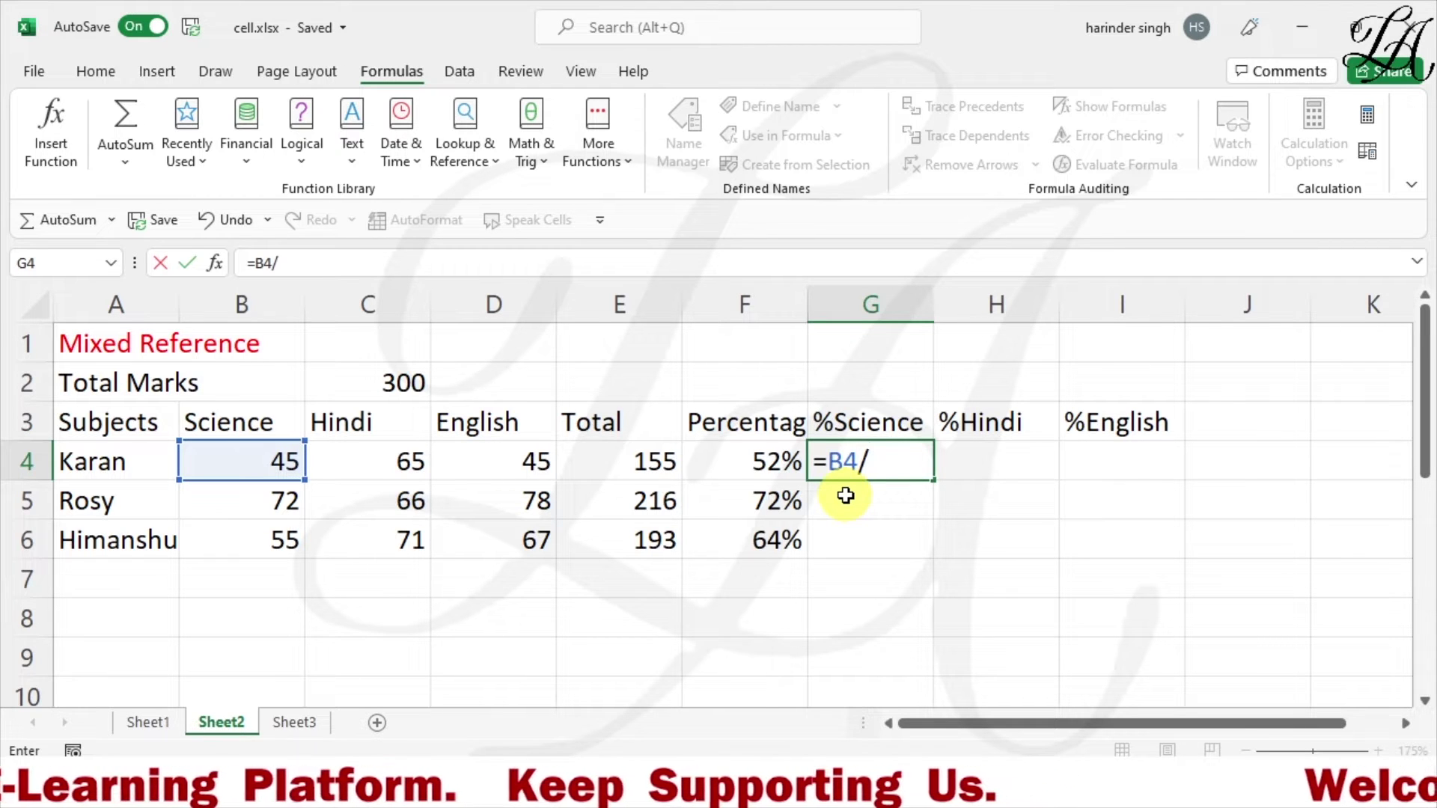
{"action": "left_click", "coordinate": [649, 471]}
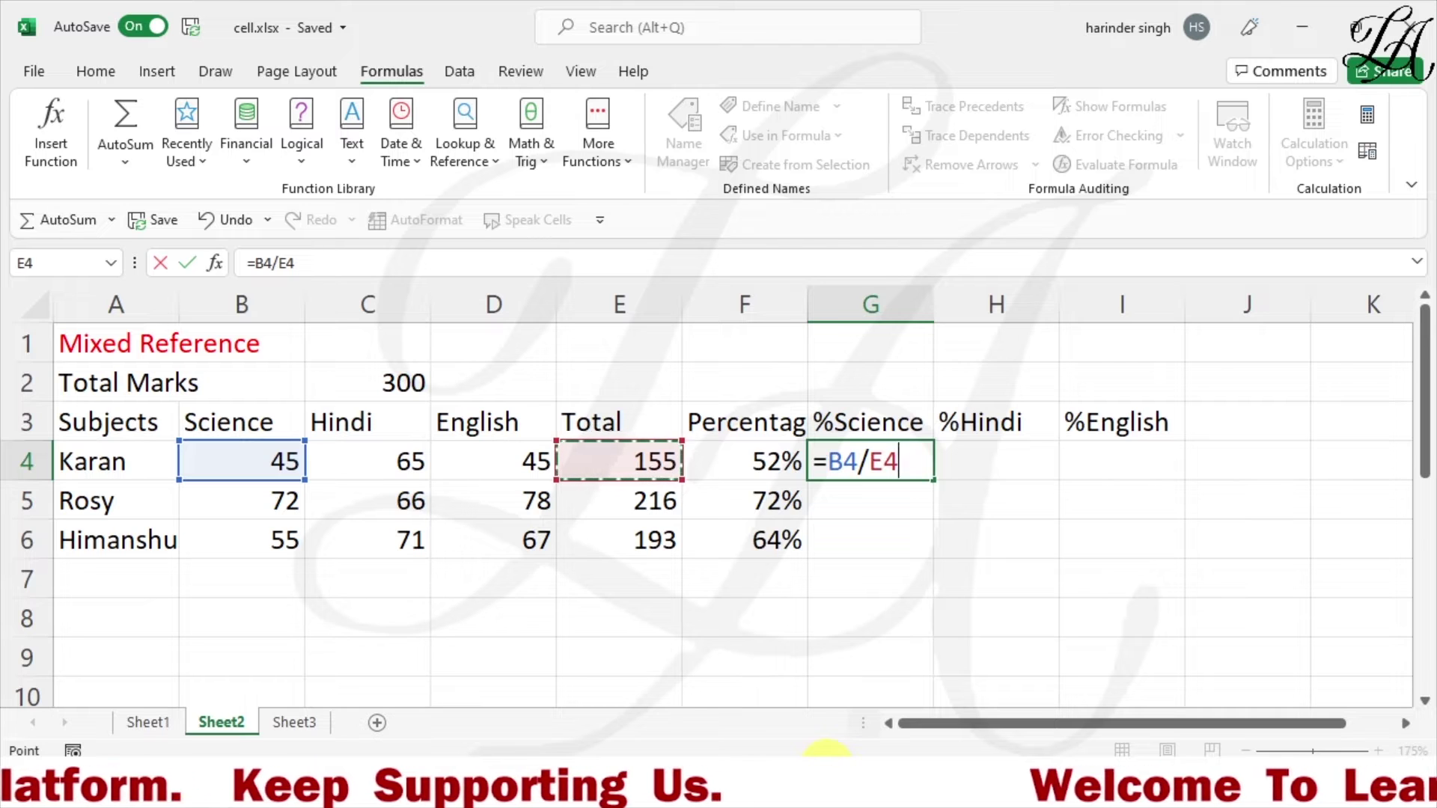
{"action": "key", "text": "Left"}
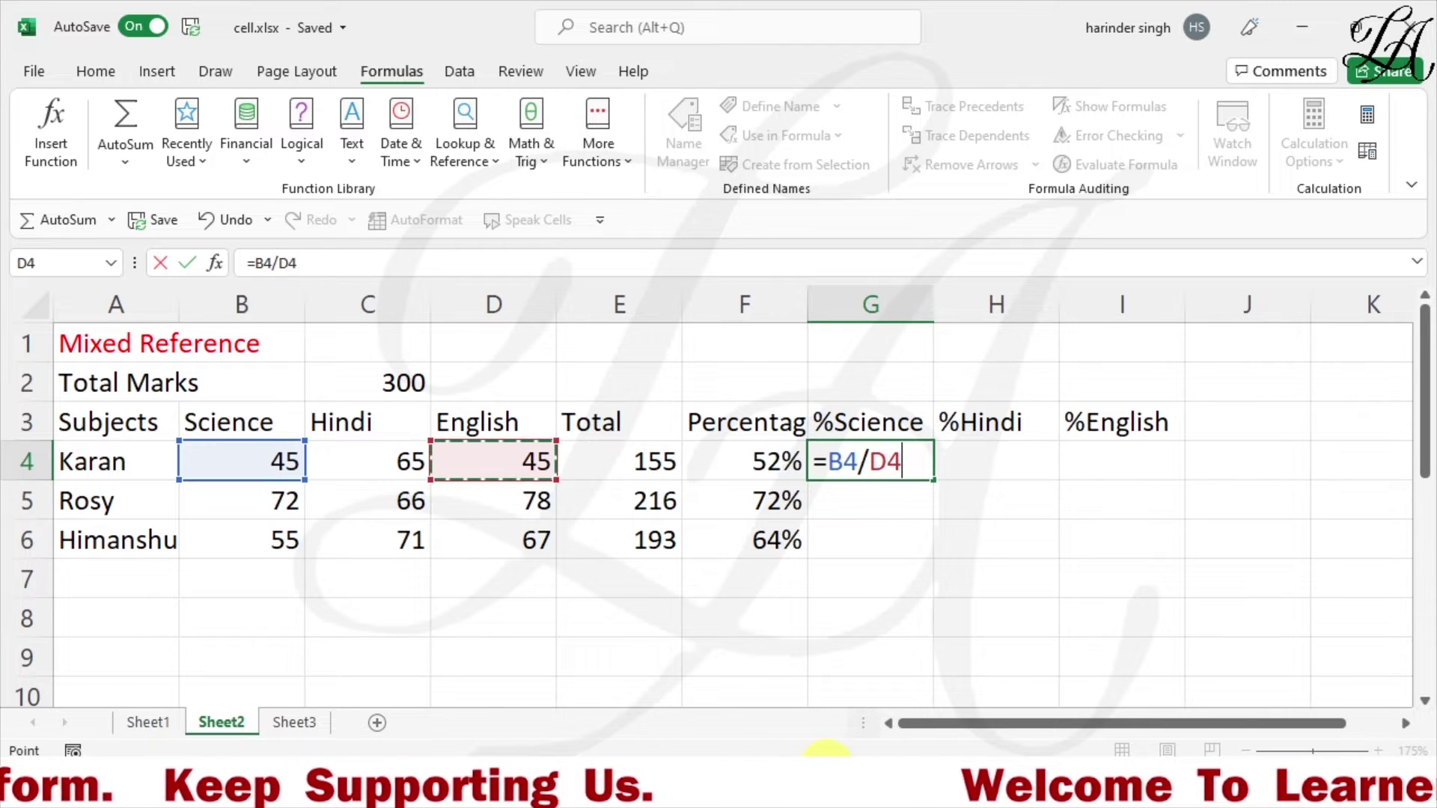
{"action": "key", "text": "Right"}
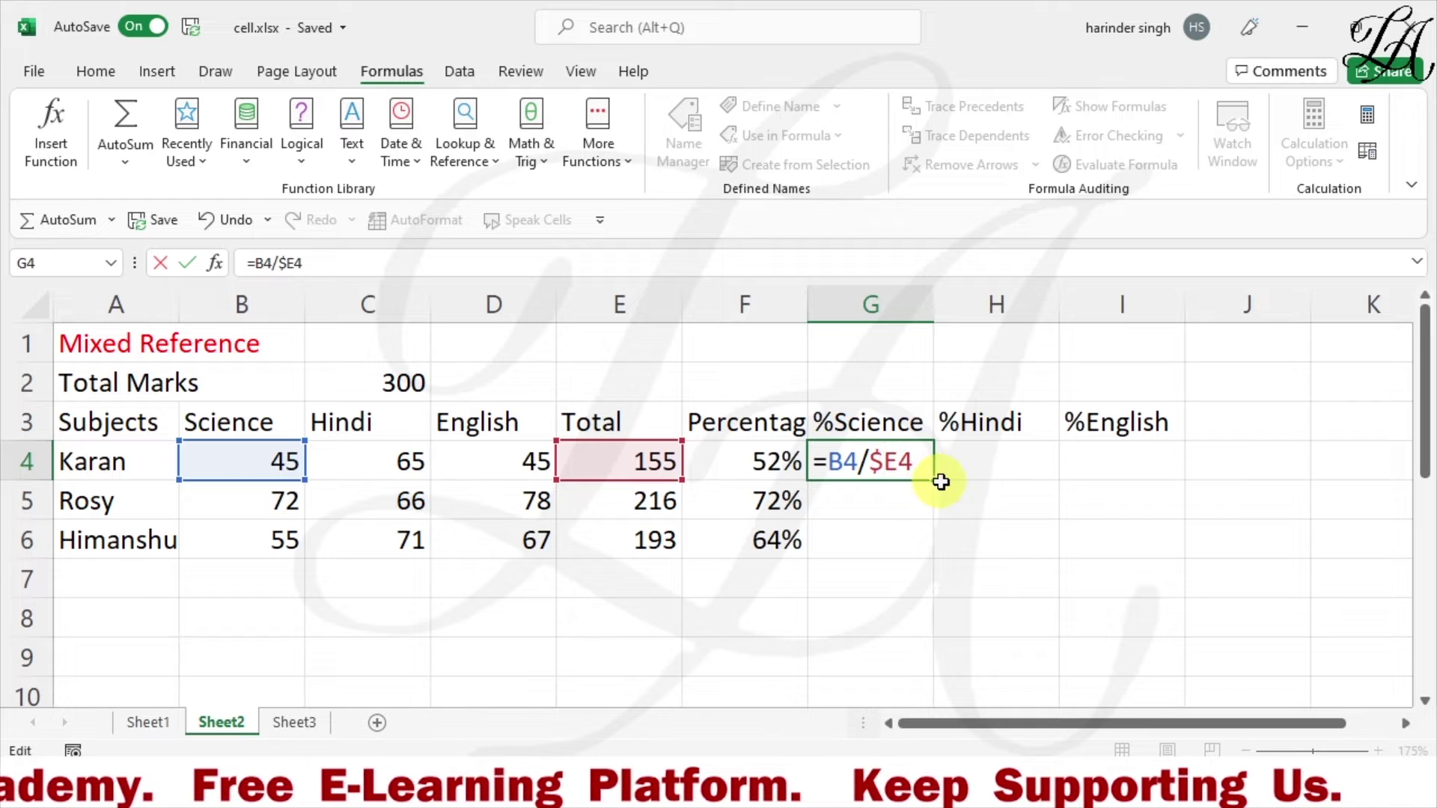
{"action": "key", "text": "Return"}
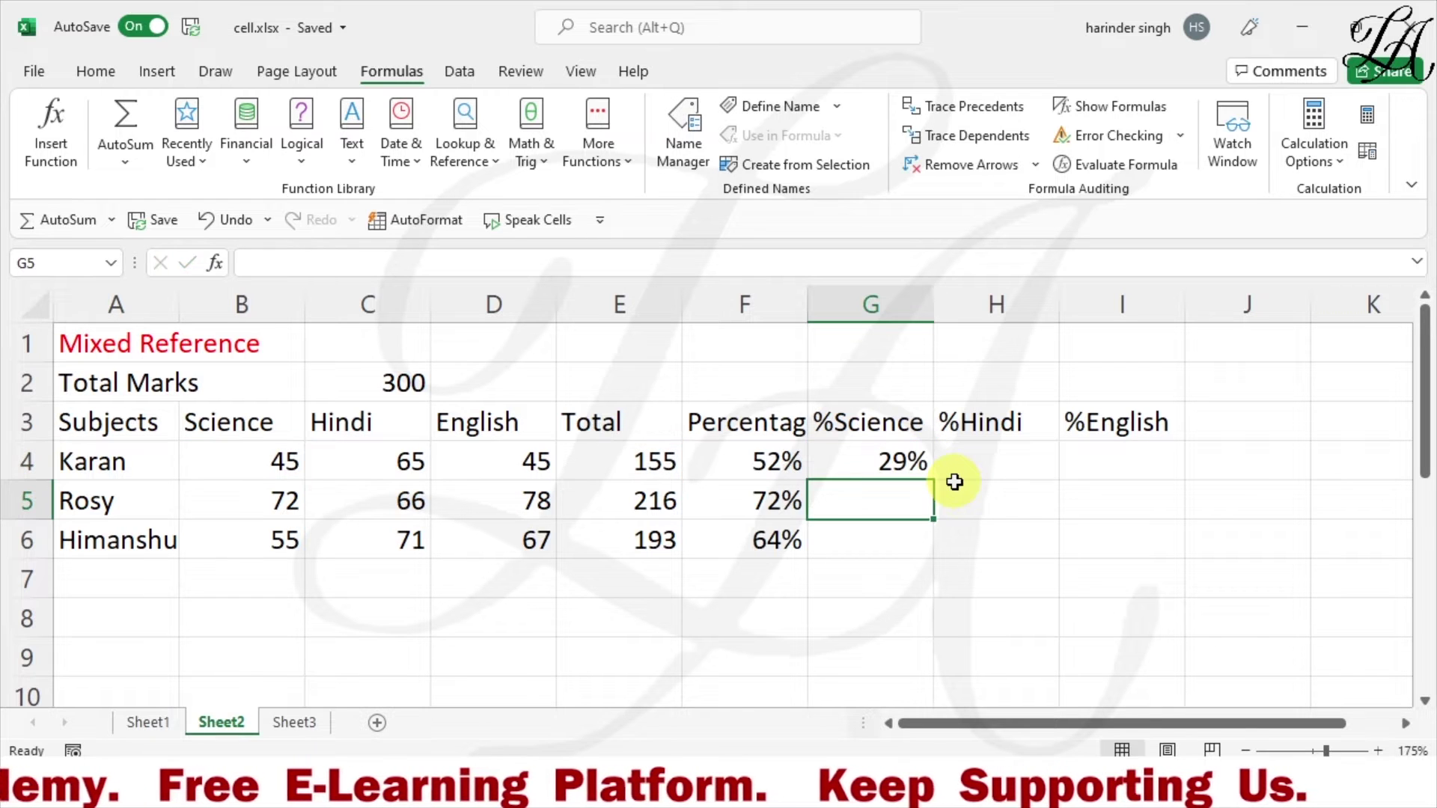
Fill the G4 formula across to I4 and check the copied %Hindi formula against its Hindi mark
{"action": "left_click", "coordinate": [916, 464]}
{"action": "left_click_drag", "start_coordinate": [932, 479], "coordinate": [1153, 478]}
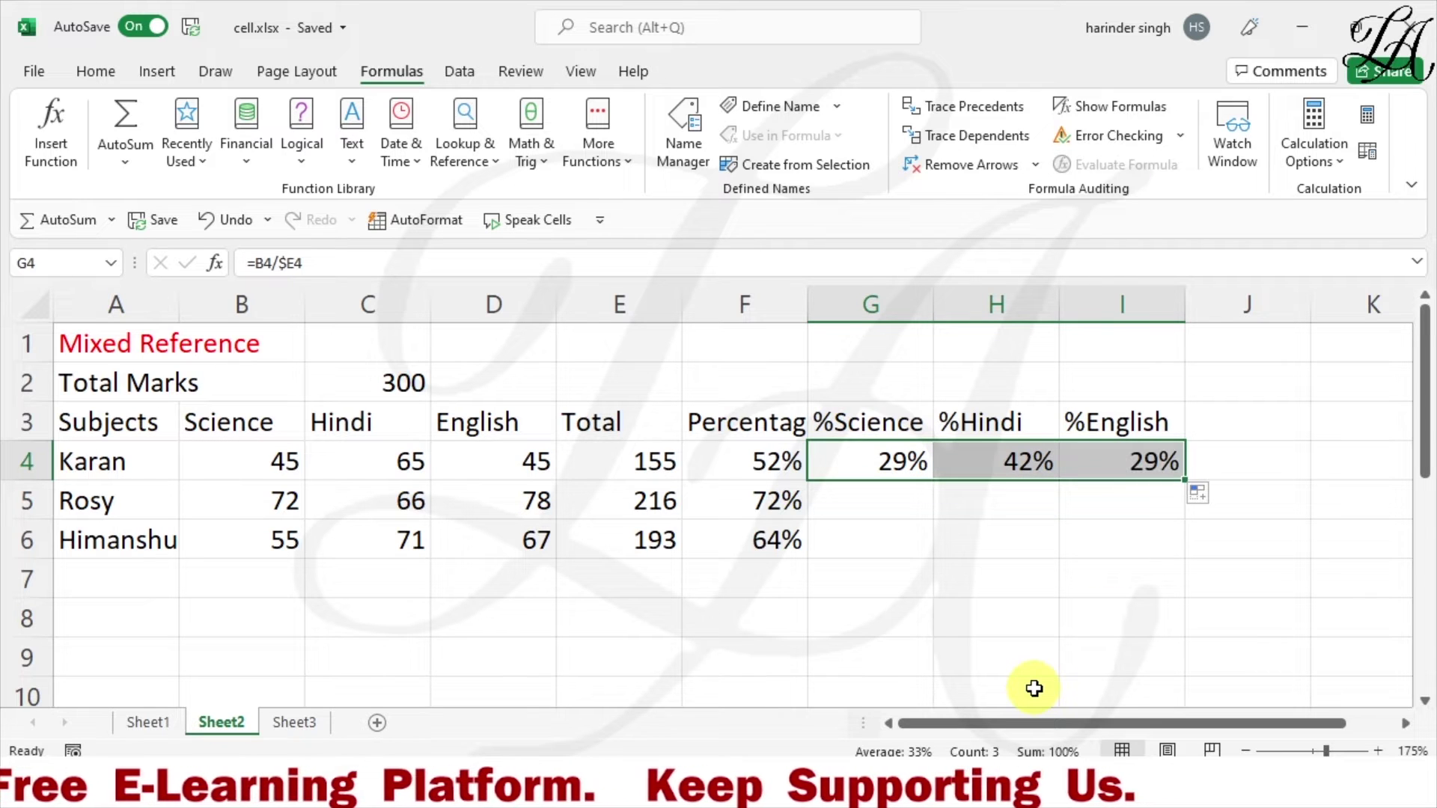
{"action": "left_click", "coordinate": [1001, 469]}
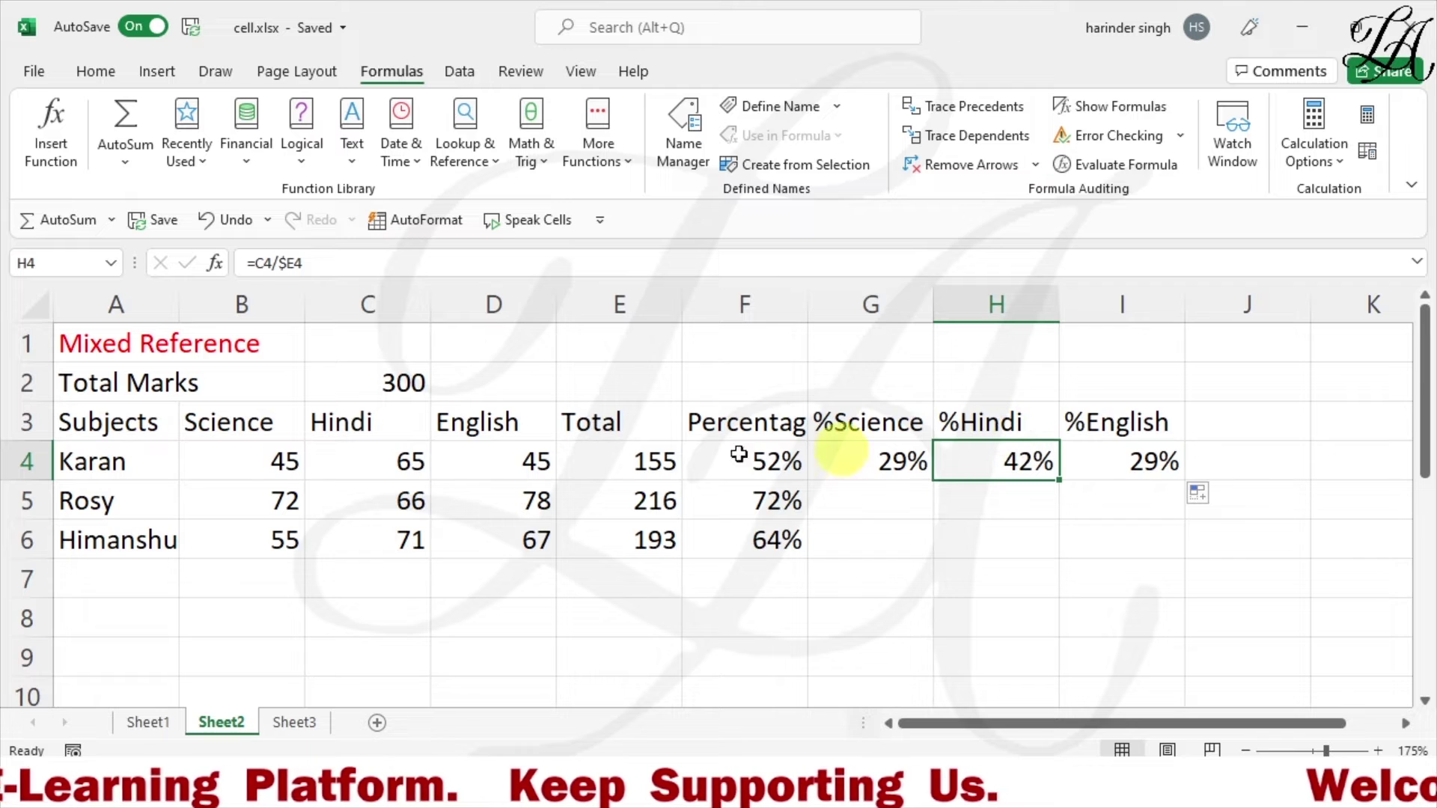
{"action": "left_click", "coordinate": [400, 461]}
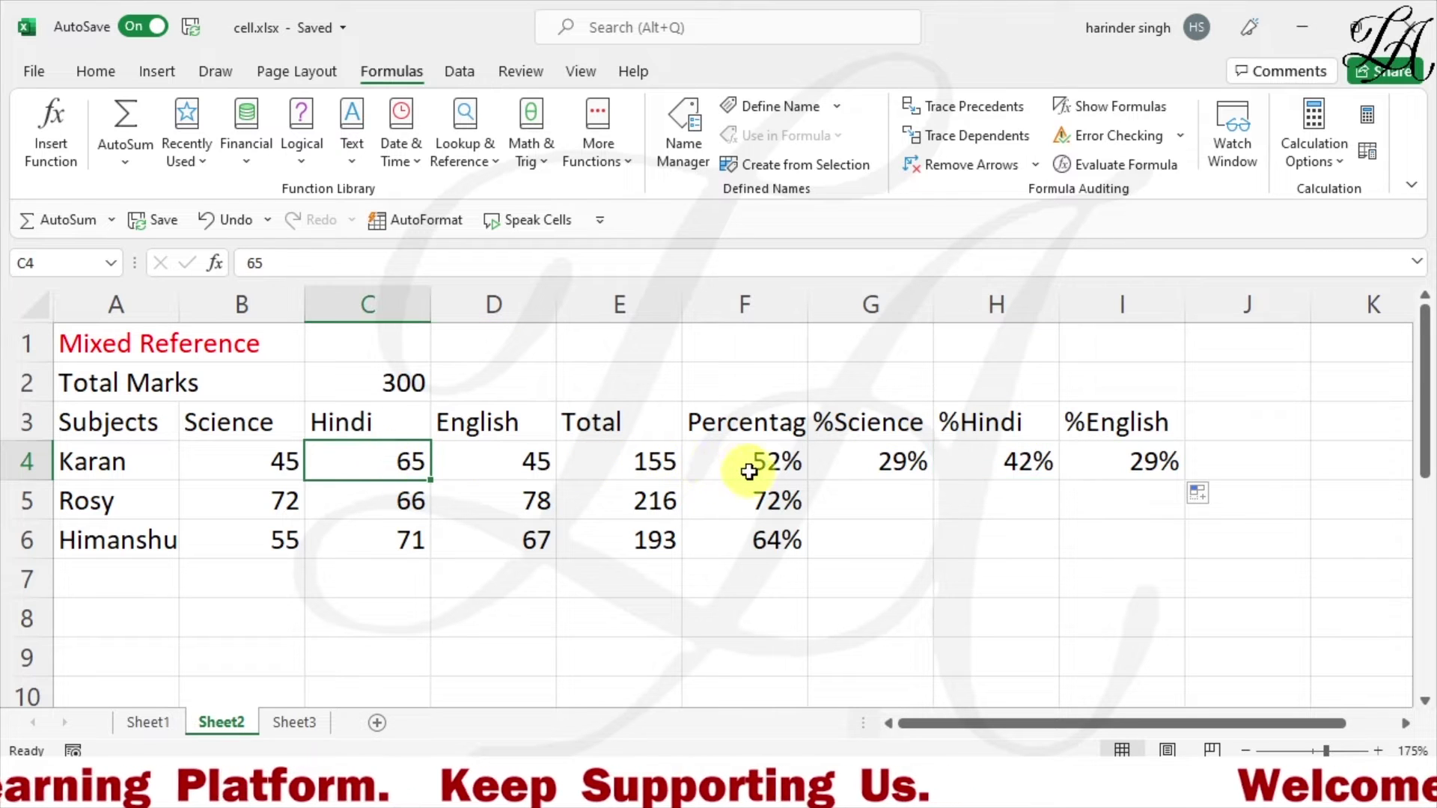
Compare the Total and %Hindi formulas in row 4, inspect all row 4 formulas in formula view, and return to values
{"action": "left_click", "coordinate": [635, 468]}
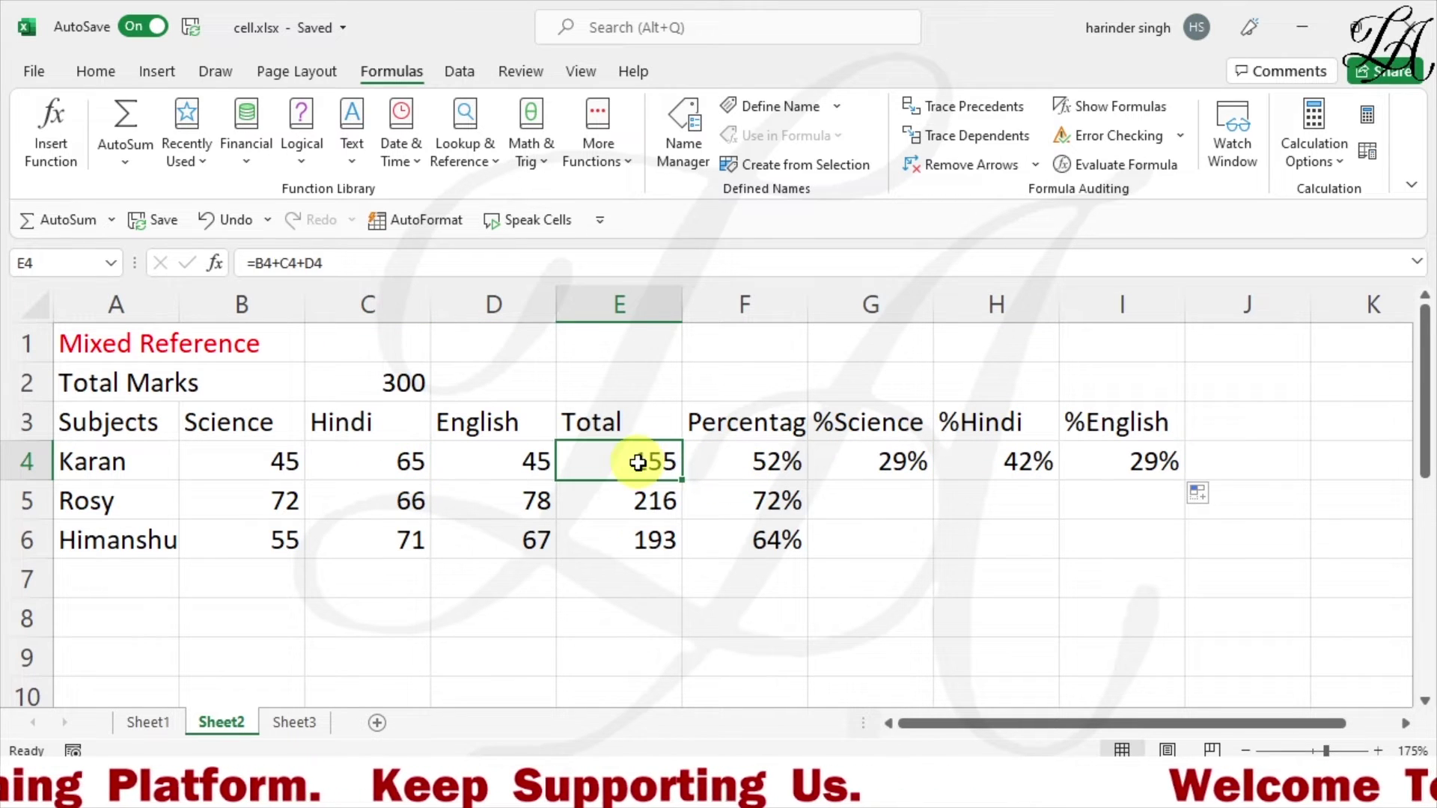
{"action": "left_click", "coordinate": [998, 459]}
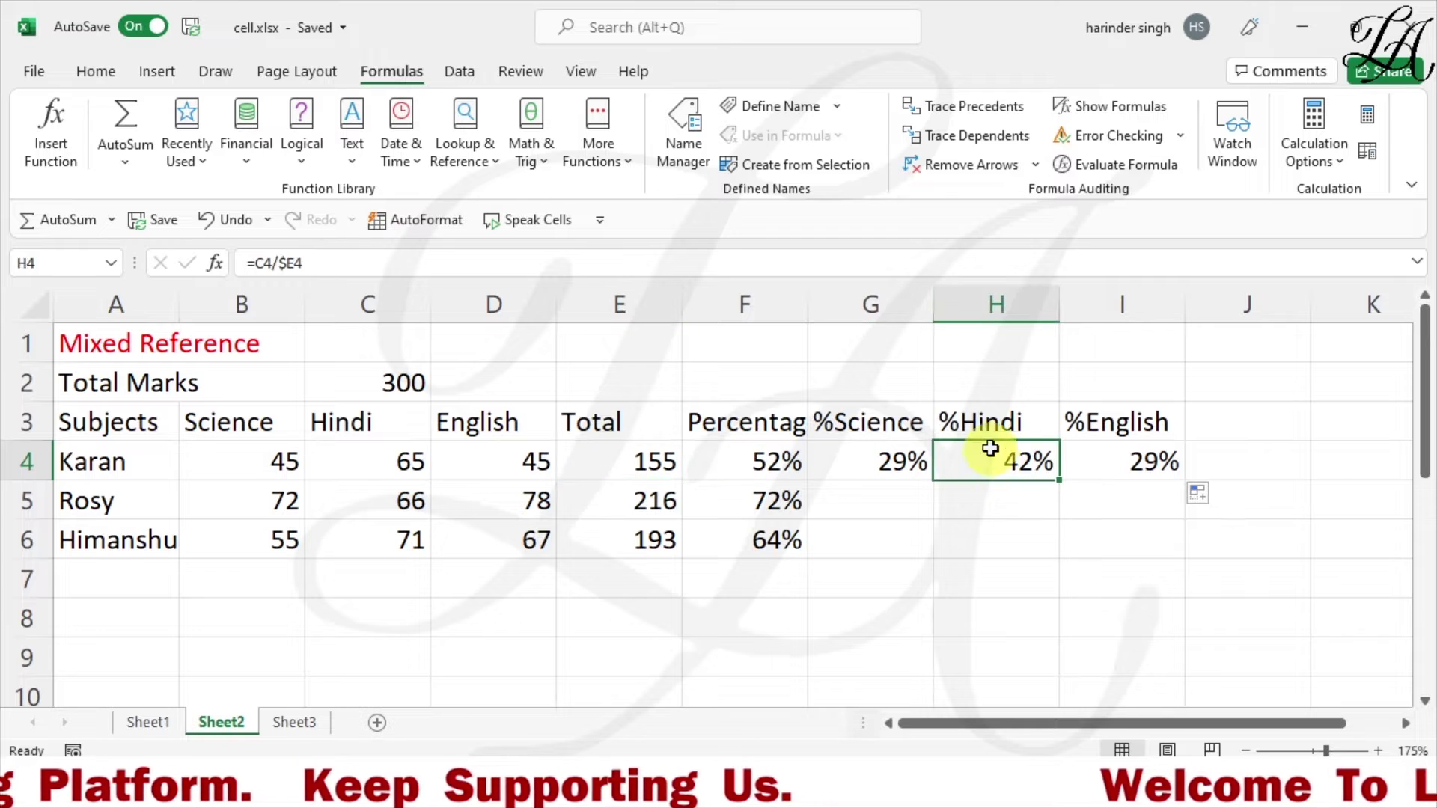
{"action": "left_click", "coordinate": [1153, 109]}
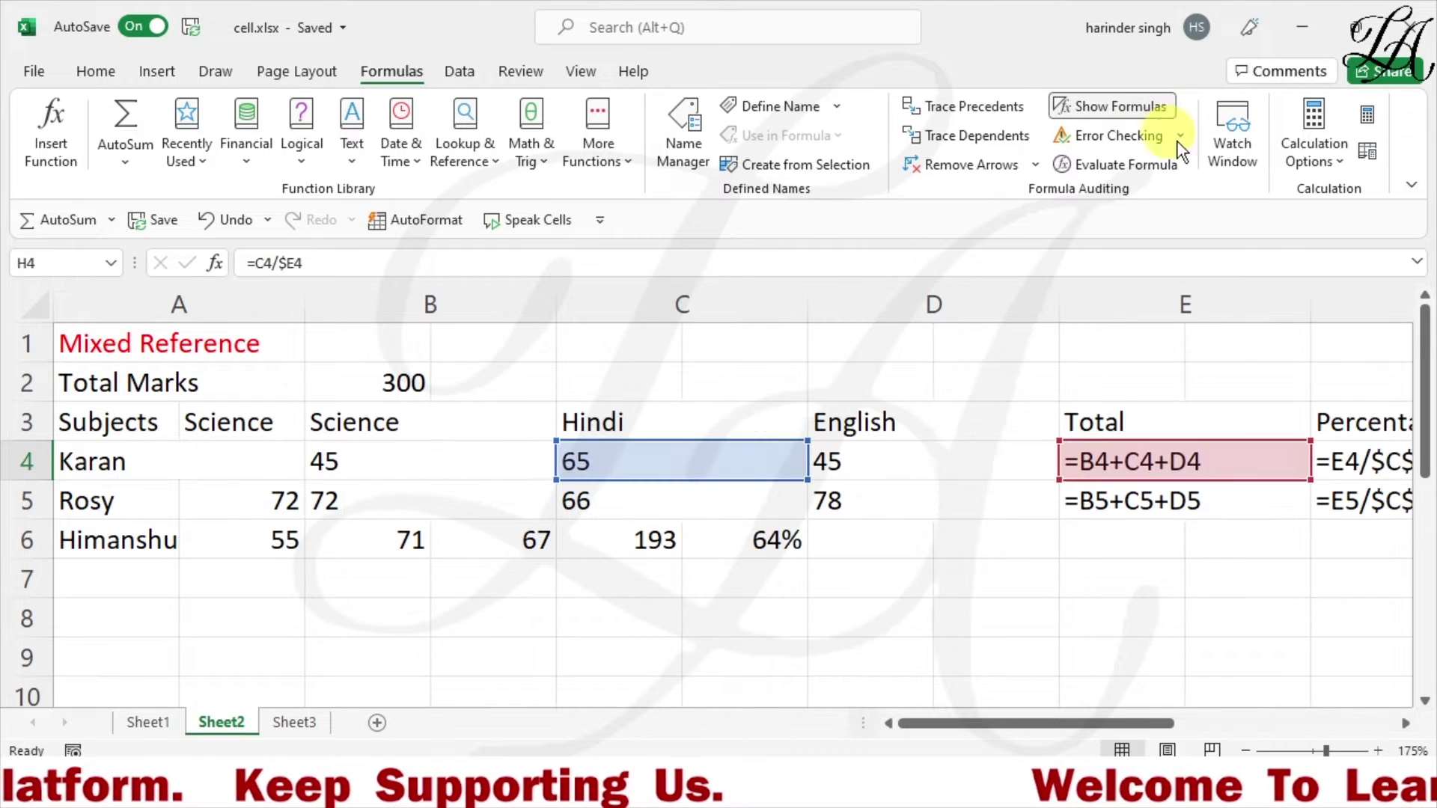
{"action": "left_click_drag", "start_coordinate": [1115, 725], "coordinate": [1351, 708]}
{"action": "left_click", "coordinate": [908, 473]}
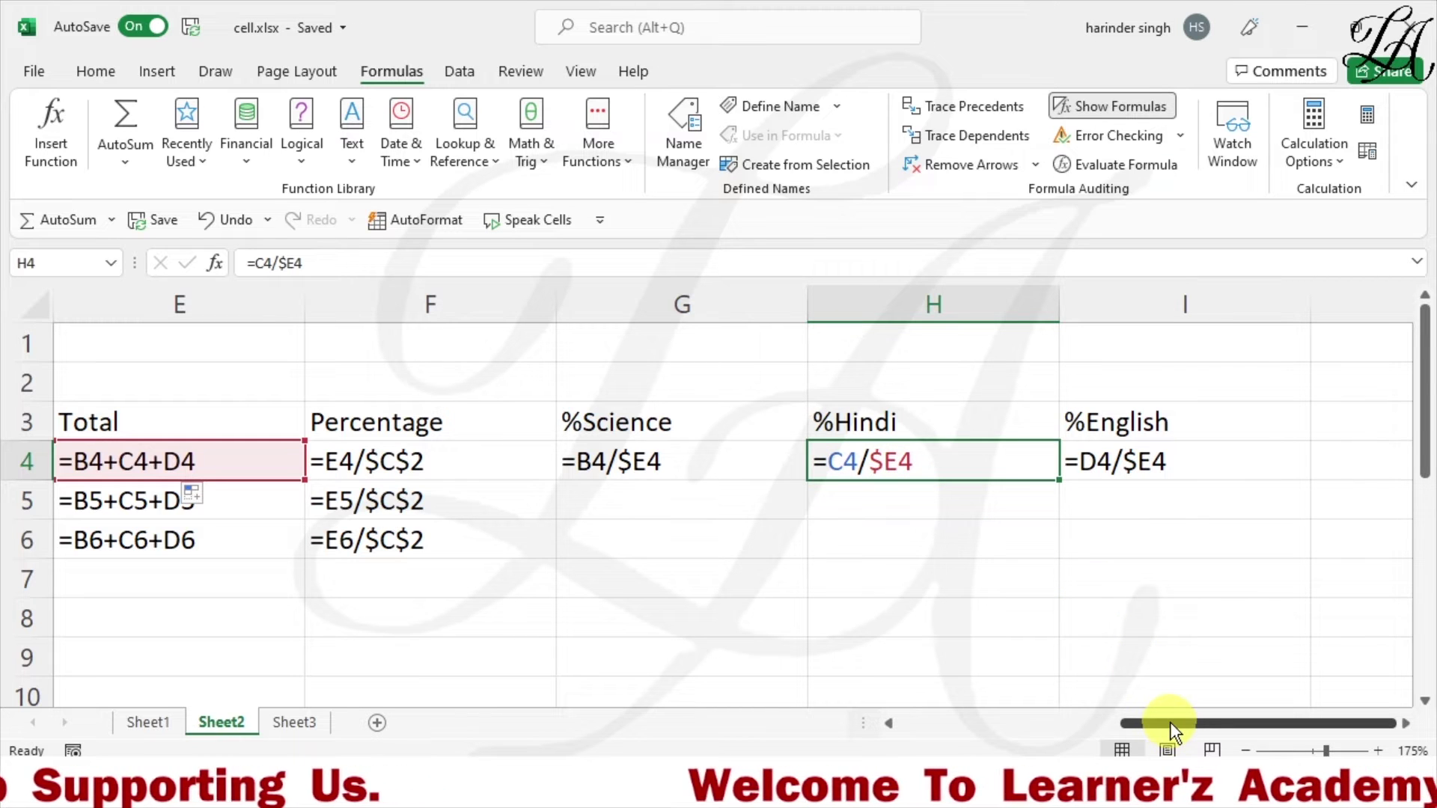
{"action": "left_click_drag", "start_coordinate": [1170, 721], "coordinate": [952, 741]}
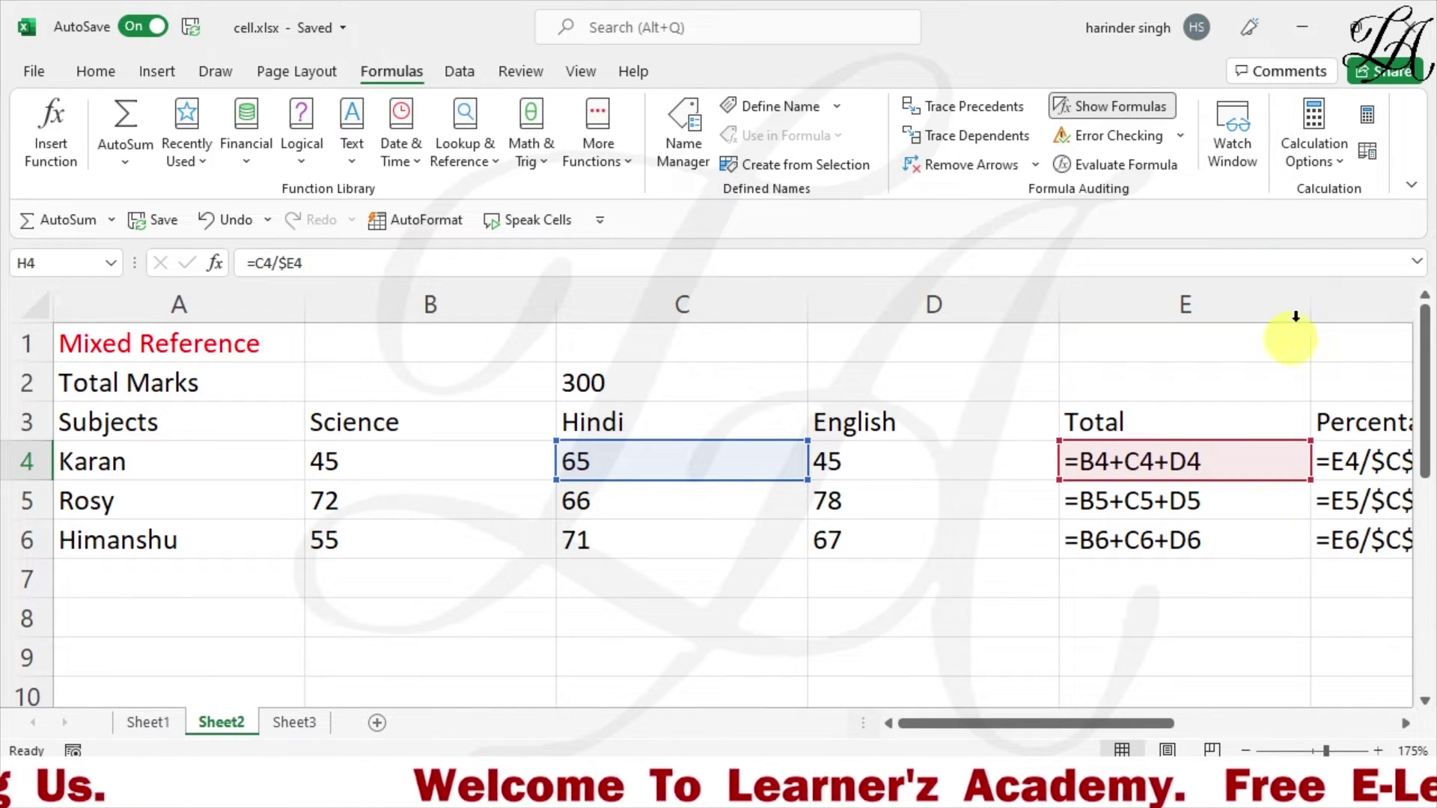
{"action": "left_click", "coordinate": [1147, 105]}
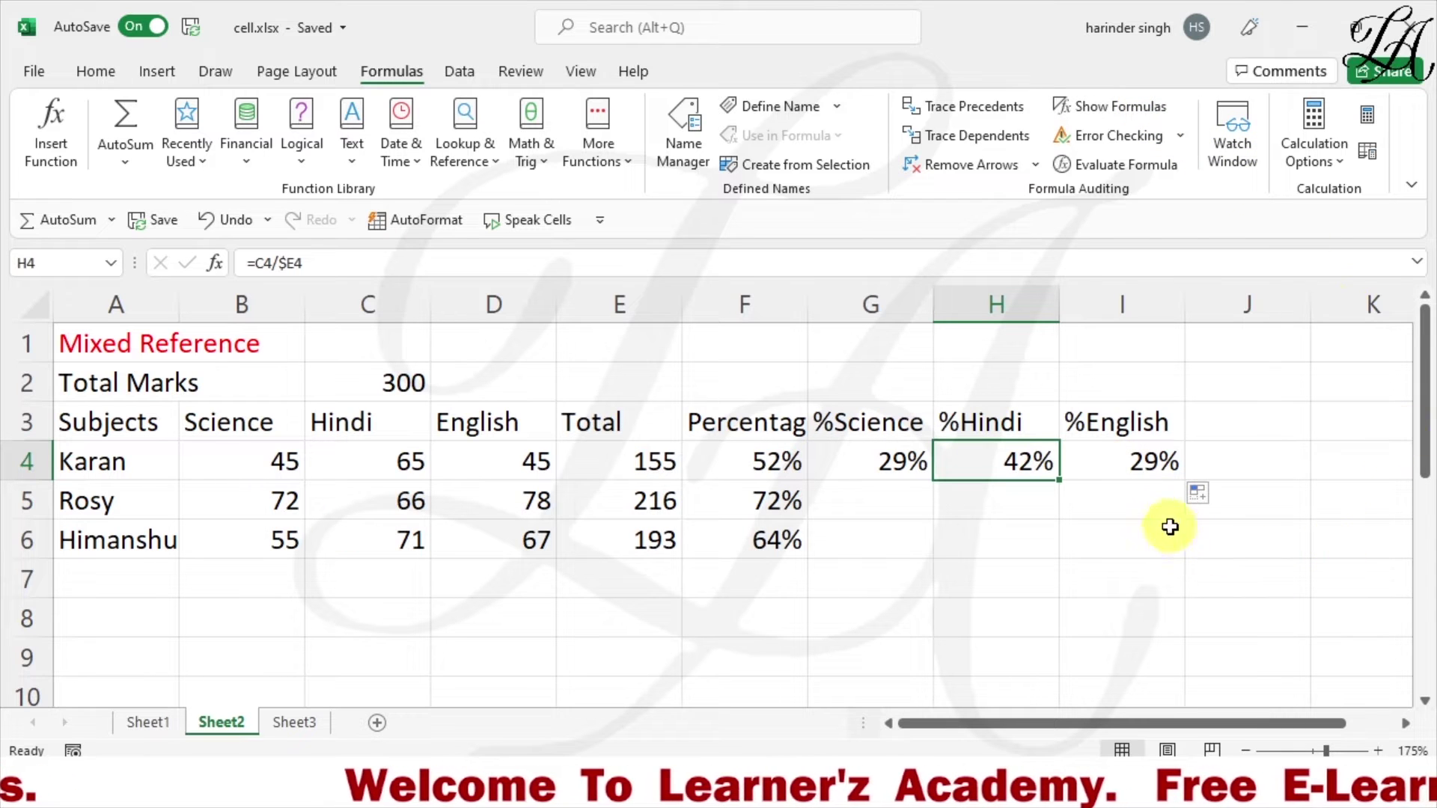
Fill the percentage formulas in G4:I4 down to row 6 and check G5 against its Science mark and Total
{"action": "left_click_drag", "start_coordinate": [861, 464], "coordinate": [1185, 548]}
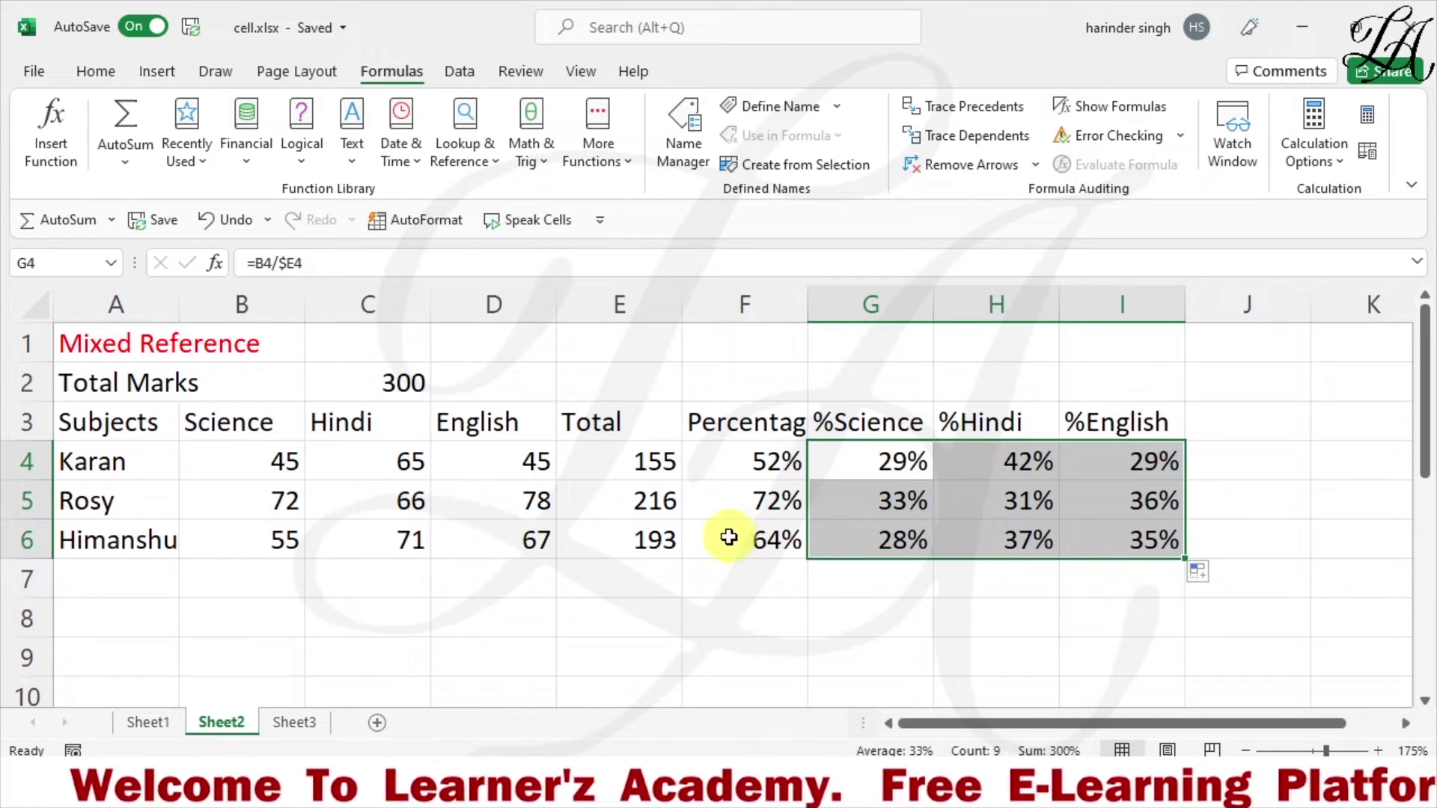
{"action": "left_click", "coordinate": [114, 512]}
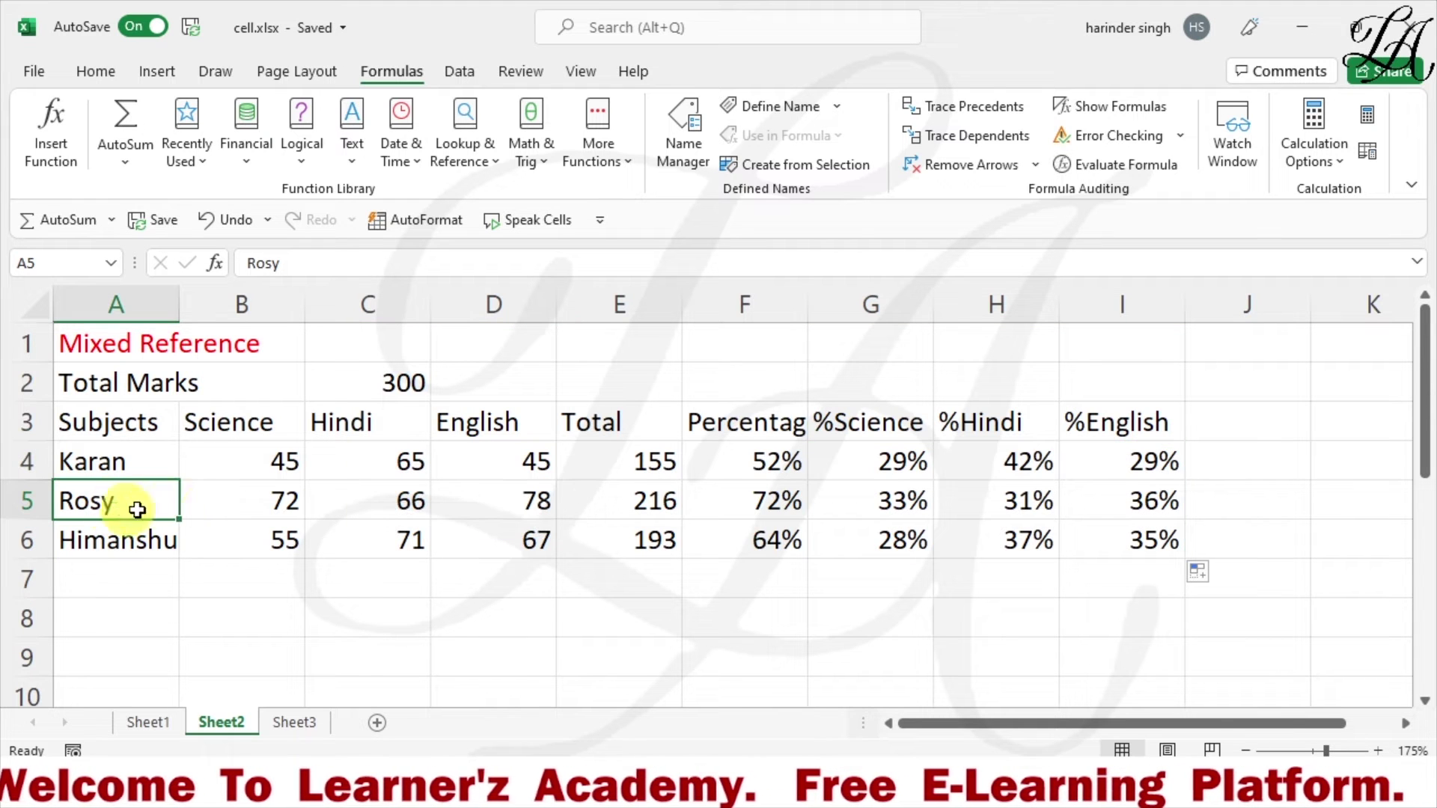
{"action": "left_click", "coordinate": [280, 506]}
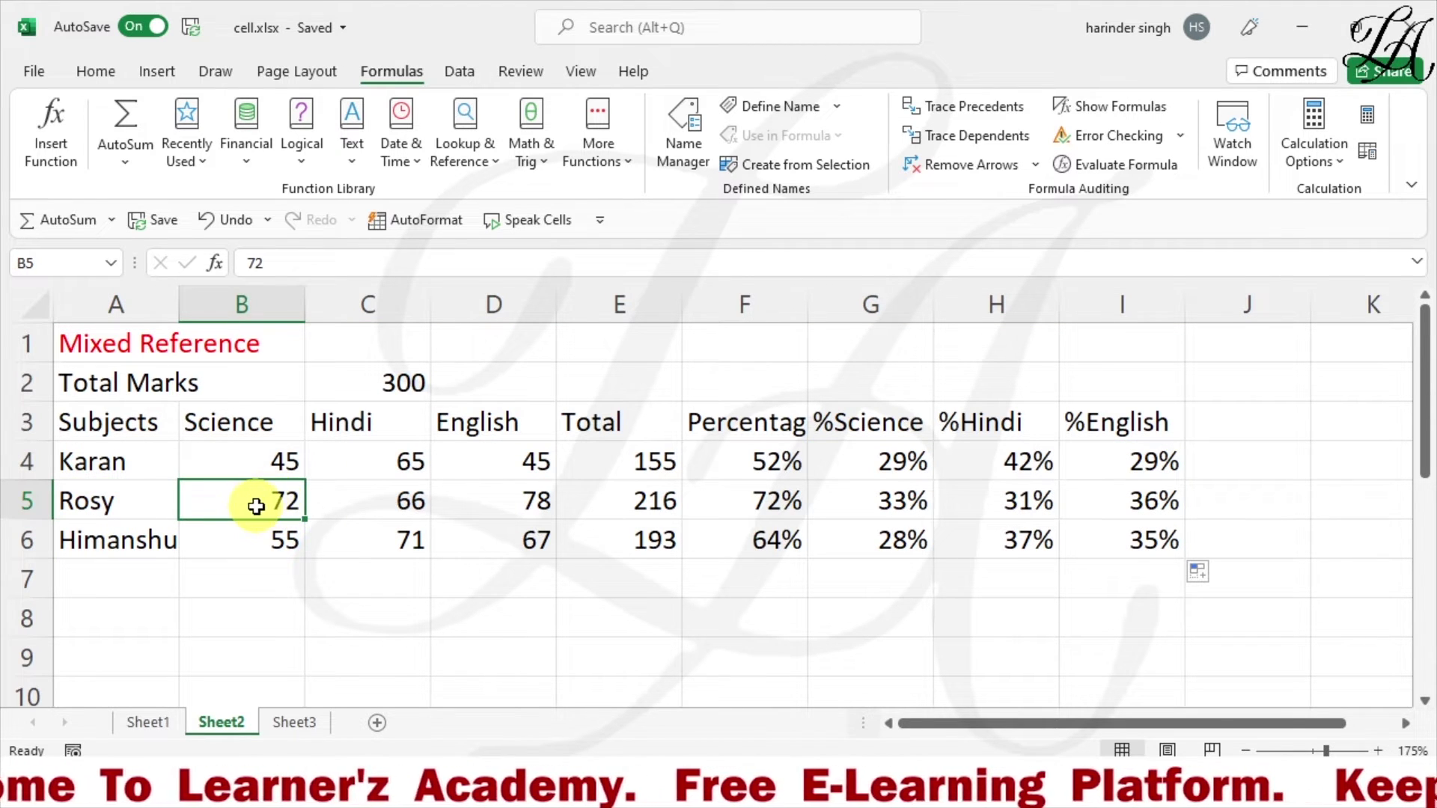
{"action": "left_click", "coordinate": [644, 508]}
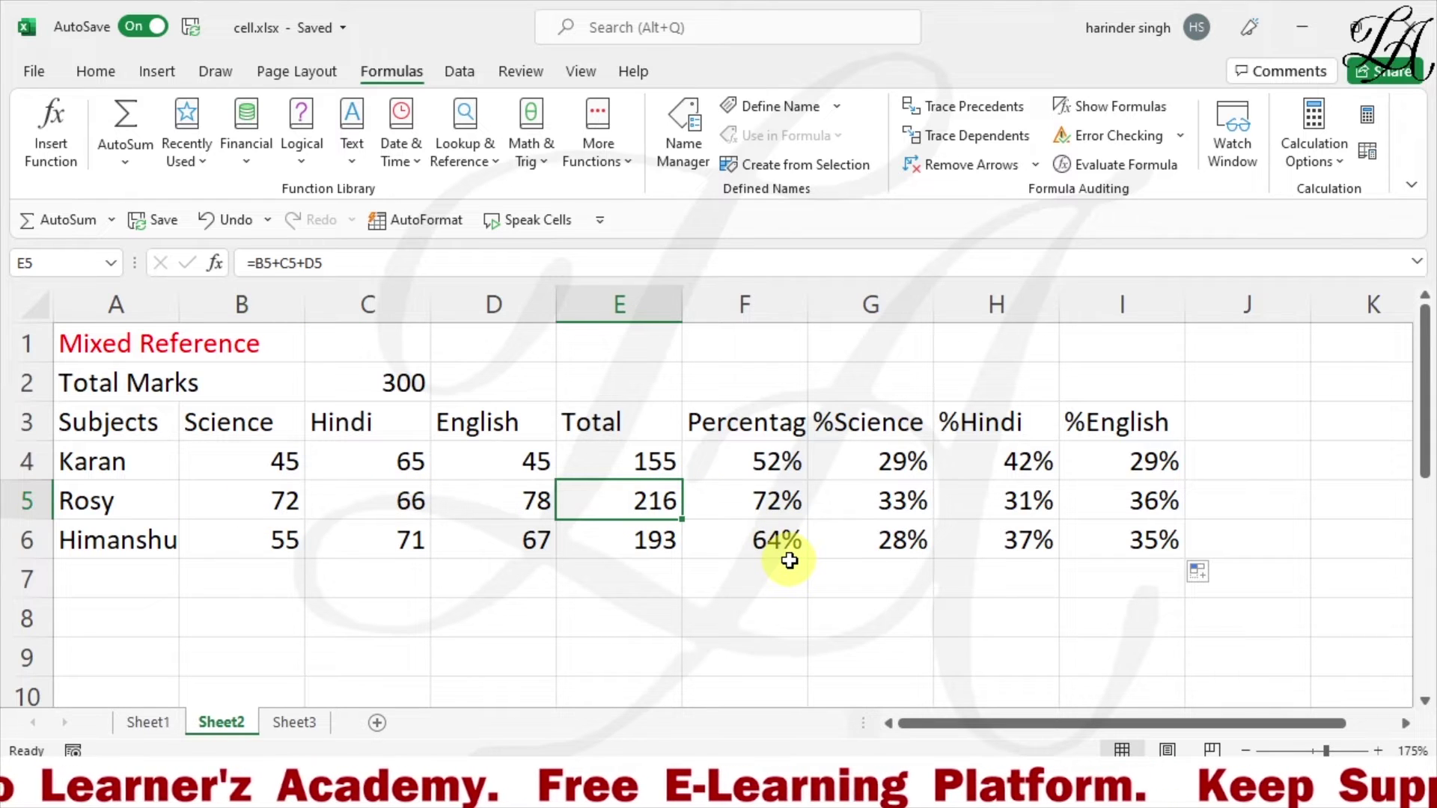
{"action": "left_click", "coordinate": [886, 503]}
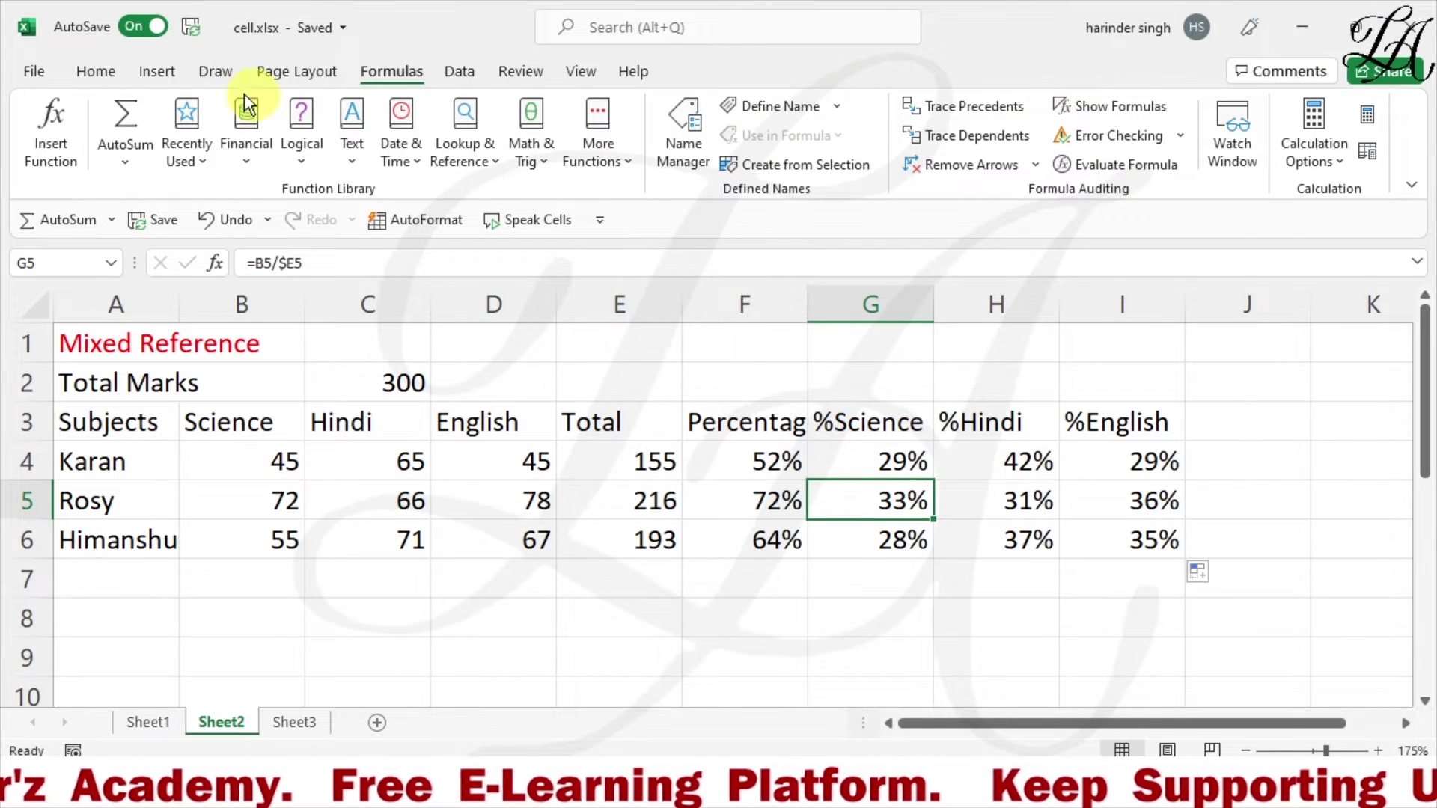
Show the sheet's formulas and inspect the copied %Science references against the Total column
{"action": "left_click", "coordinate": [1096, 106]}
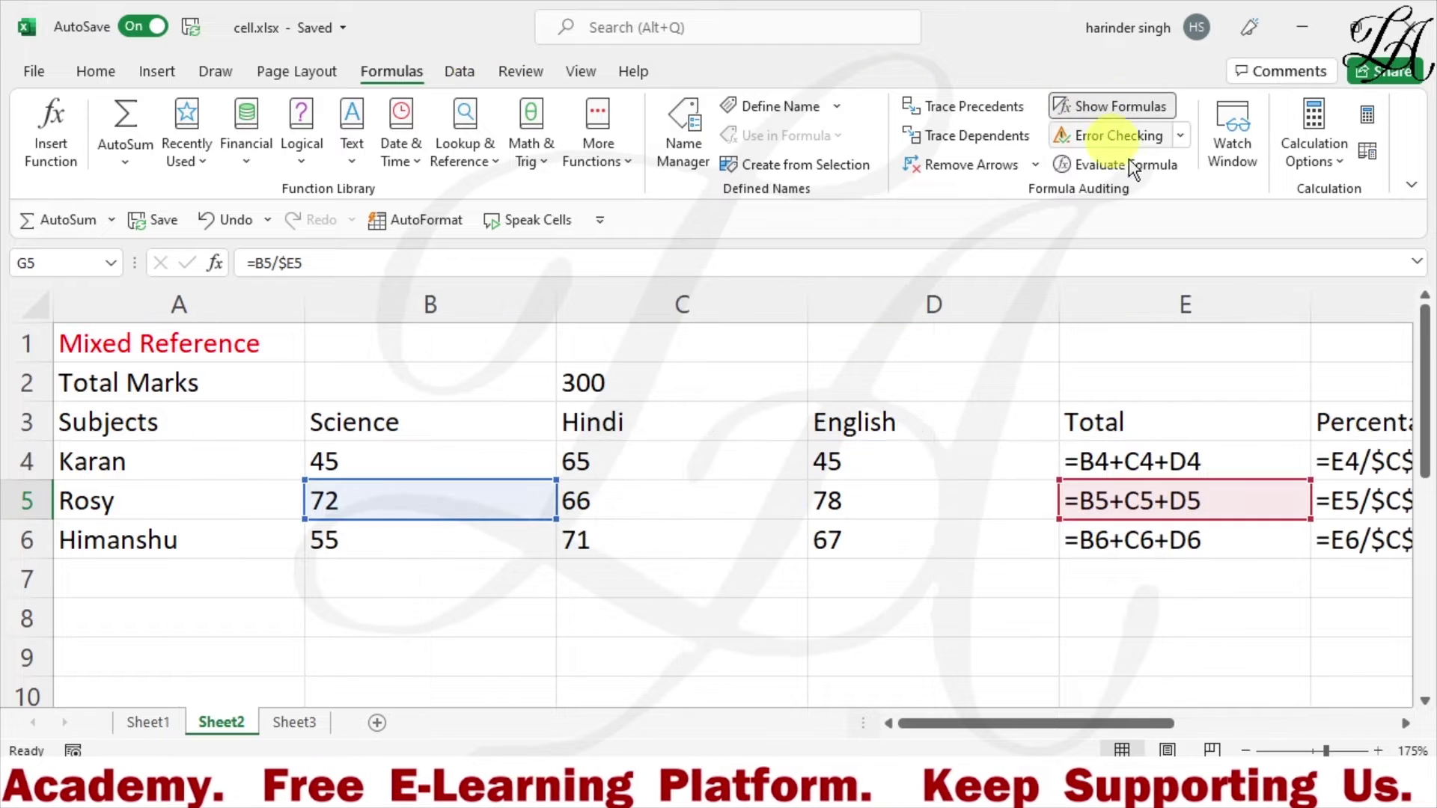
{"action": "left_click_drag", "start_coordinate": [1062, 723], "coordinate": [1179, 719]}
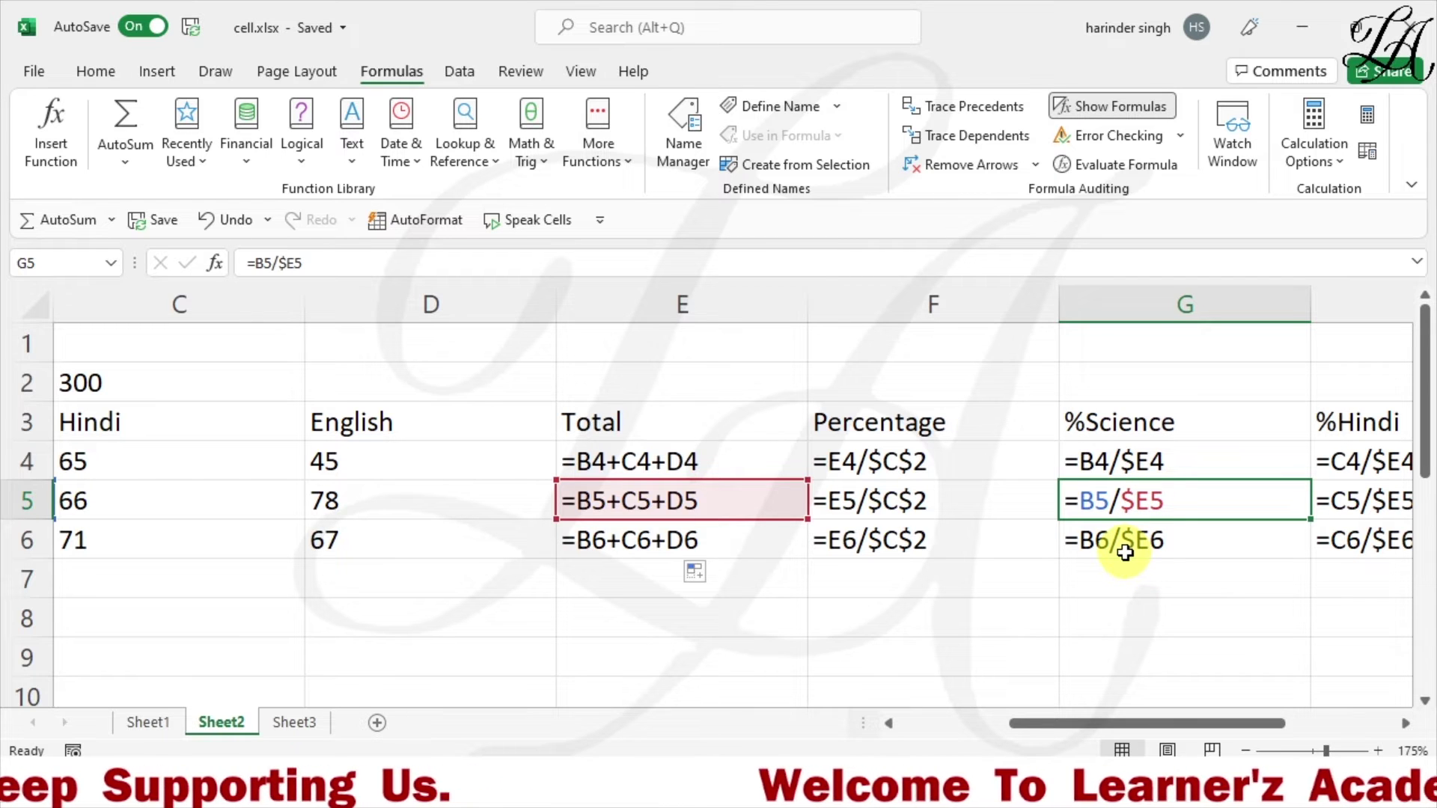
{"action": "left_click_drag", "start_coordinate": [1138, 720], "coordinate": [1001, 726]}
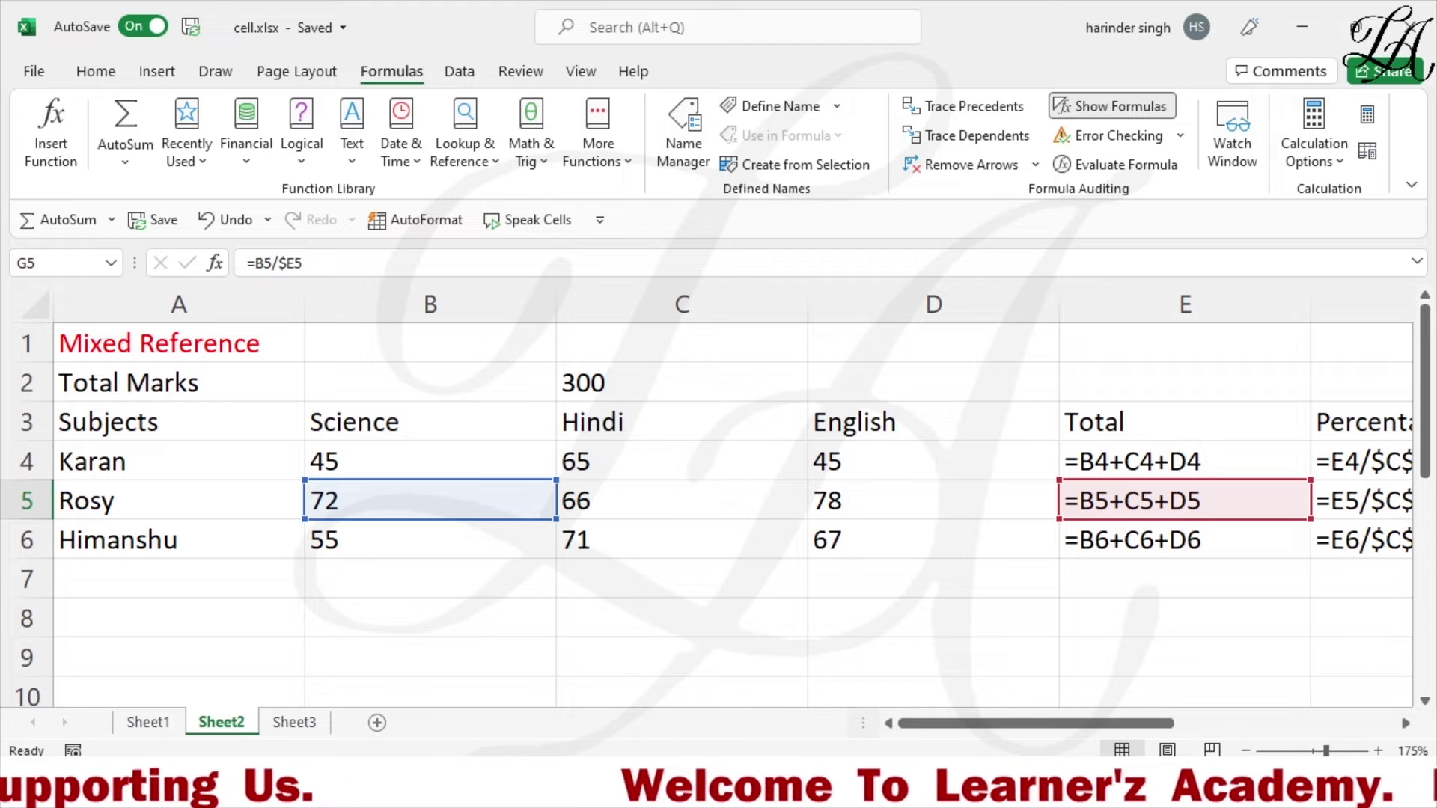
Open Sheet3 and review the multiplication table's row headings in column B and column headings in row 2
{"action": "left_click", "coordinate": [314, 721]}
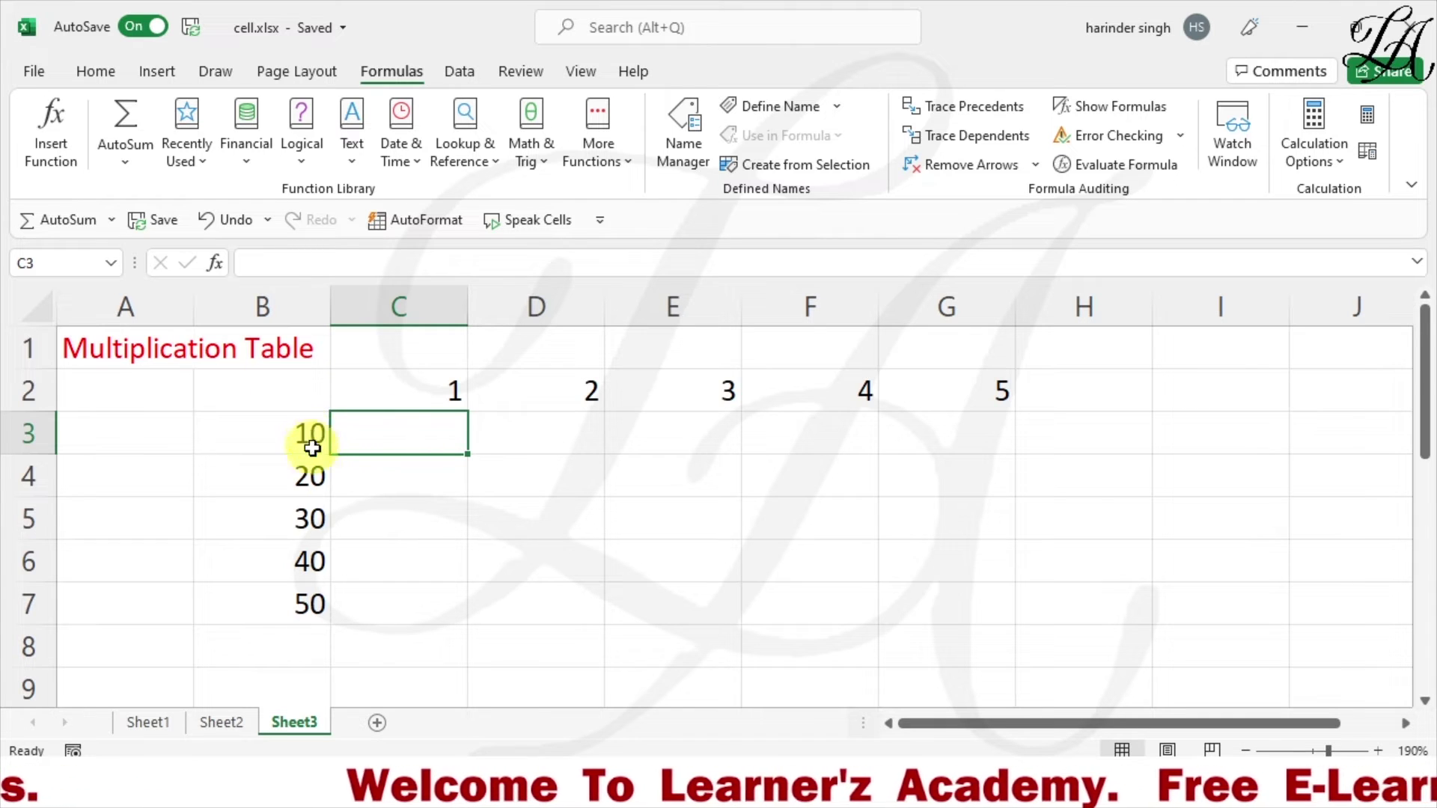
{"action": "left_click", "coordinate": [317, 603]}
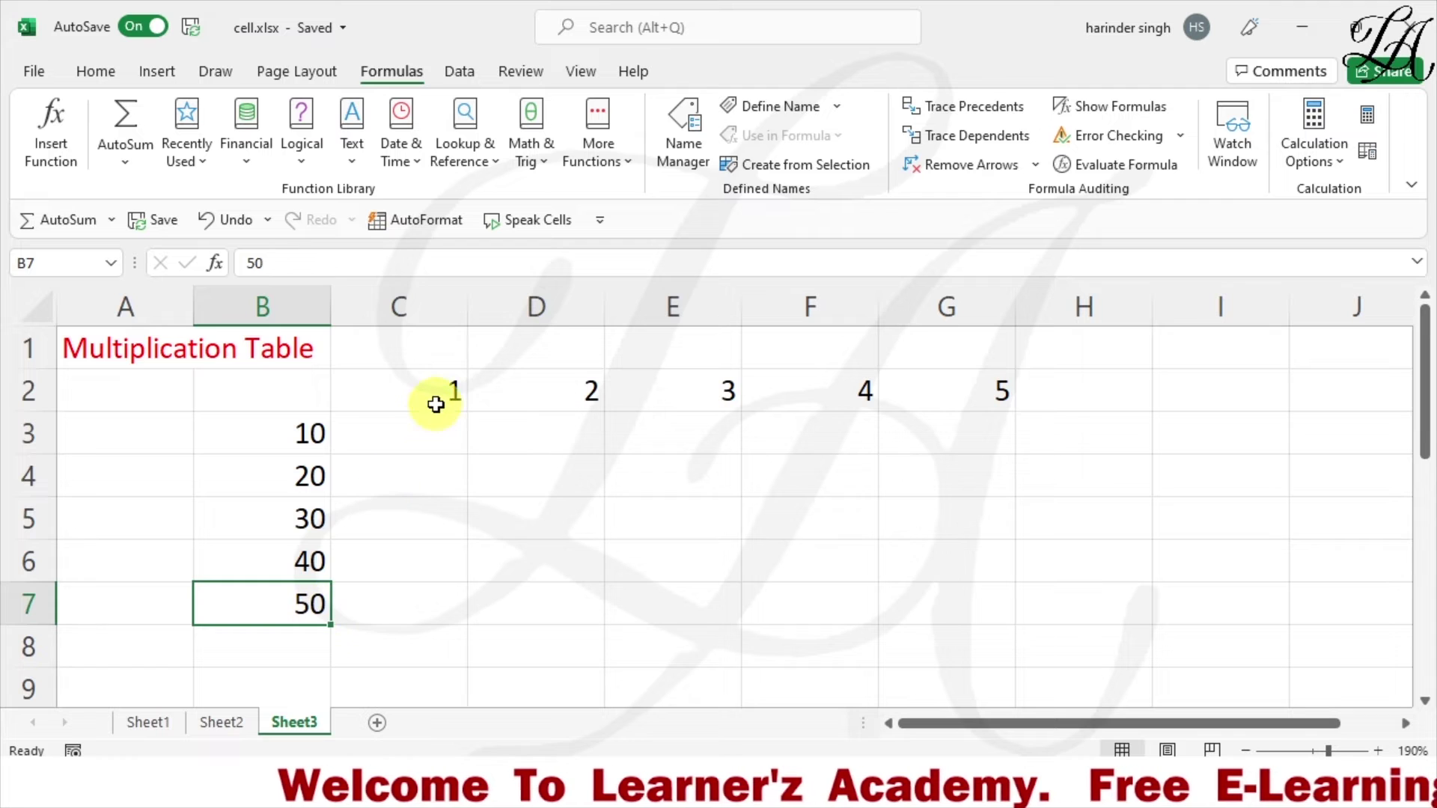
{"action": "left_click", "coordinate": [434, 395]}
{"action": "left_click", "coordinate": [685, 390]}
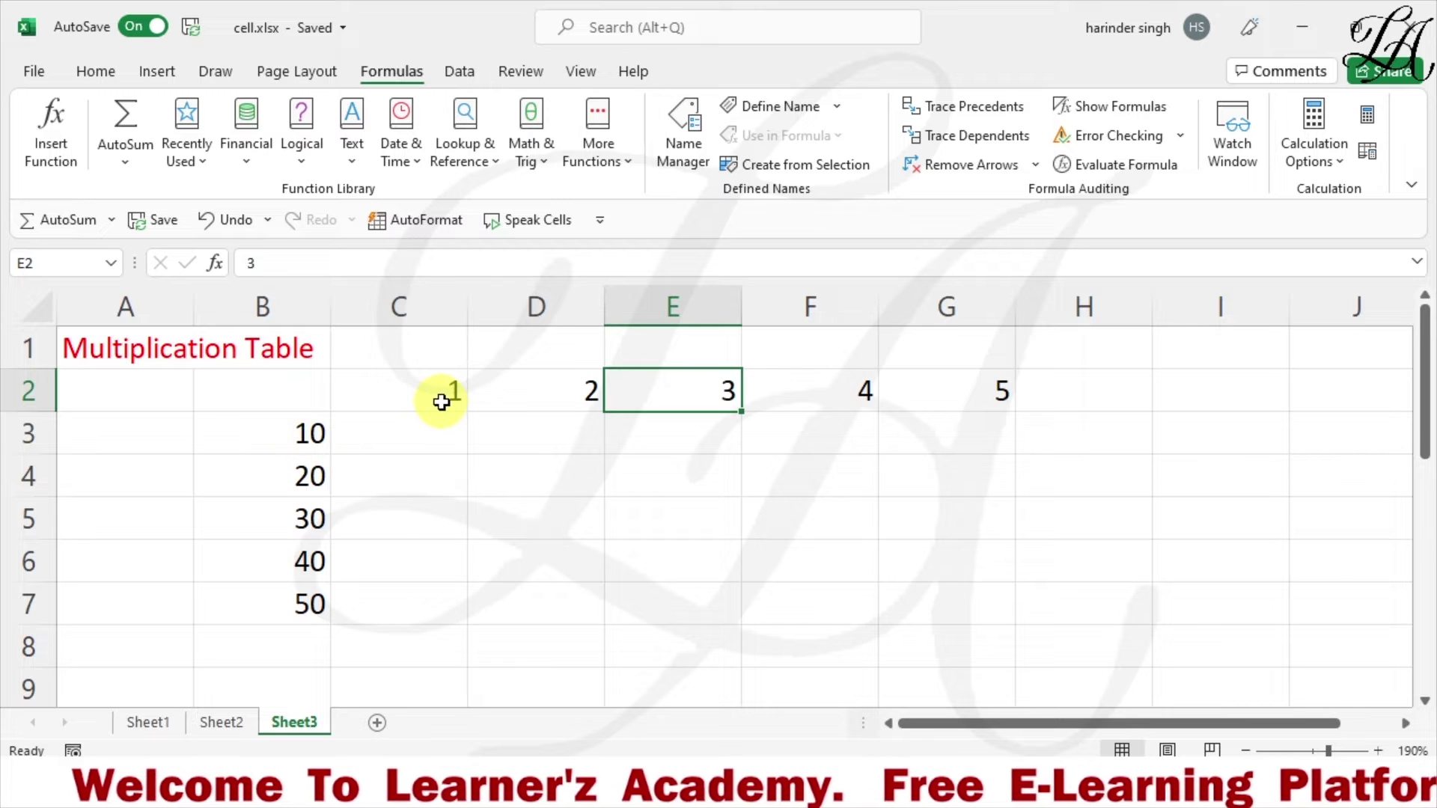
Enter the relative-reference formula =B3*C2 in cell C3 of the multiplication table
{"action": "left_click", "coordinate": [376, 440]}
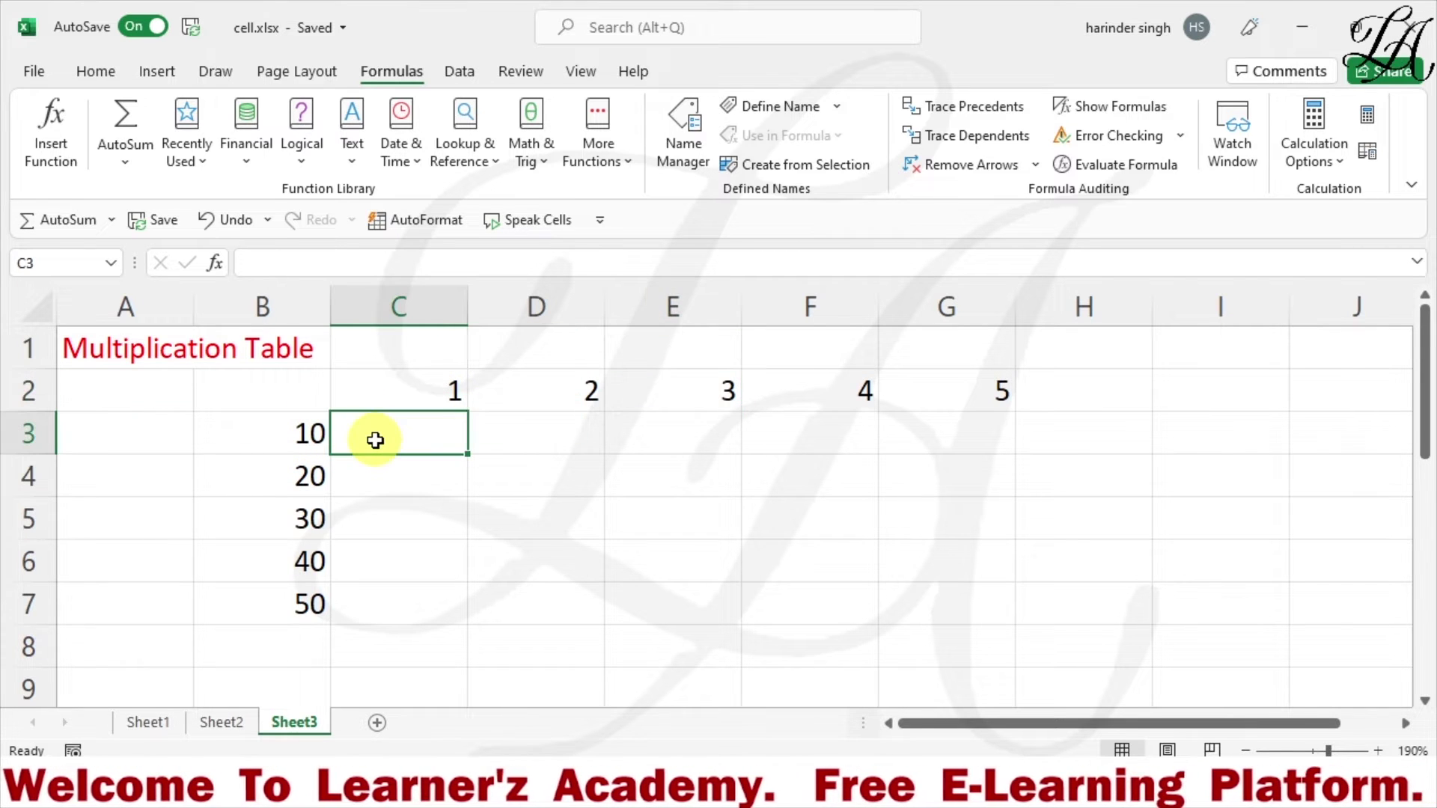
{"action": "type", "text": "="}
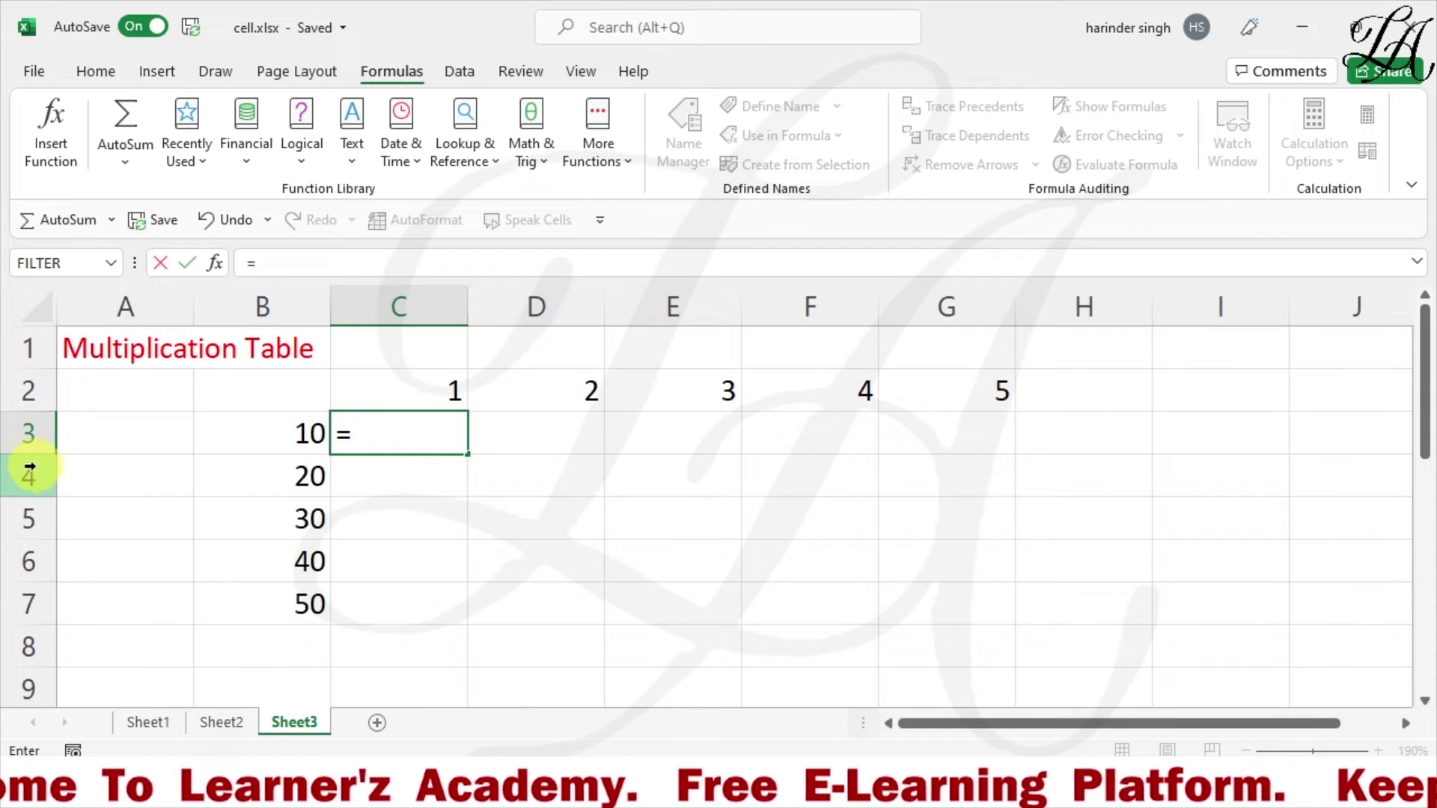
{"action": "left_click", "coordinate": [264, 432]}
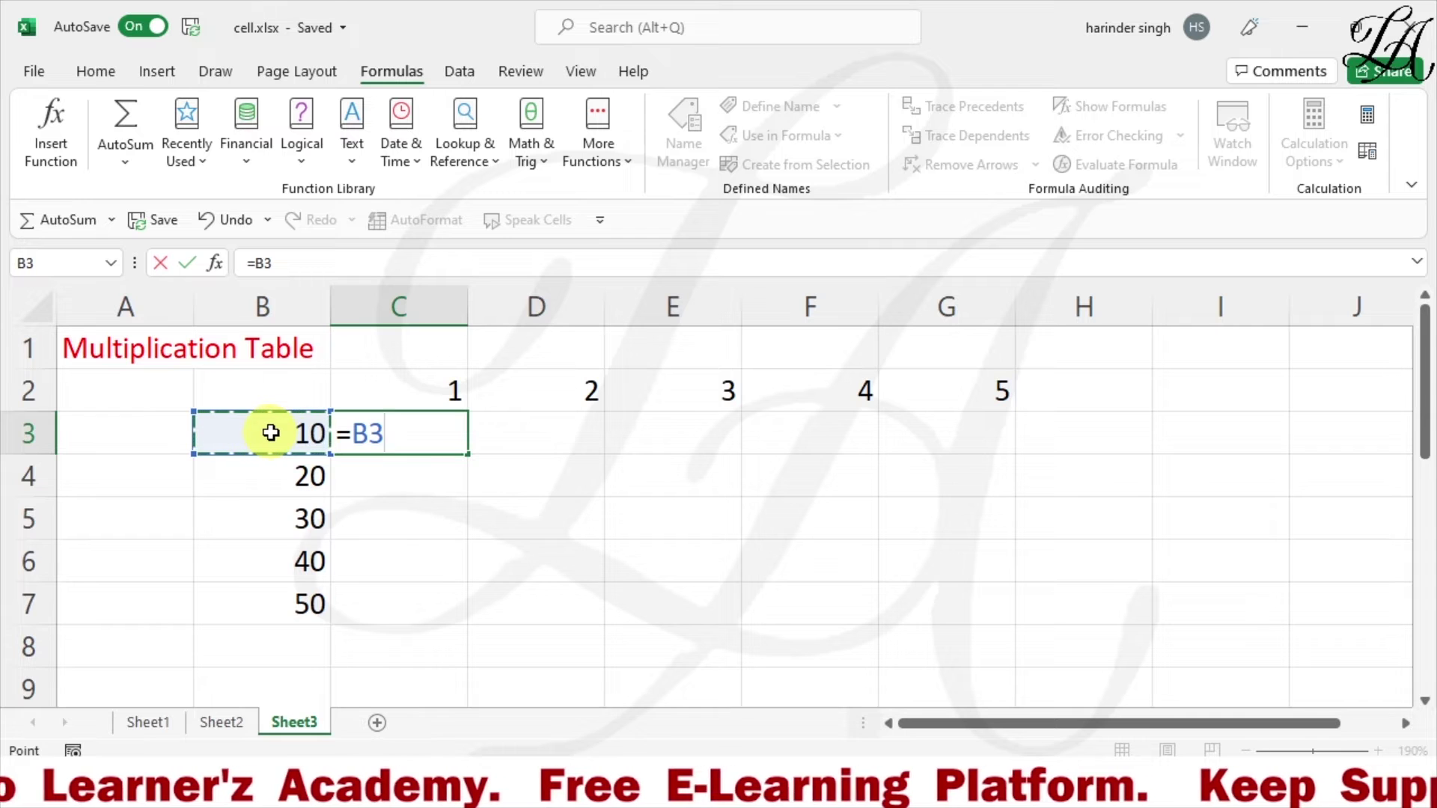
{"action": "type", "text": "8"}
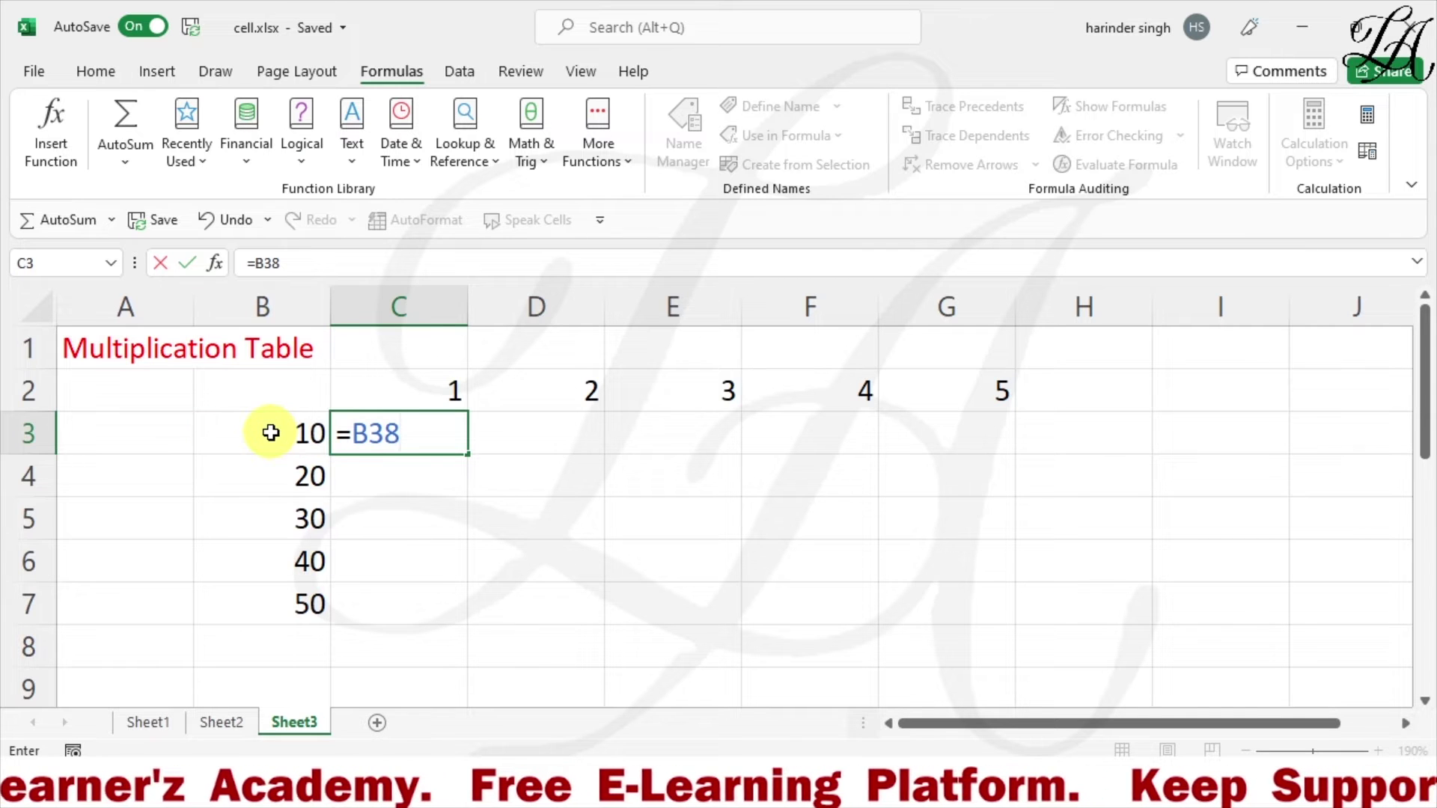
{"action": "key", "text": "BackSpace"}
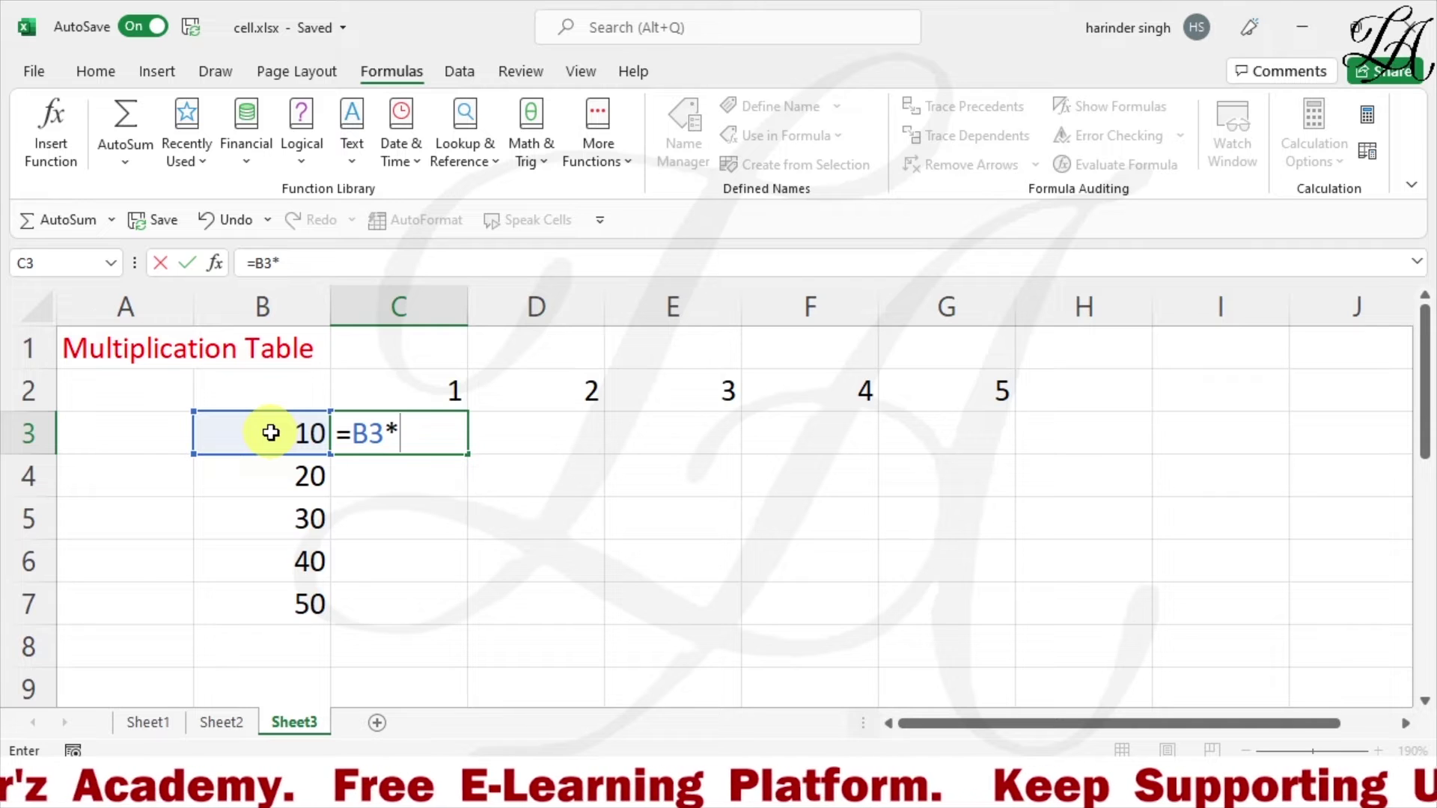
{"action": "left_click", "coordinate": [426, 398]}
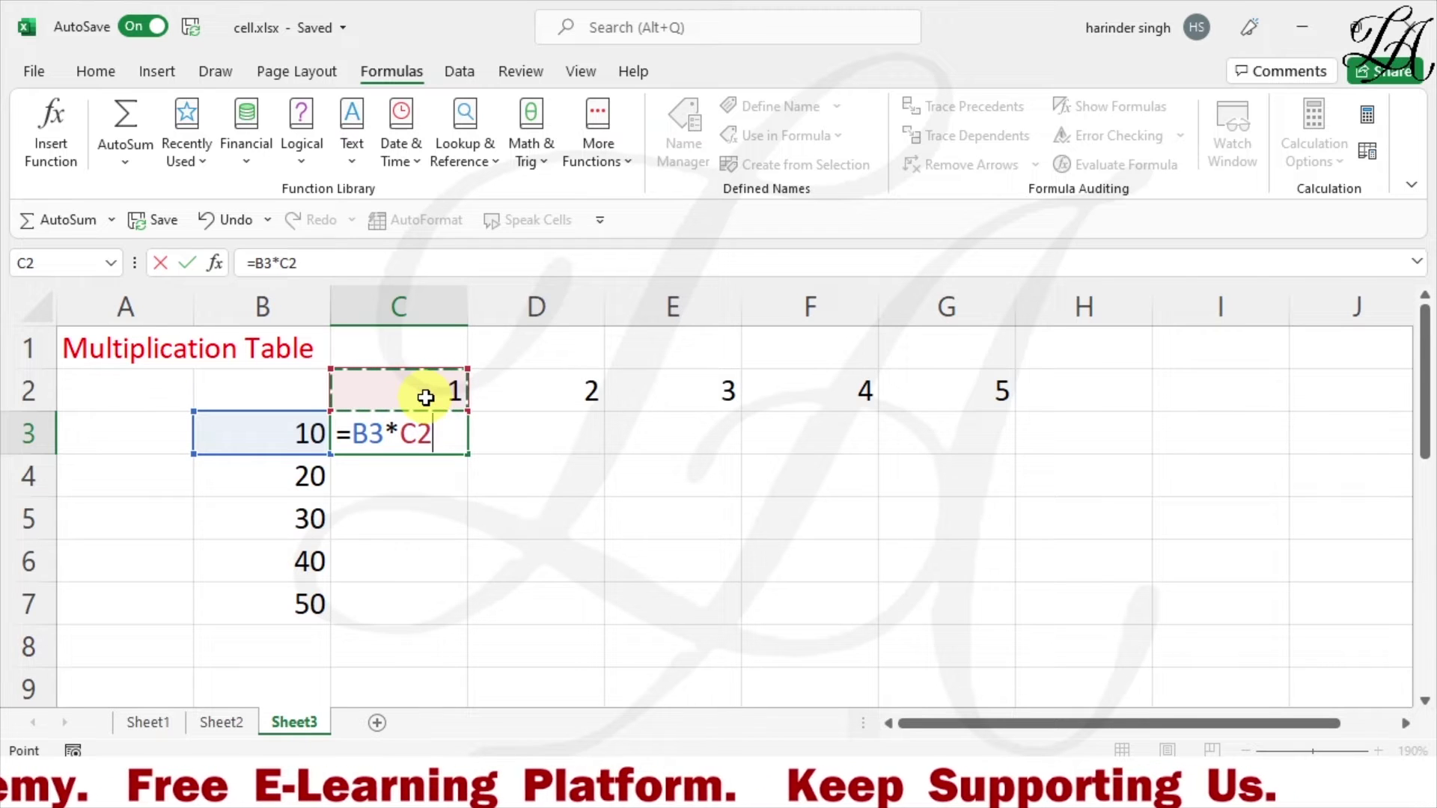
{"action": "key", "text": "Return"}
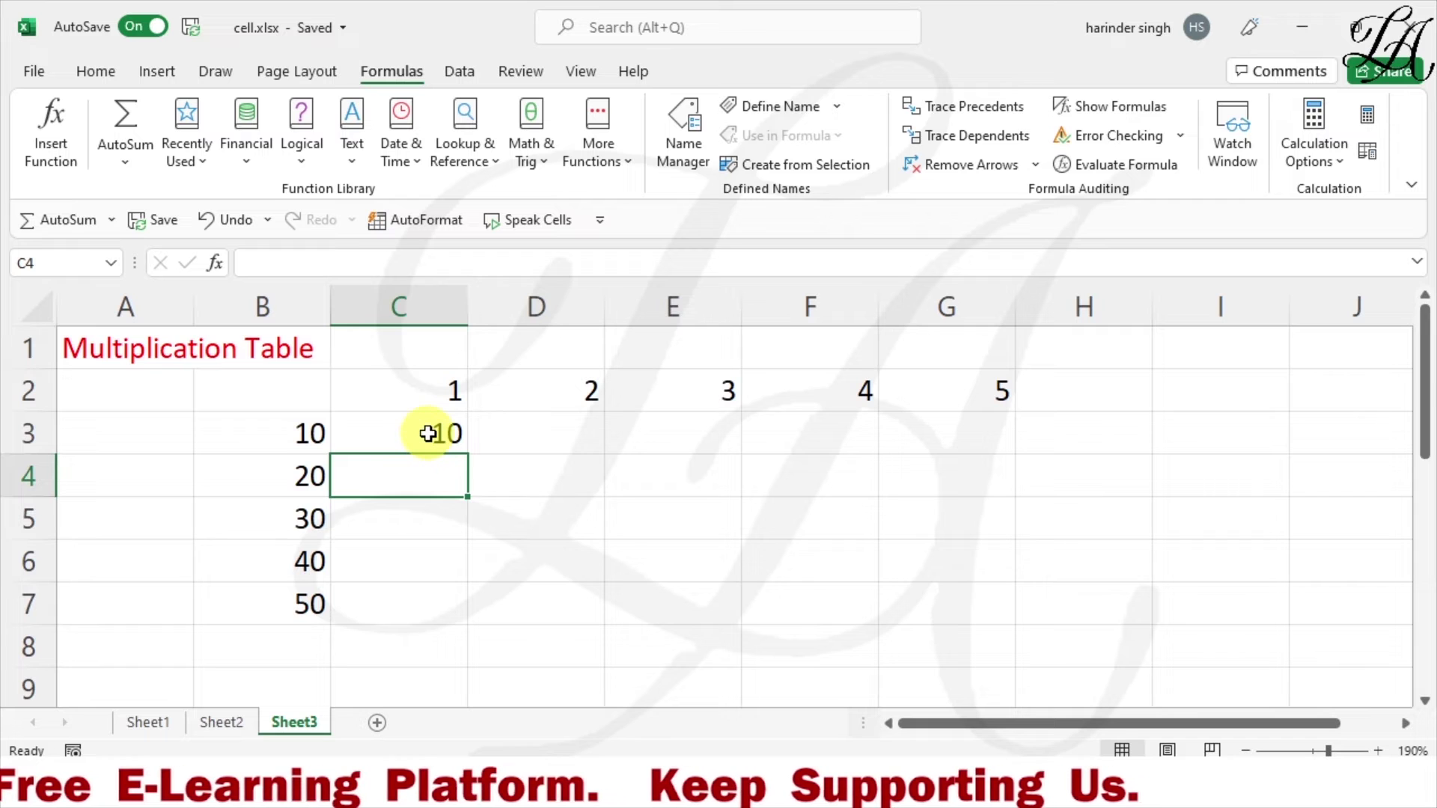
Fill the C3 formula down to C7 and check the copied formulas in C5, C6 and C7
{"action": "left_click", "coordinate": [428, 434]}
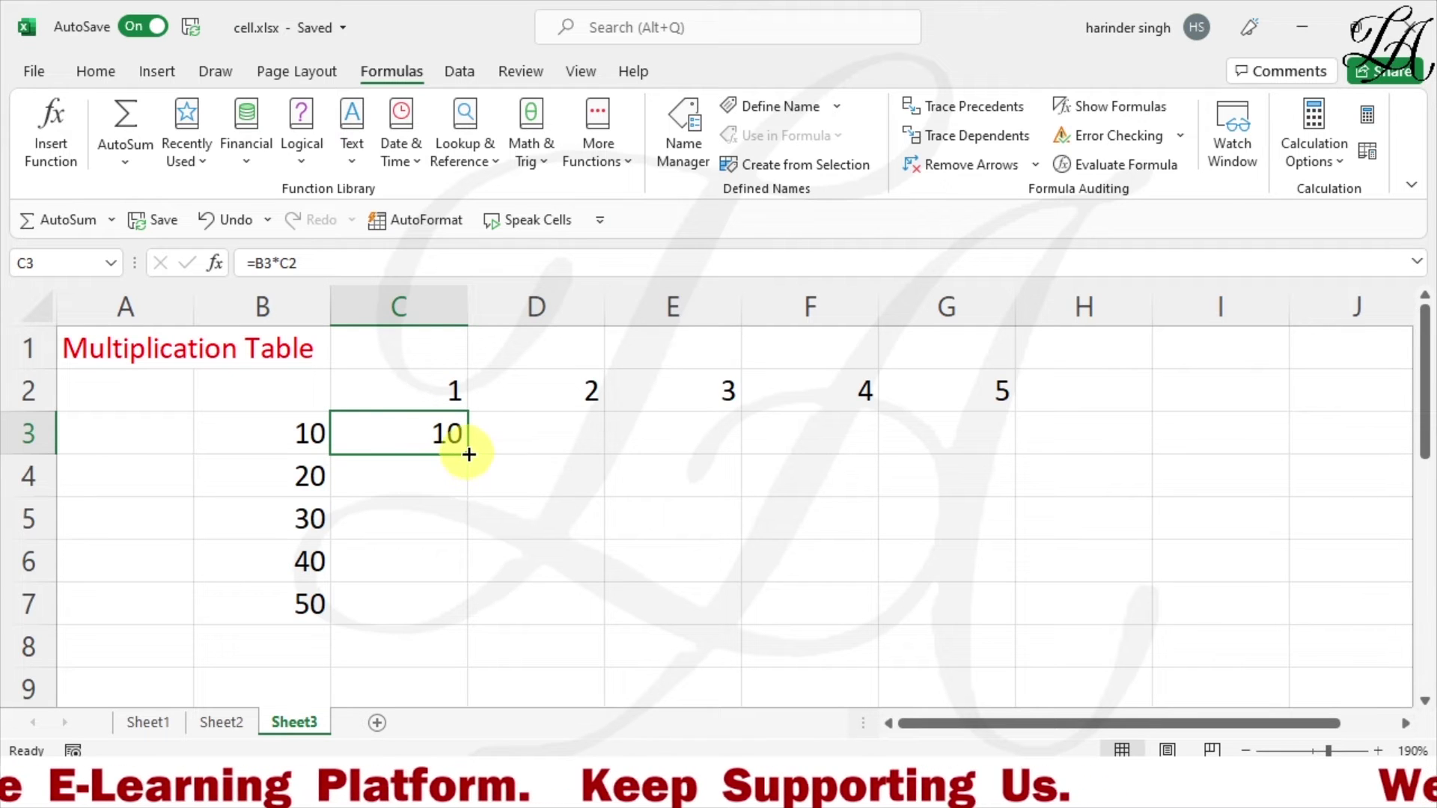
{"action": "left_click_drag", "start_coordinate": [469, 455], "coordinate": [473, 621]}
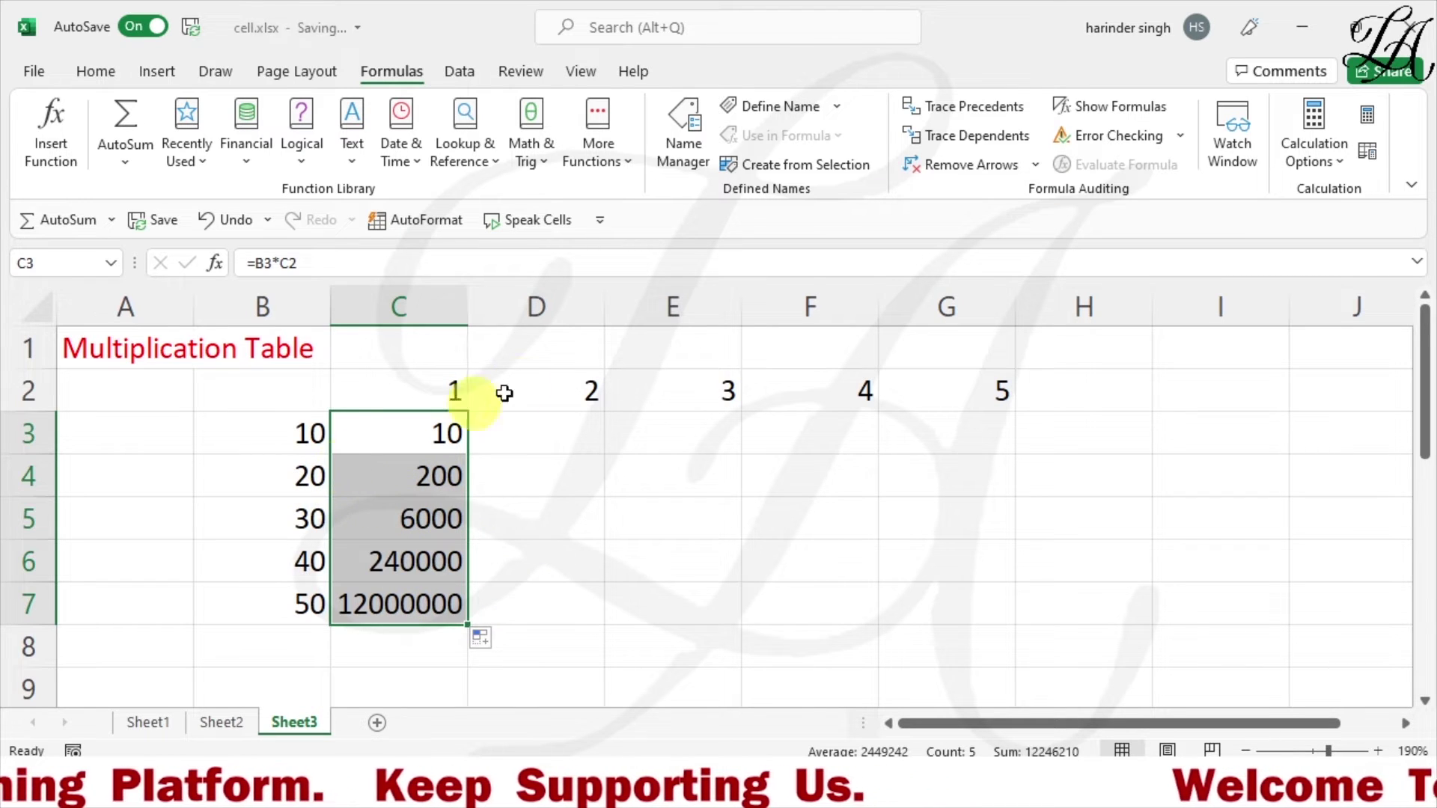
{"action": "left_click", "coordinate": [394, 509]}
{"action": "left_click", "coordinate": [390, 567]}
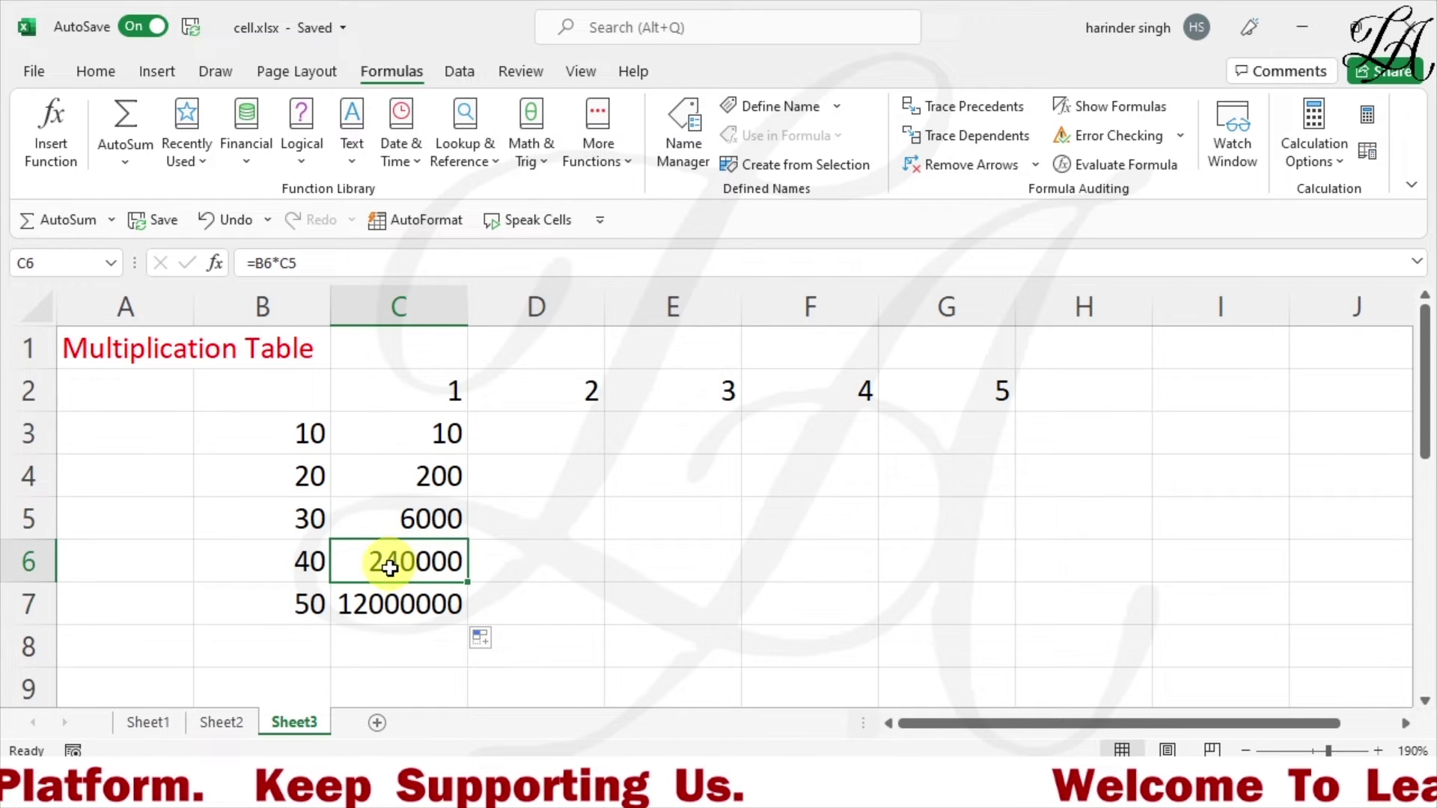
{"action": "left_click", "coordinate": [376, 607]}
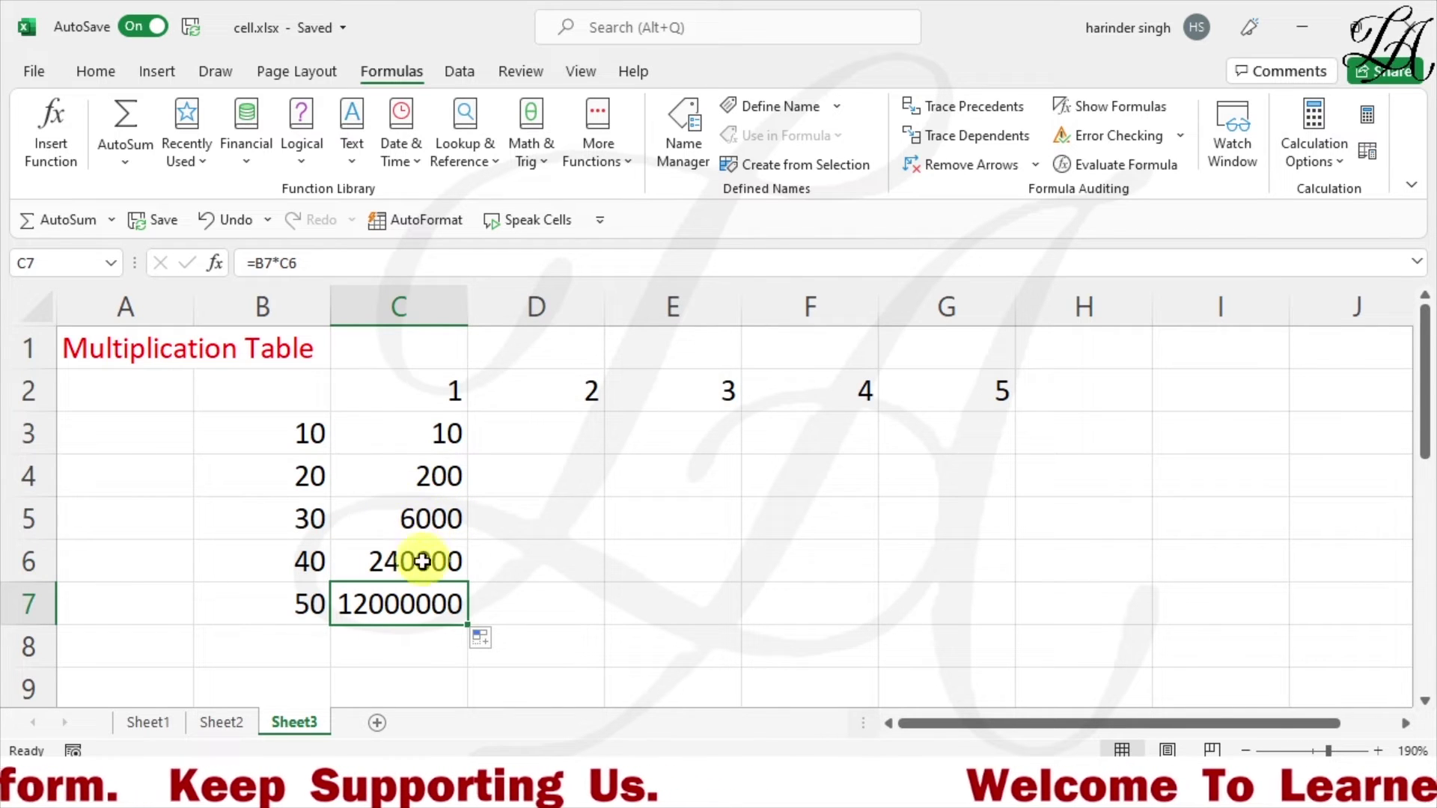
Inspect column C in formula view, switch back to values, and clear the trial formulas from C3:C7
{"action": "left_click", "coordinate": [1116, 112]}
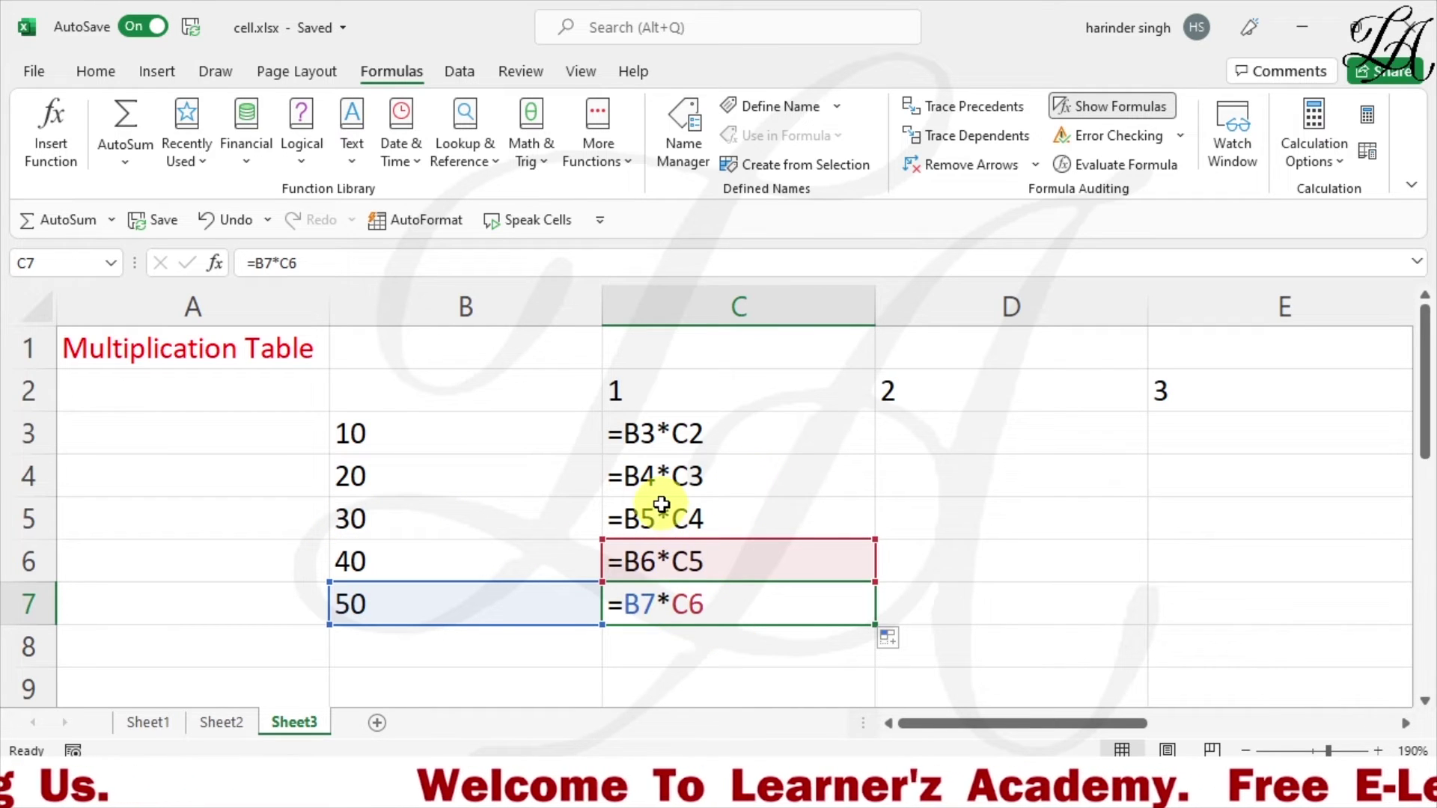
{"action": "left_click", "coordinate": [1117, 105]}
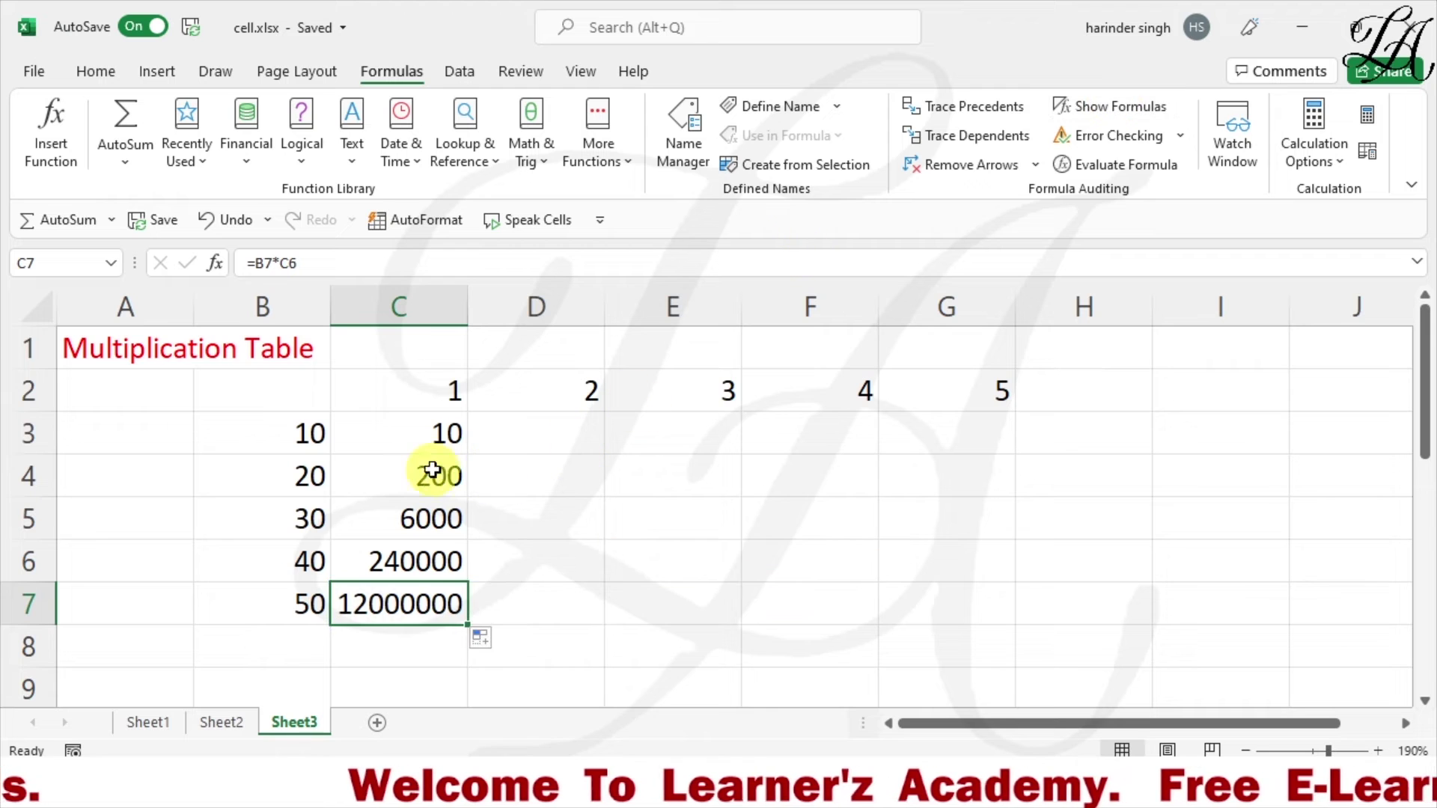
{"action": "left_click_drag", "start_coordinate": [433, 429], "coordinate": [440, 600]}
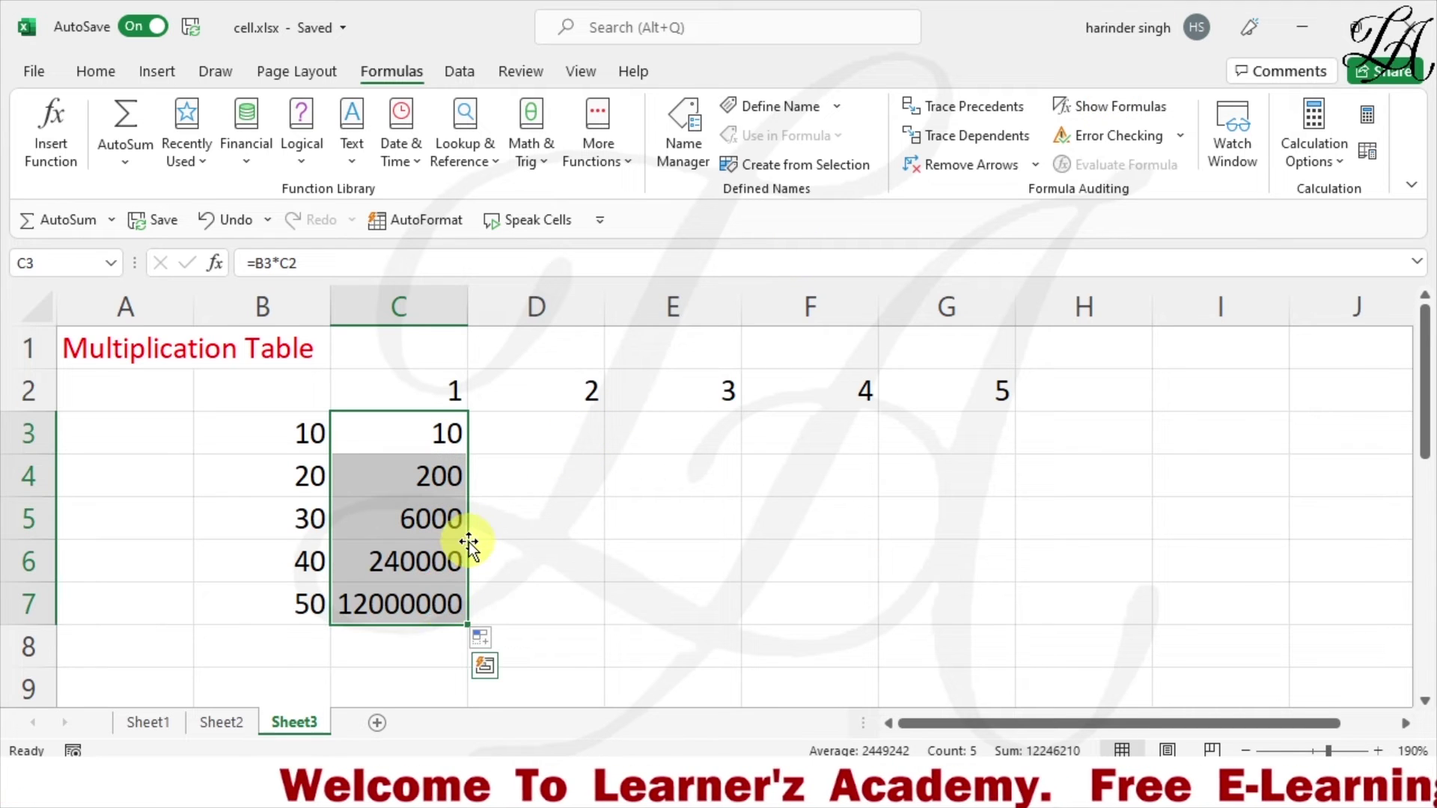
{"action": "key", "text": "Delete"}
Enter the formula =B3*$C$2 in cell C3, with an absolute reference to the column heading in C2
{"action": "left_click", "coordinate": [409, 436]}
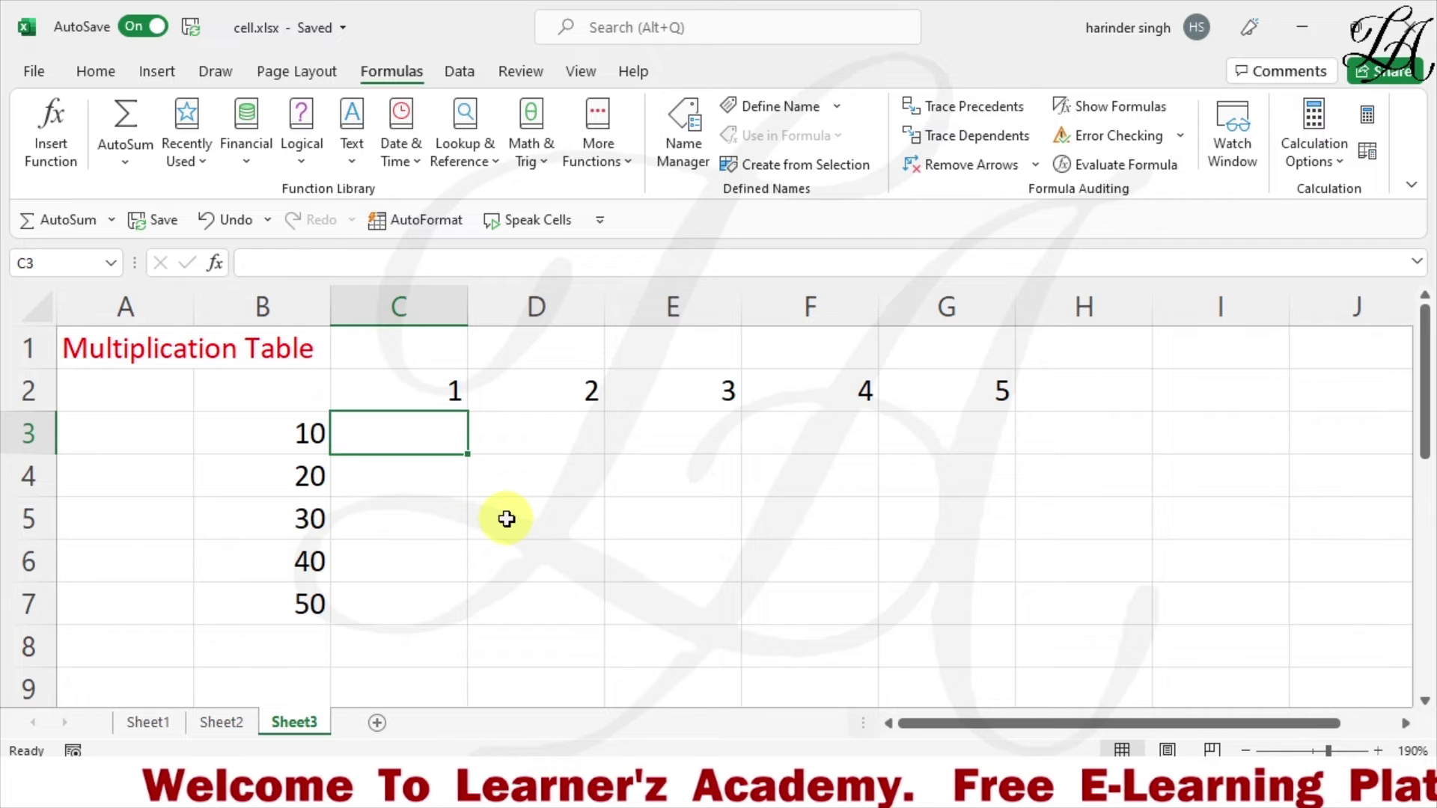
{"action": "type", "text": "="}
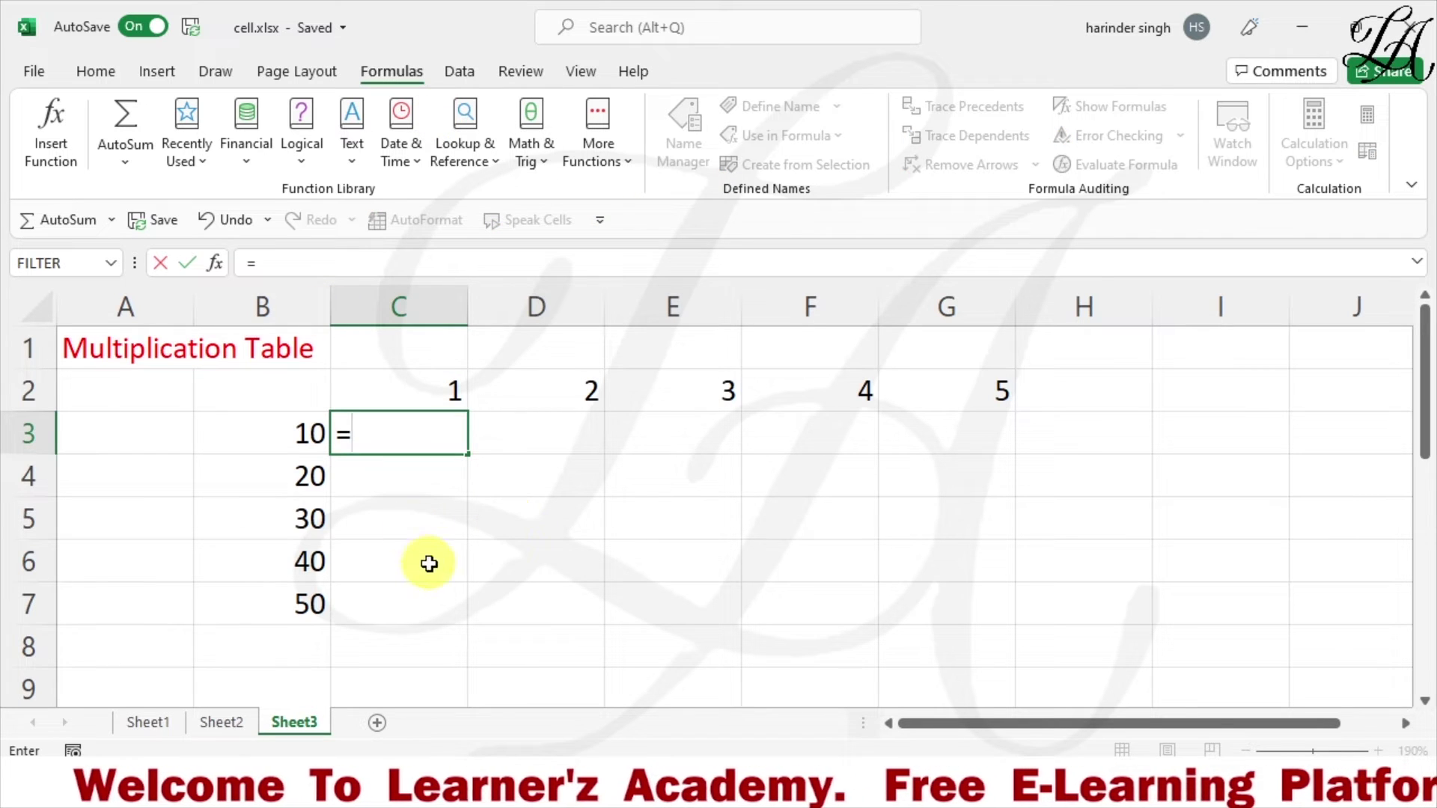
{"action": "left_click", "coordinate": [266, 441]}
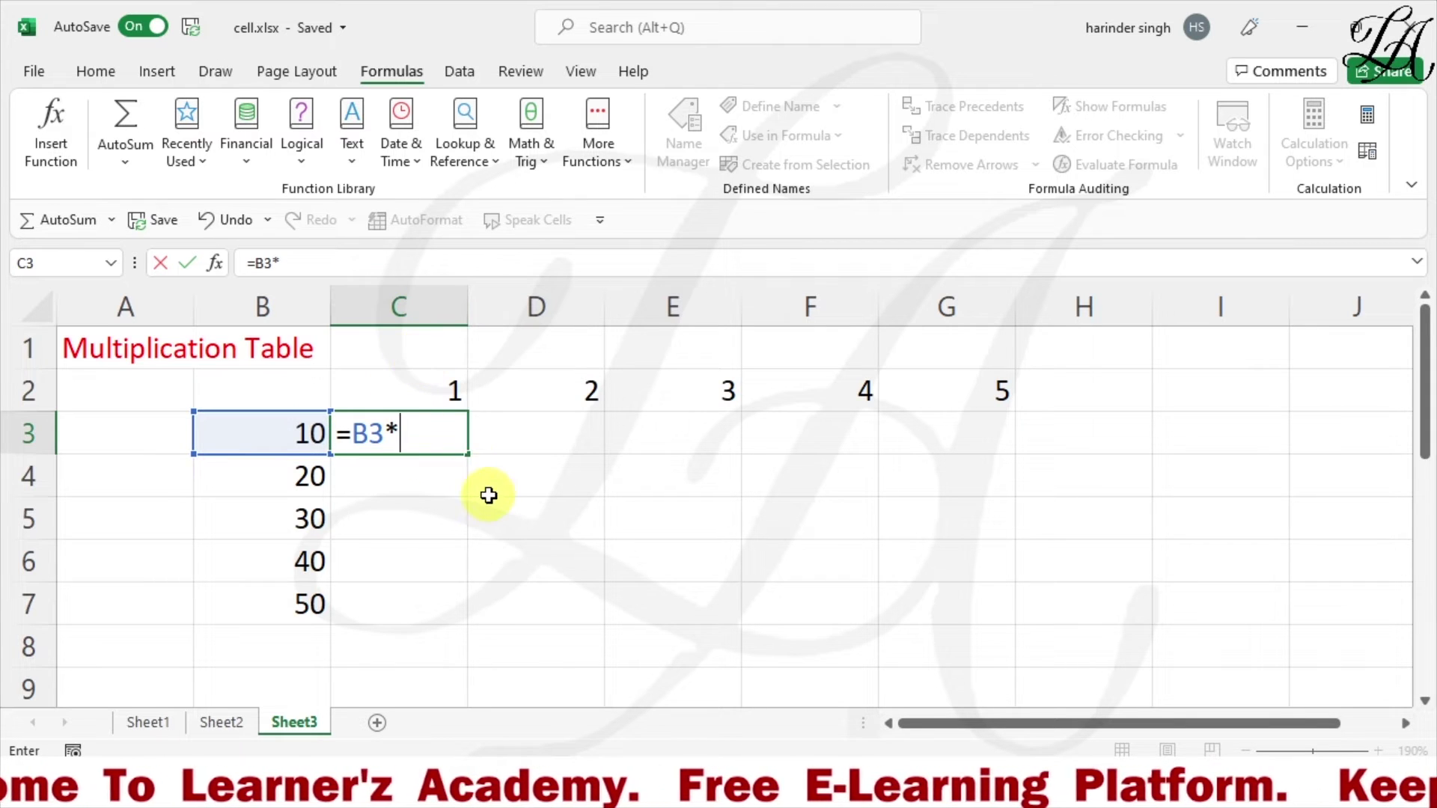
{"action": "left_click", "coordinate": [438, 397]}
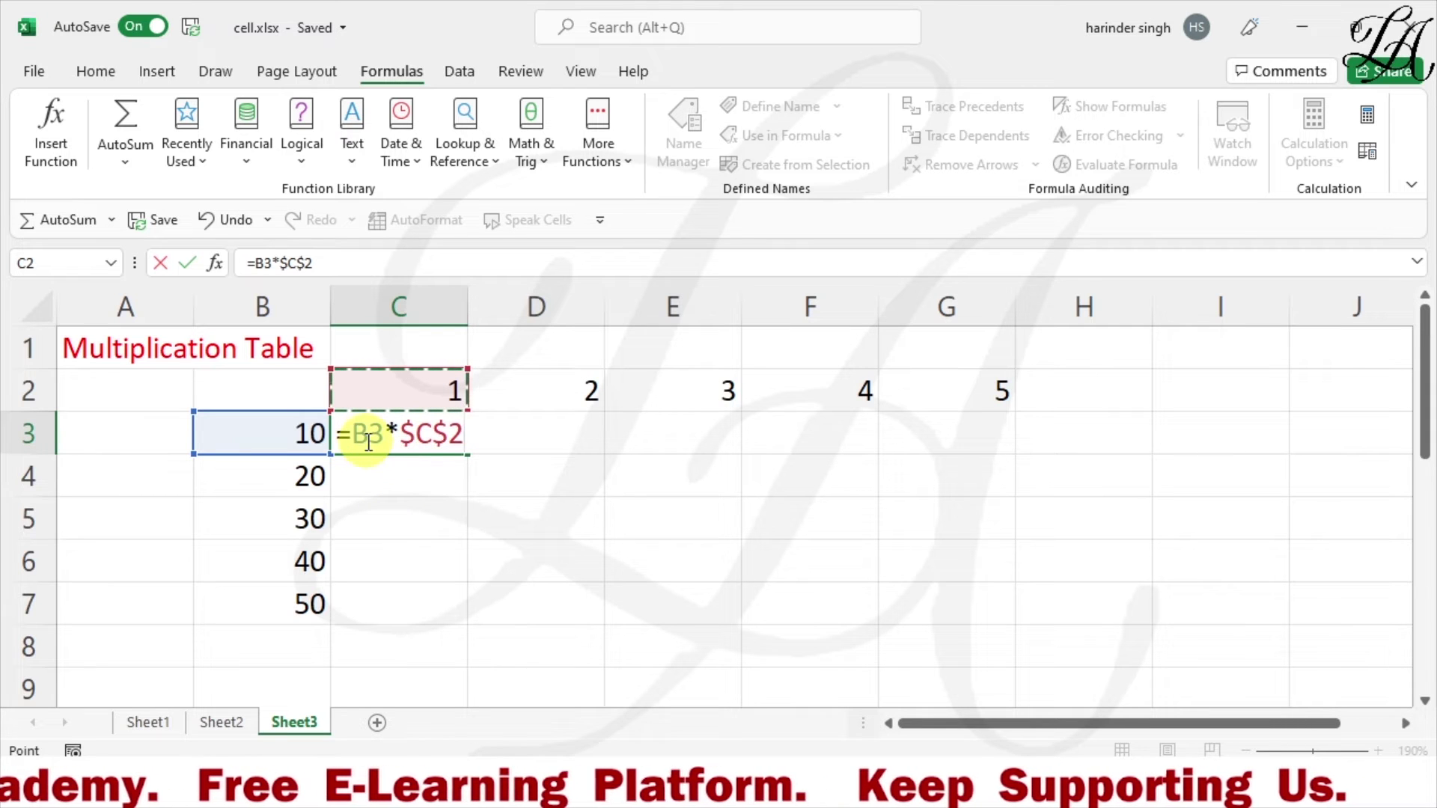
{"action": "left_click", "coordinate": [442, 478]}
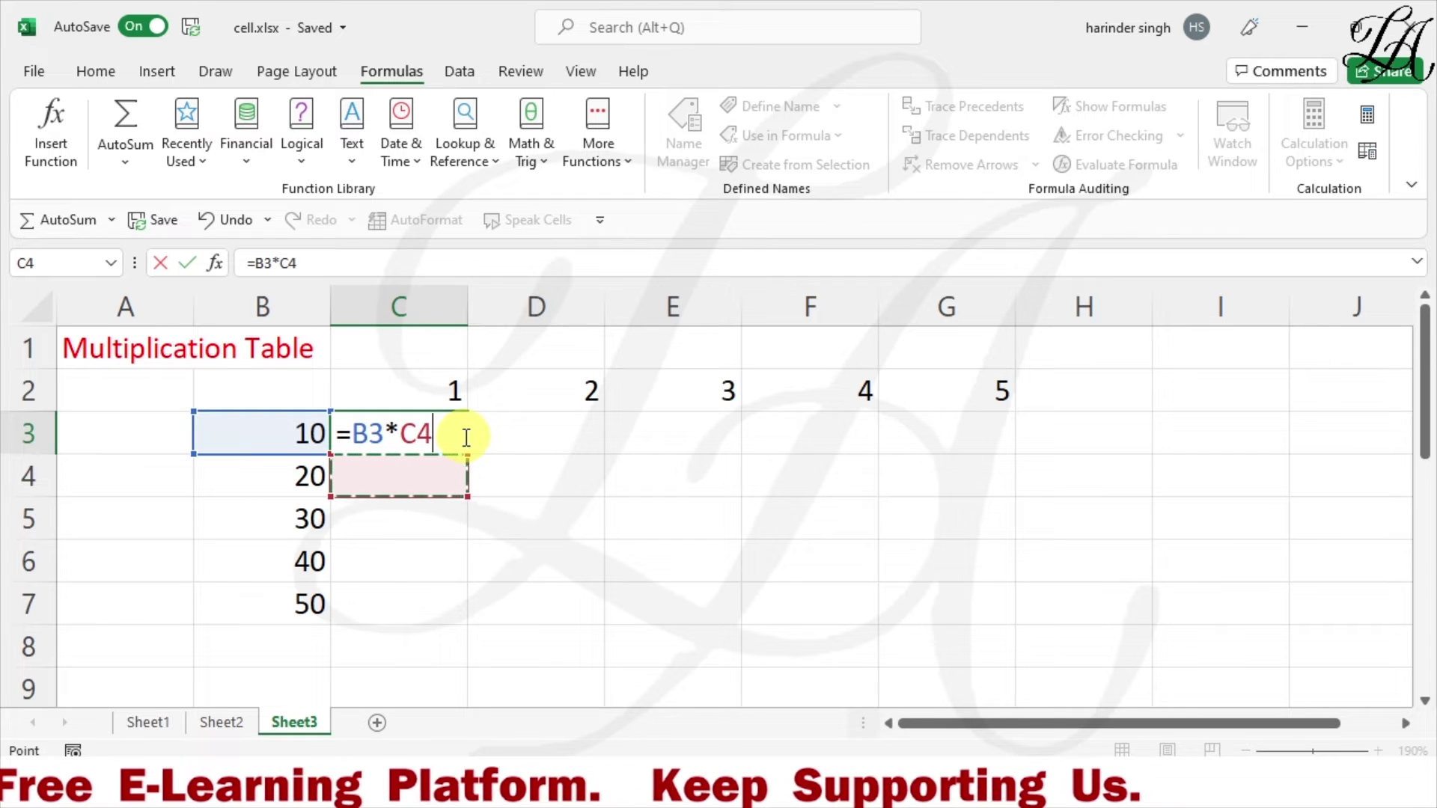
{"action": "key", "text": "ctrl+z"}
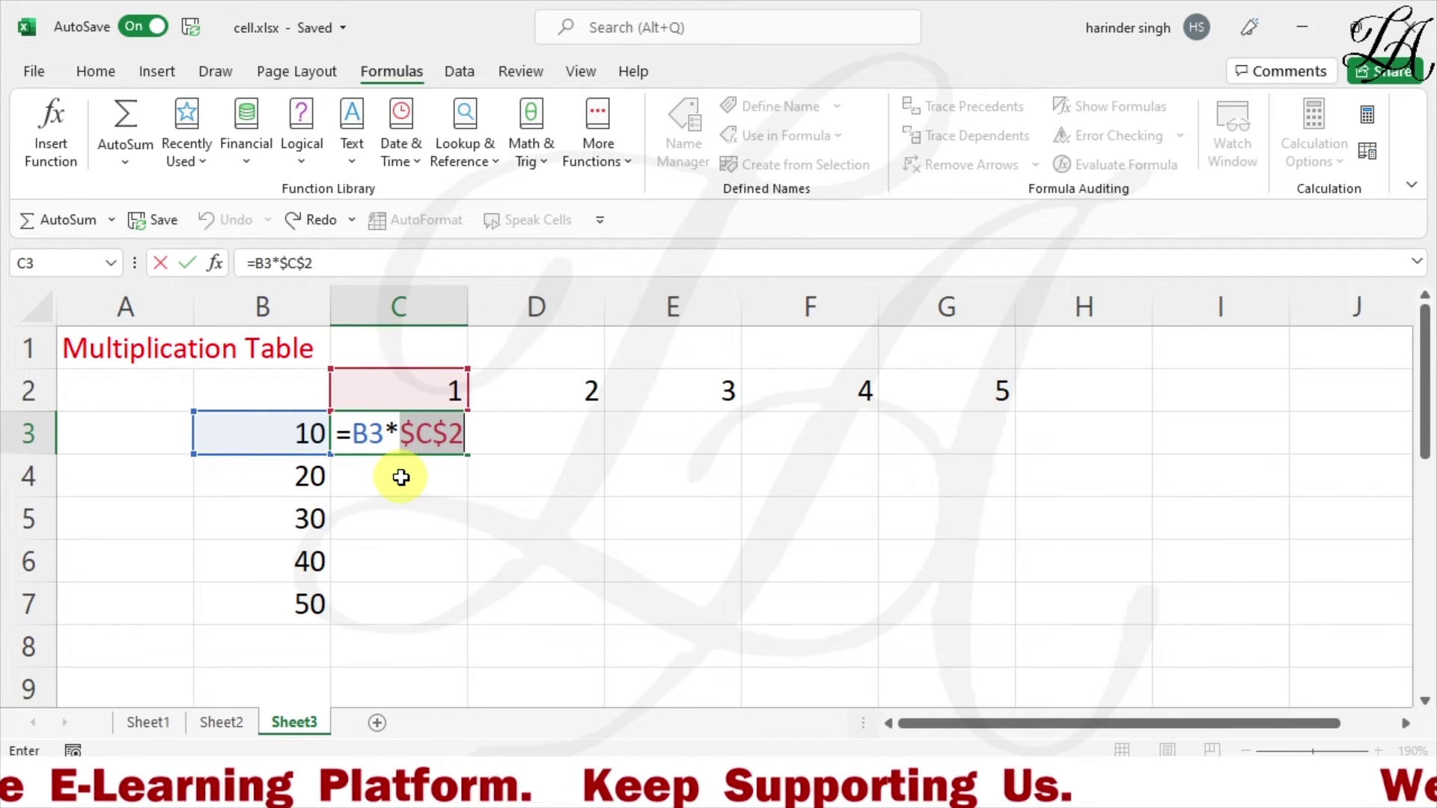
{"action": "key", "text": "Return"}
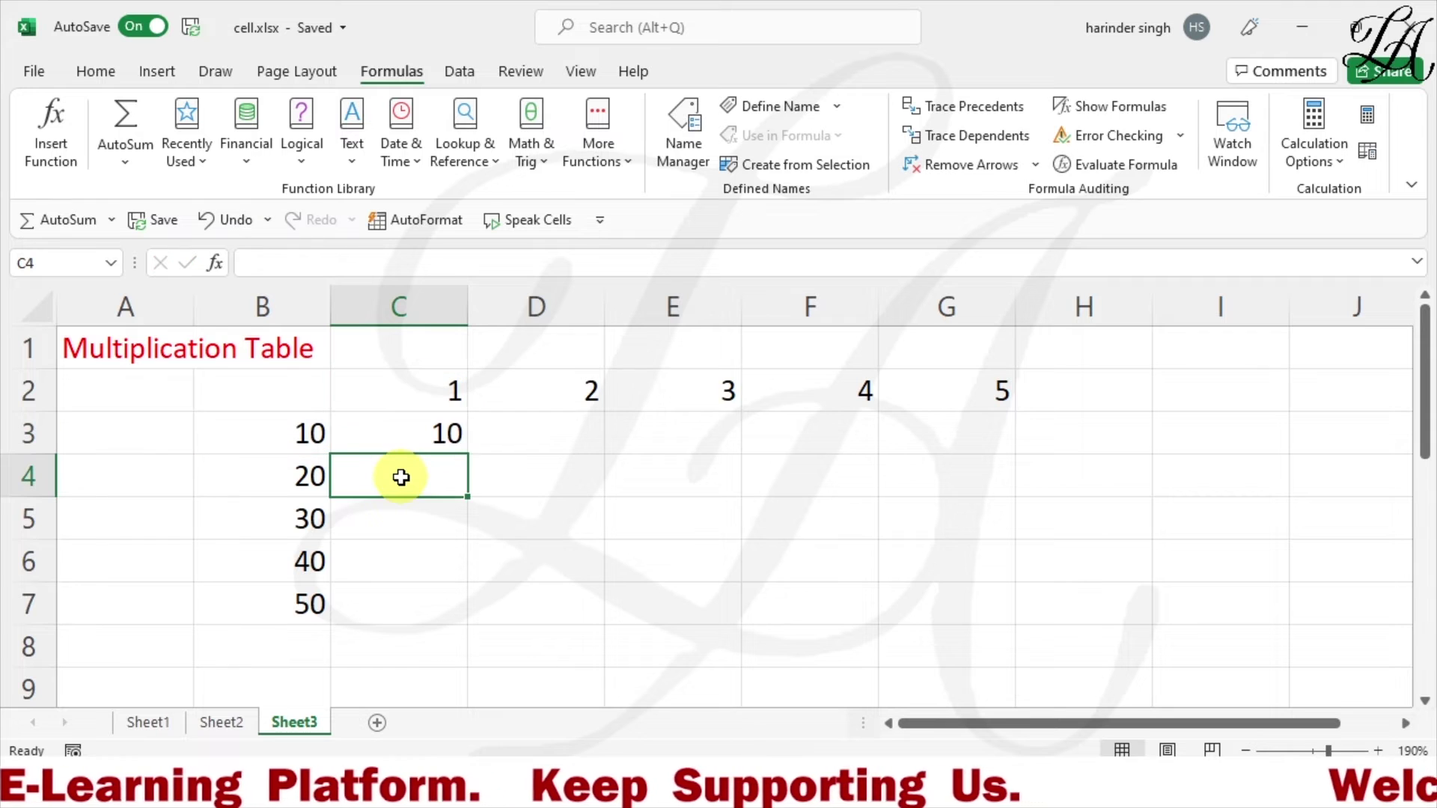
Fill the C3 formula down to C7 and trace the copied references in formula view against the row headings and C2
{"action": "left_click", "coordinate": [414, 434]}
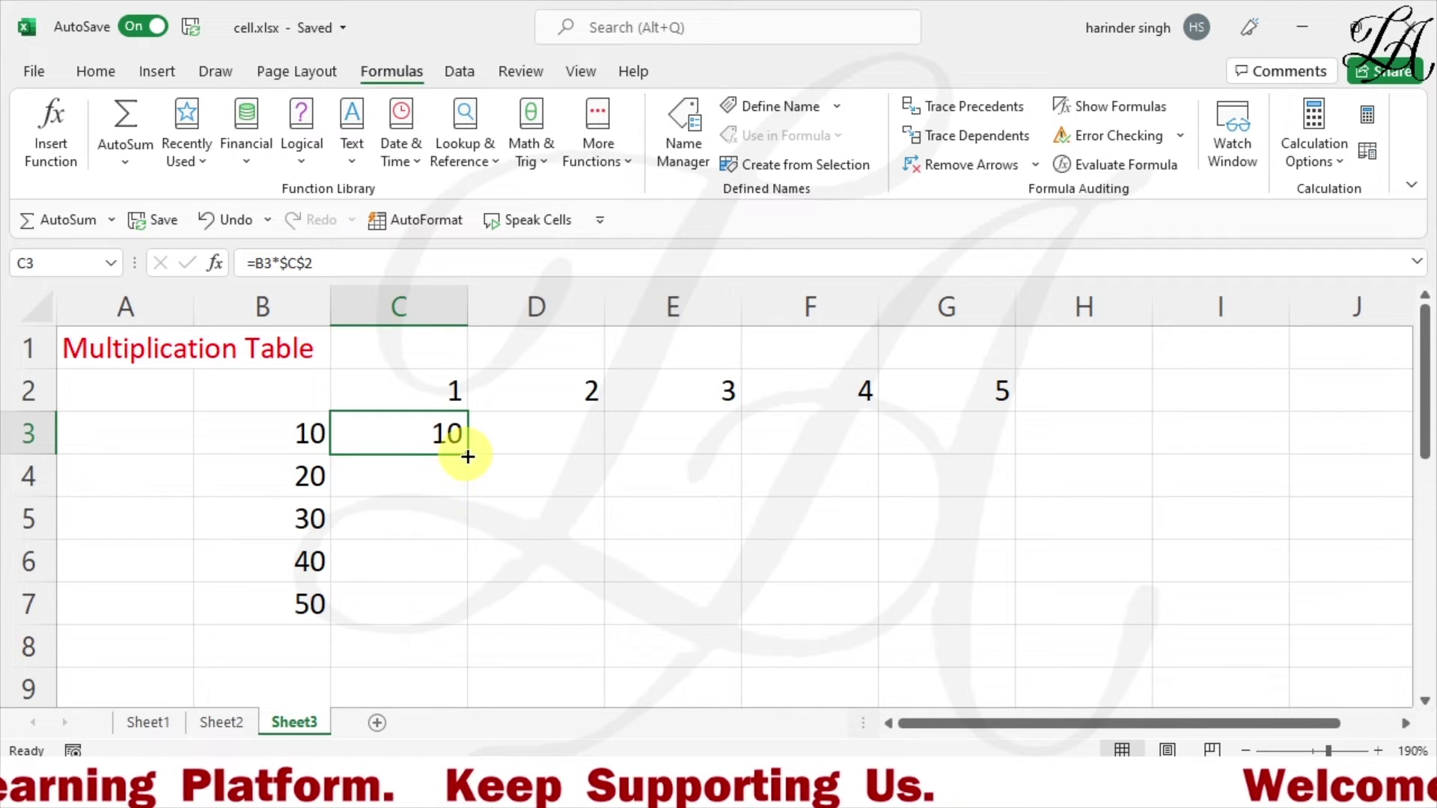
{"action": "left_click_drag", "start_coordinate": [468, 456], "coordinate": [469, 611]}
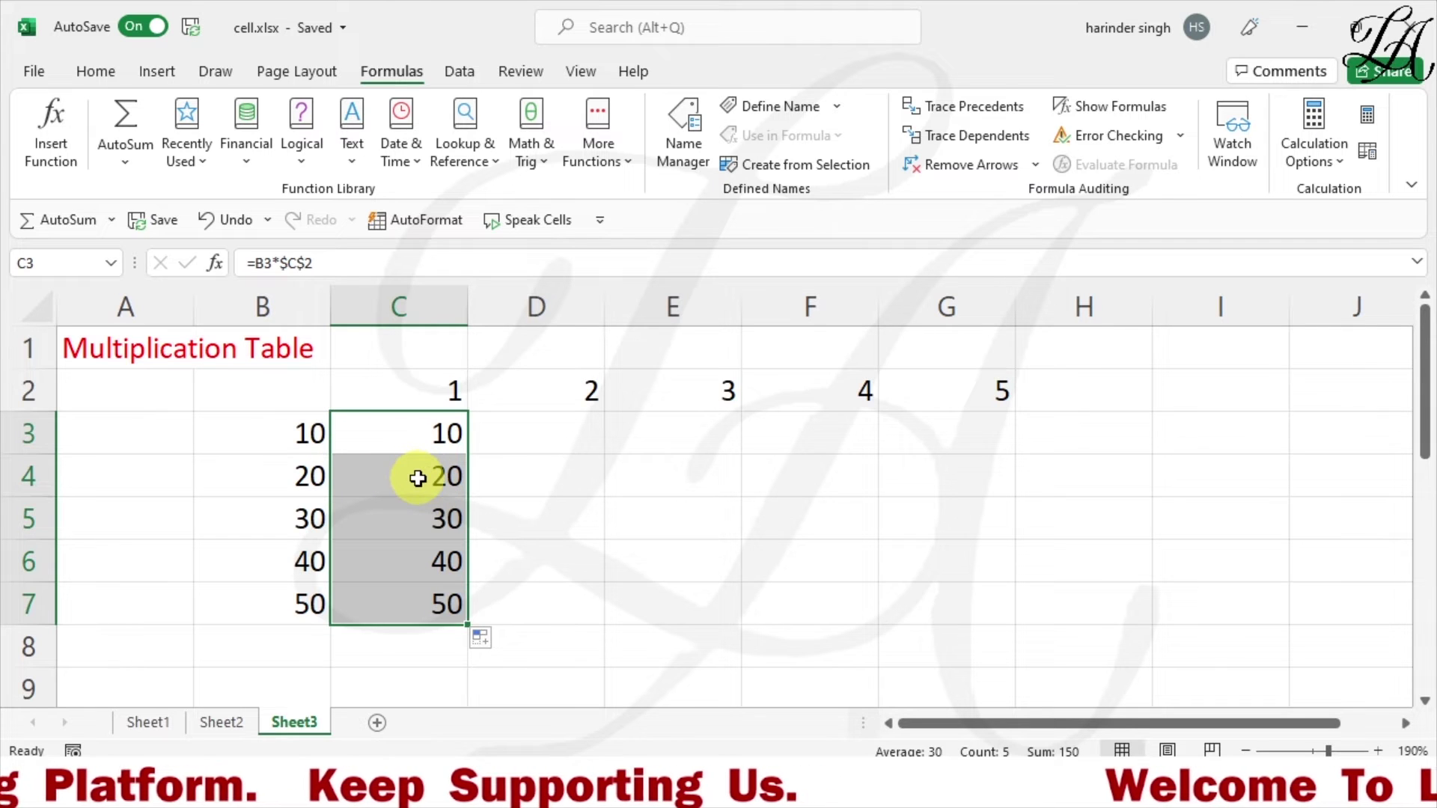
{"action": "left_click", "coordinate": [1150, 120]}
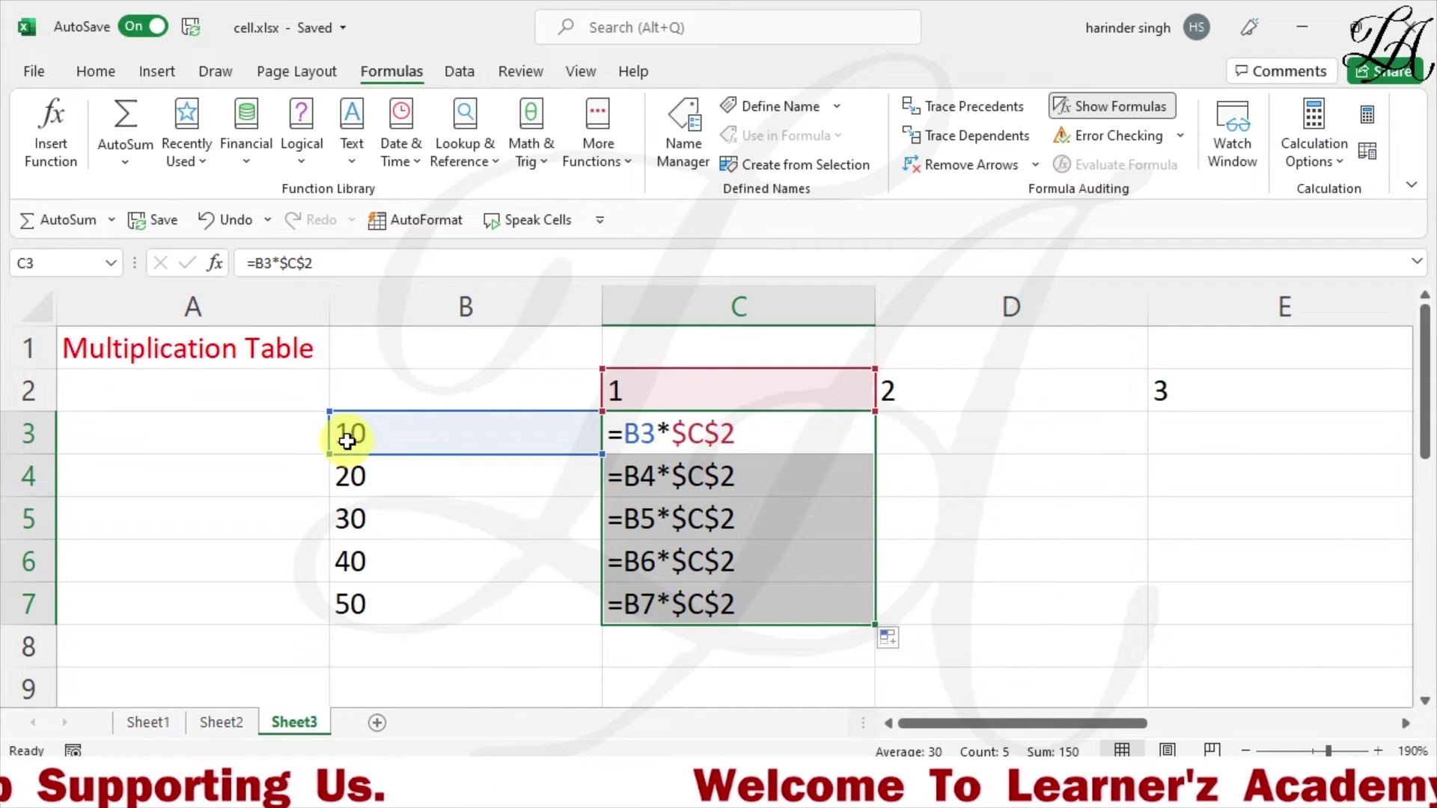
{"action": "left_click", "coordinate": [414, 487]}
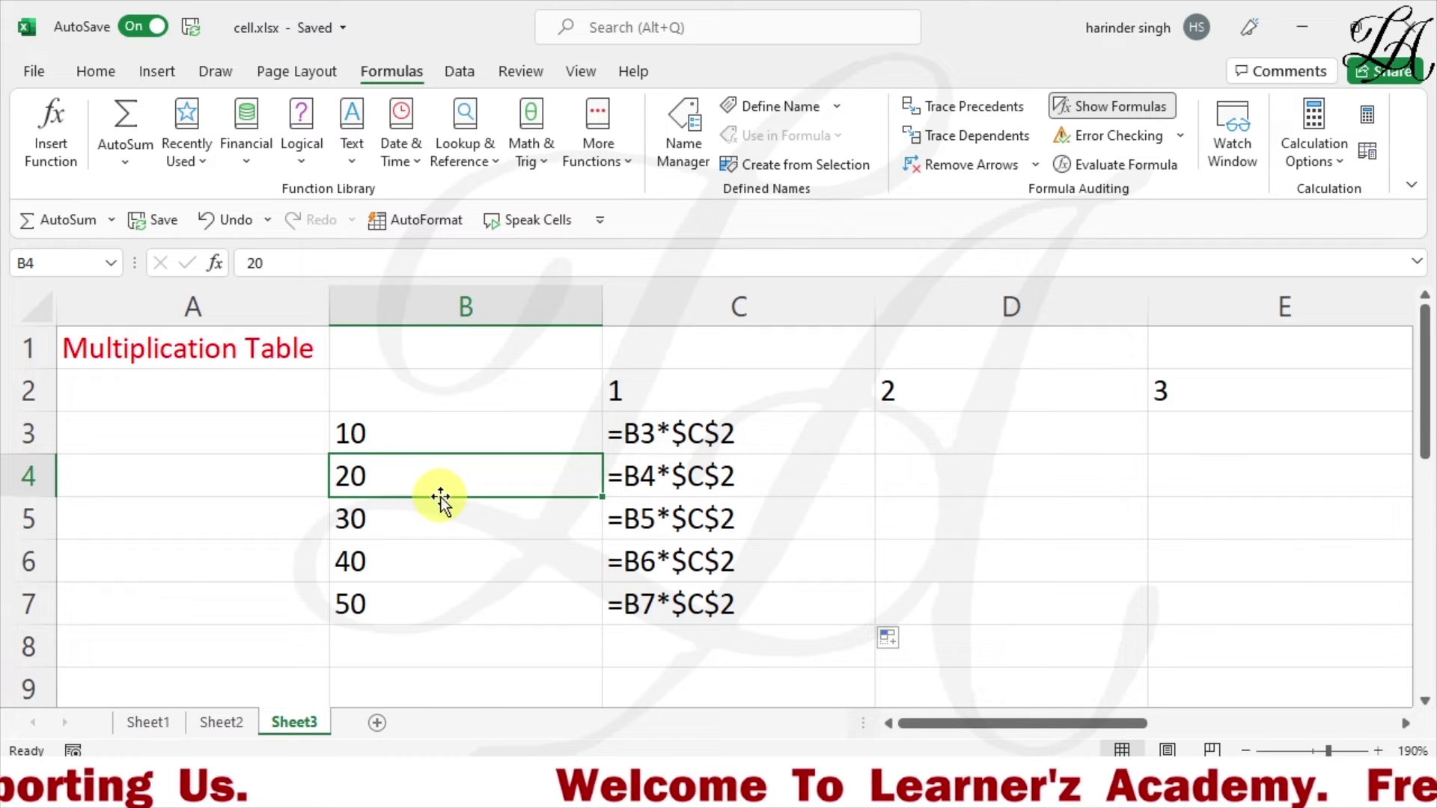
{"action": "left_click", "coordinate": [642, 399]}
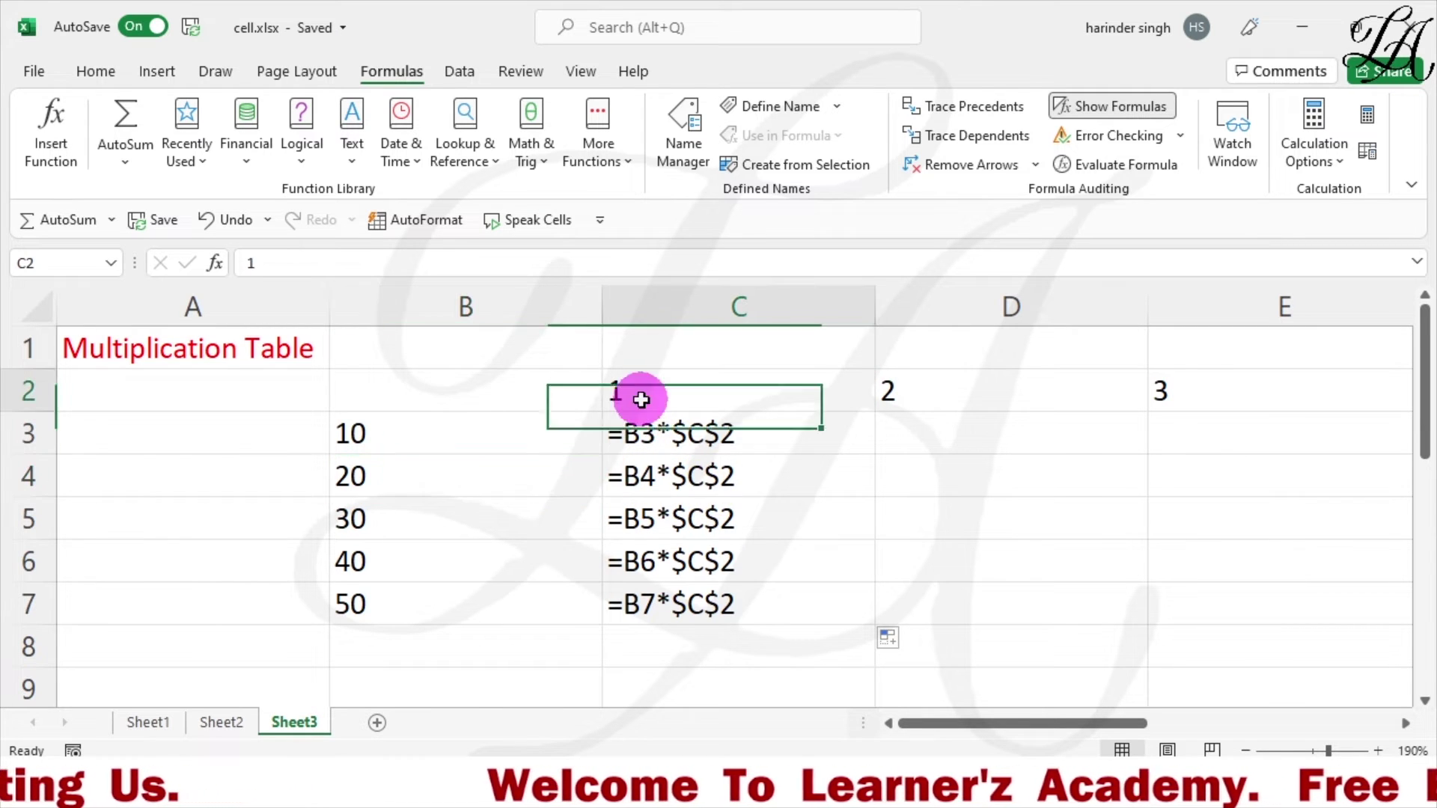
{"action": "left_click", "coordinate": [369, 519]}
{"action": "left_click", "coordinate": [658, 396]}
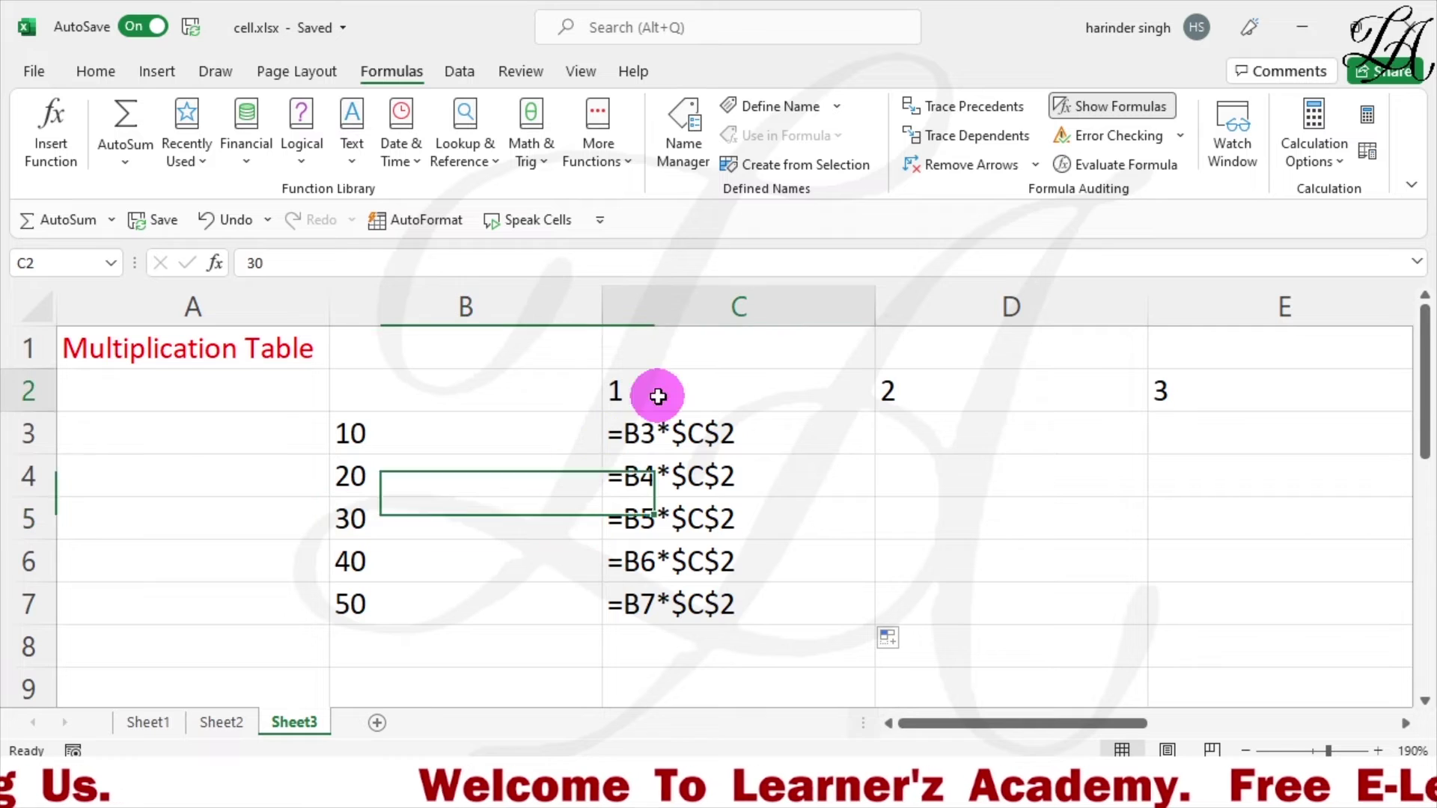
{"action": "left_click", "coordinate": [385, 571]}
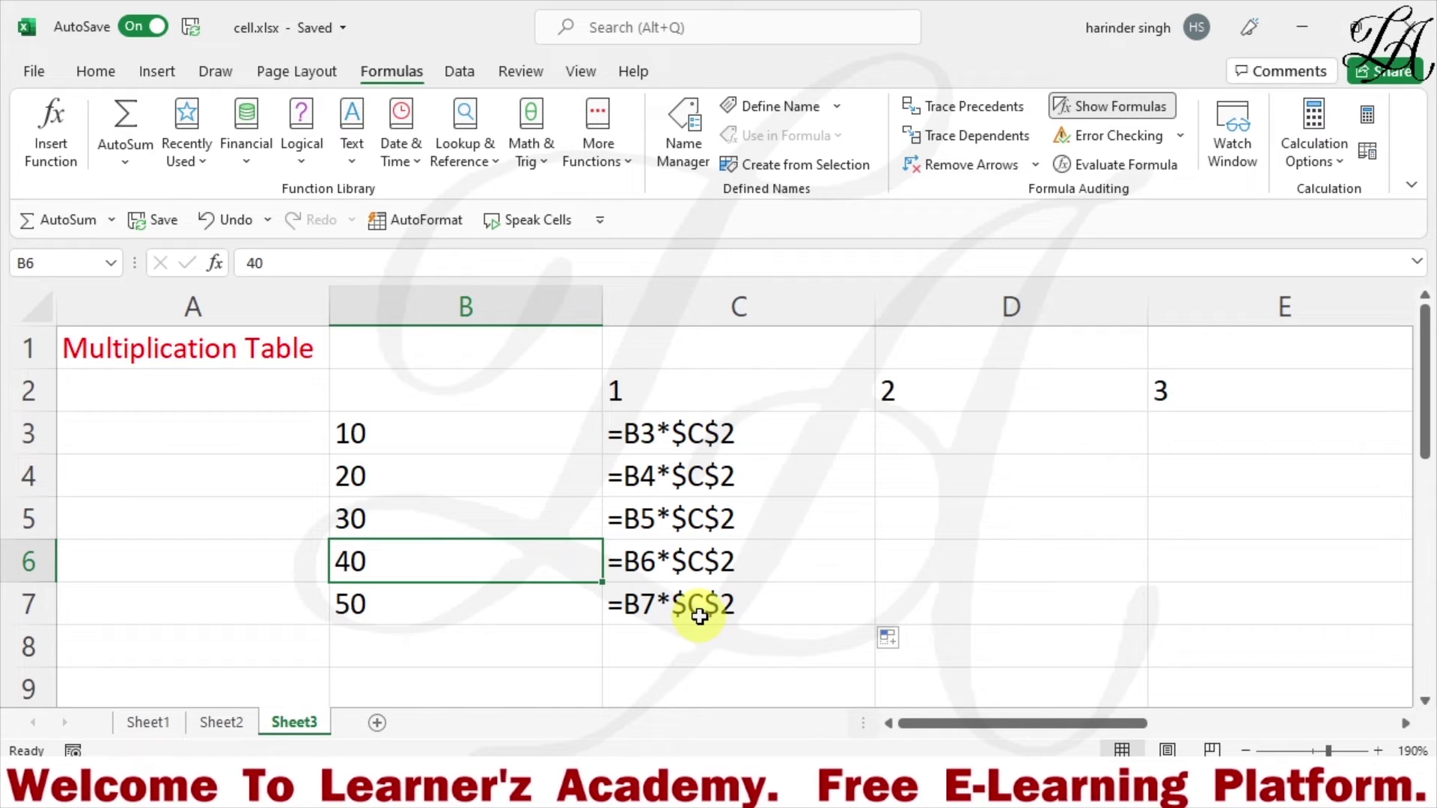
{"action": "left_click", "coordinate": [692, 393]}
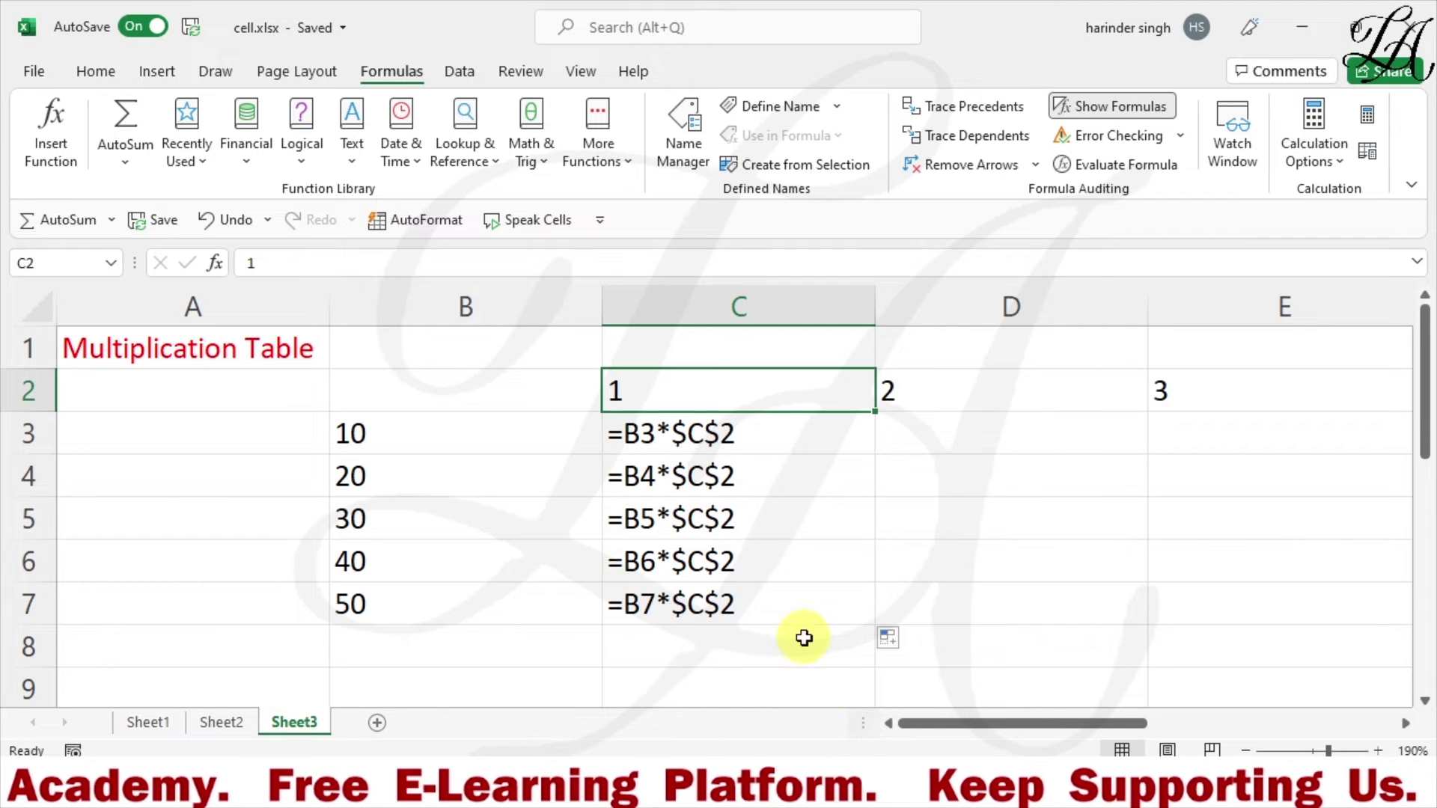
{"action": "left_click", "coordinate": [1143, 107]}
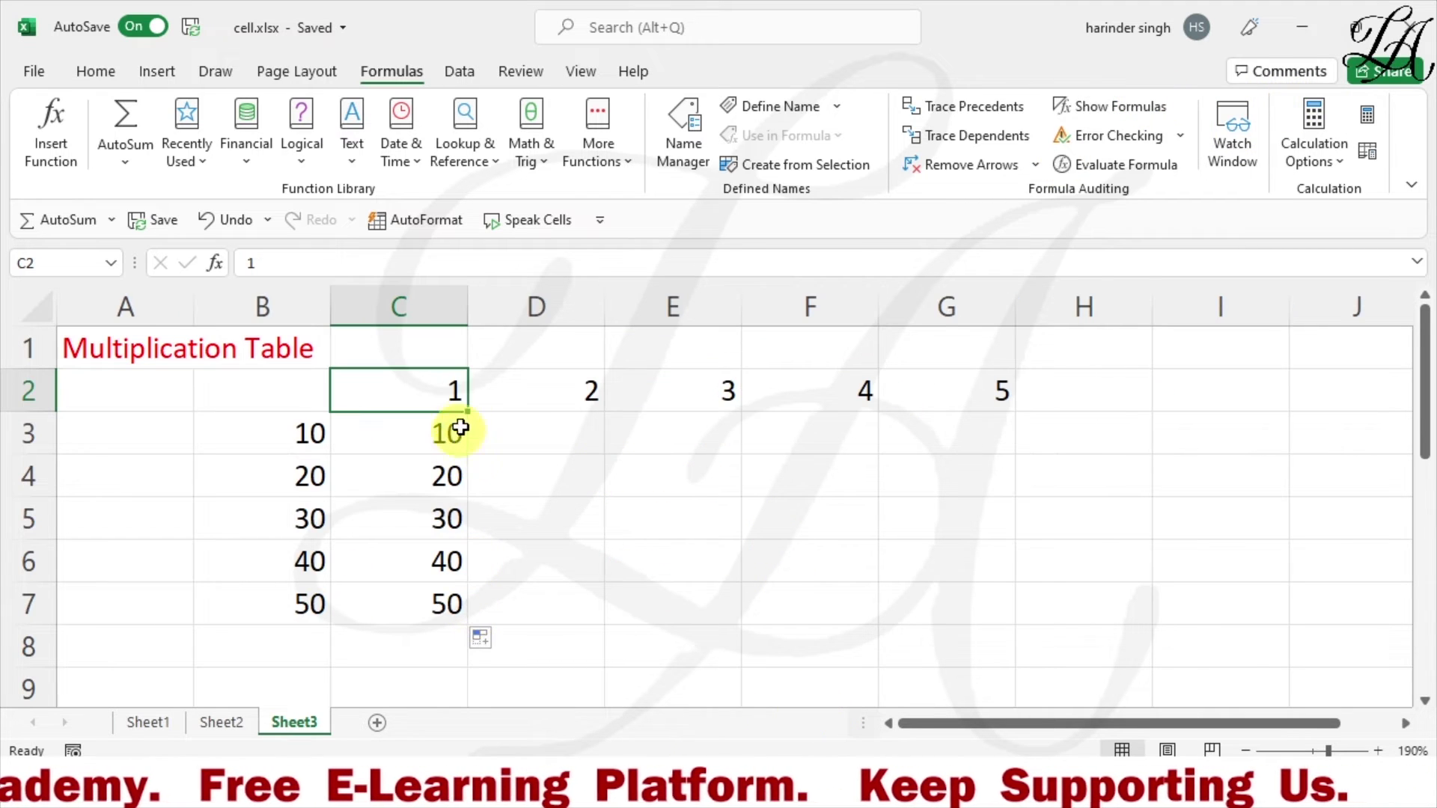
Fill the C3 formula across the whole table range C3:G7 and check the copied formula in G7
{"action": "left_click", "coordinate": [441, 432]}
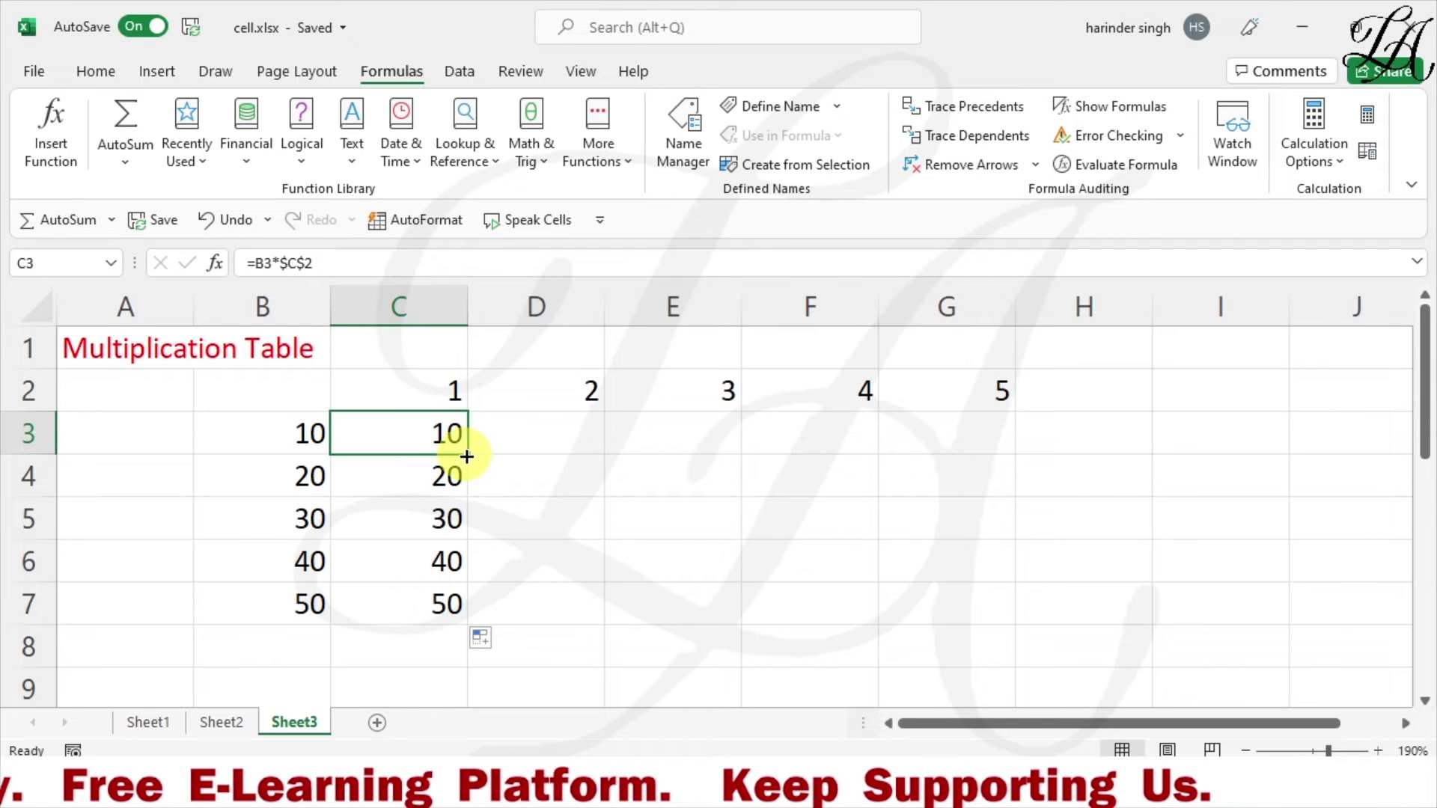
{"action": "left_click_drag", "start_coordinate": [466, 457], "coordinate": [974, 638]}
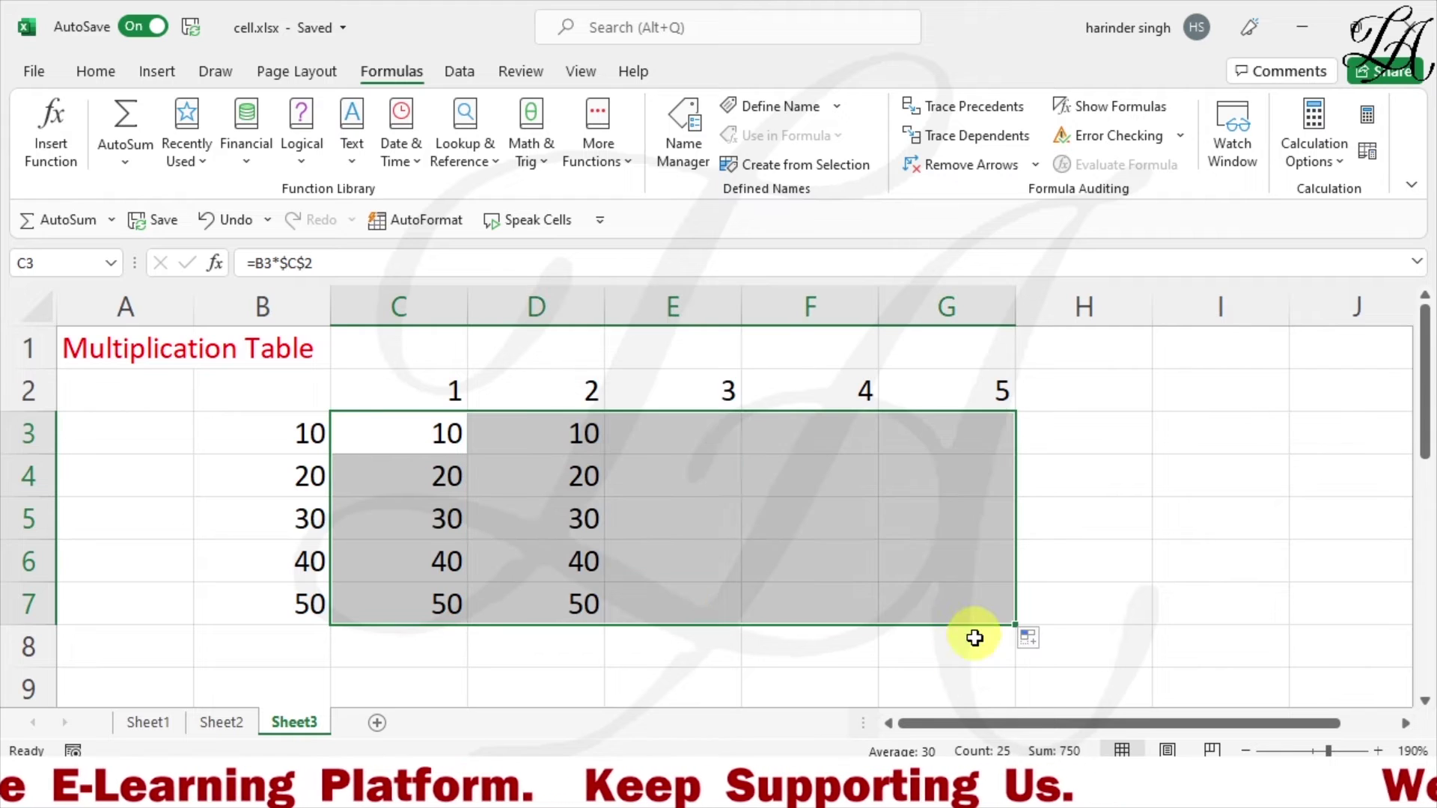
{"action": "left_click", "coordinate": [617, 674]}
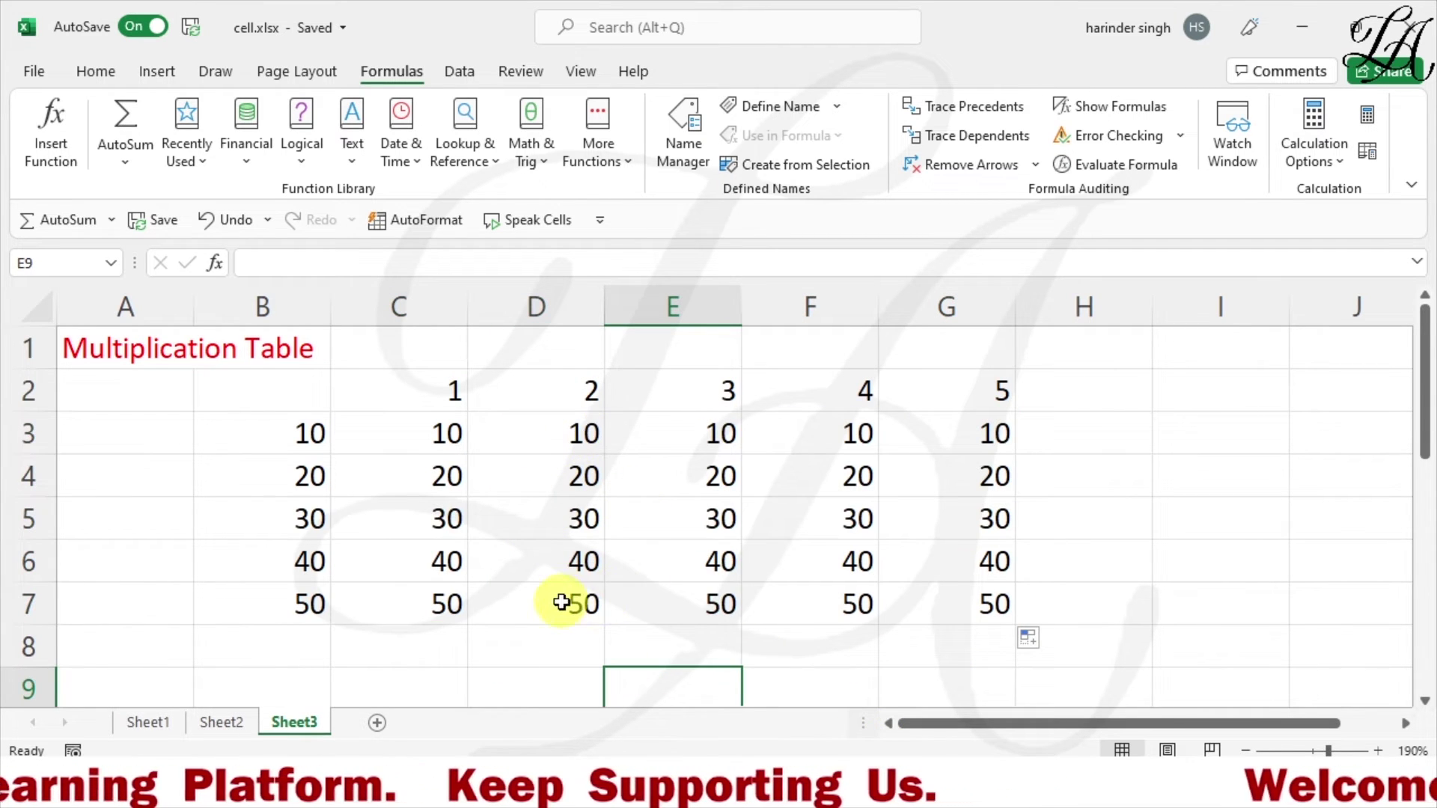
{"action": "left_click", "coordinate": [992, 601]}
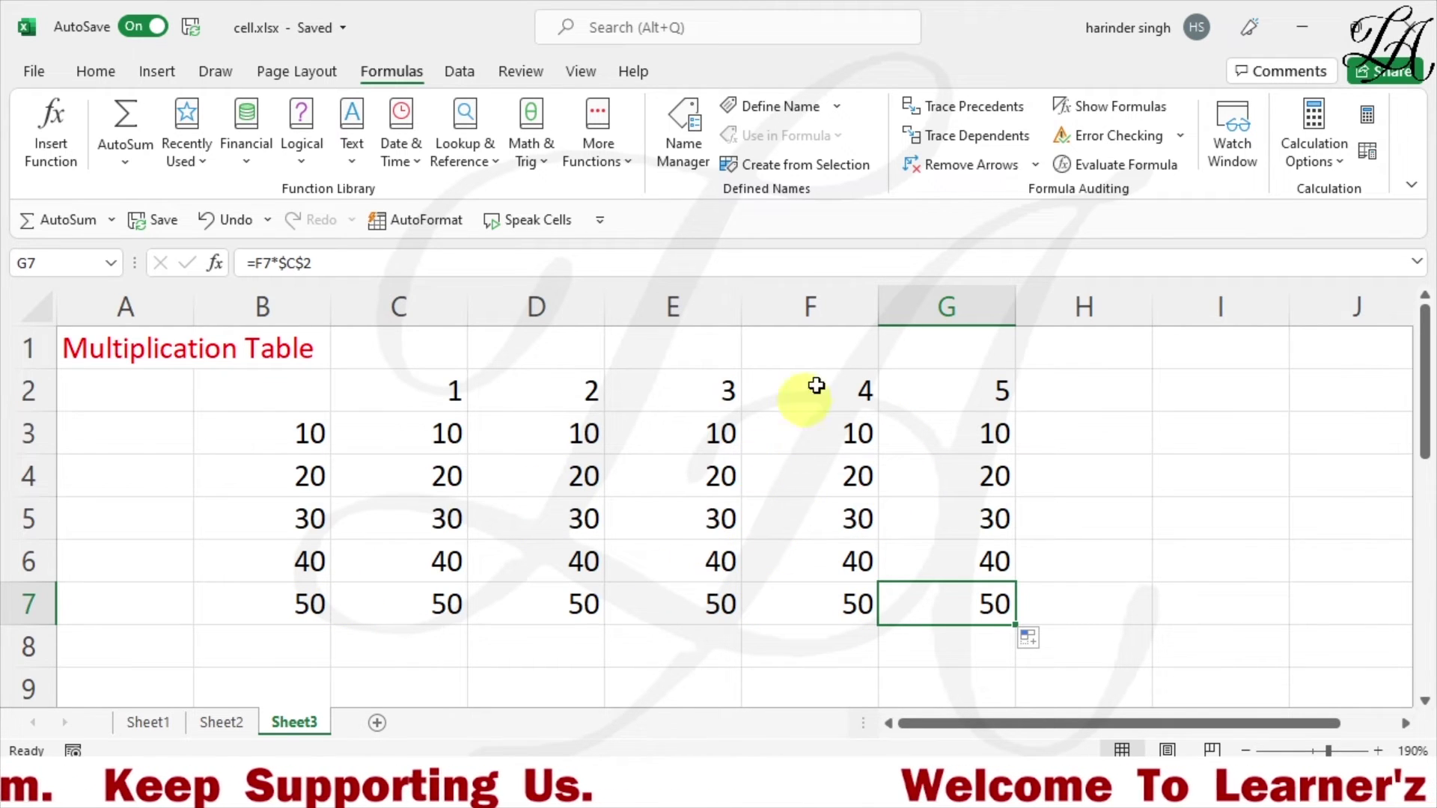
Examine the references copied into column D in formula view, comparing D3 with its heading in D2, and return to values
{"action": "left_click", "coordinate": [1116, 113]}
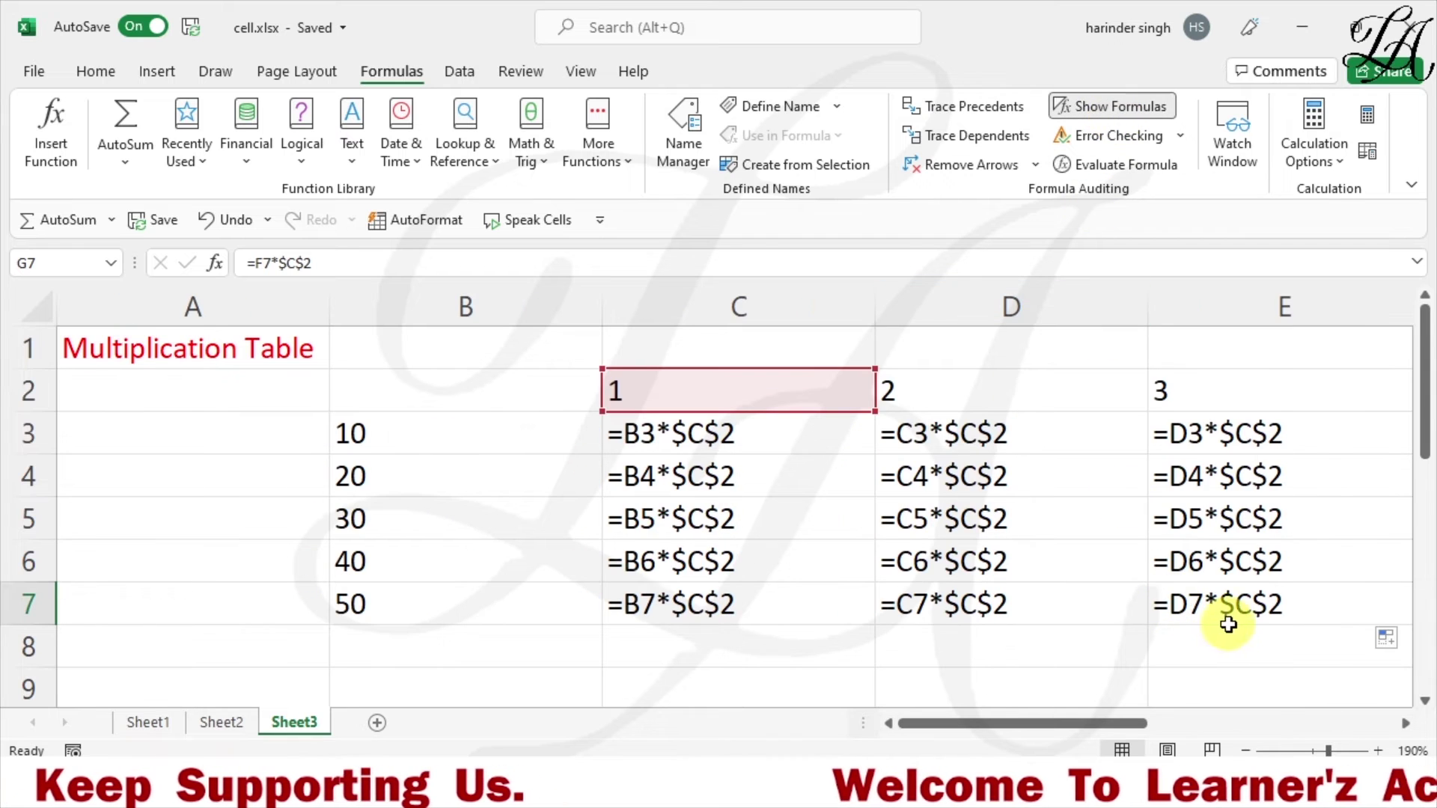
{"action": "left_click", "coordinate": [973, 437]}
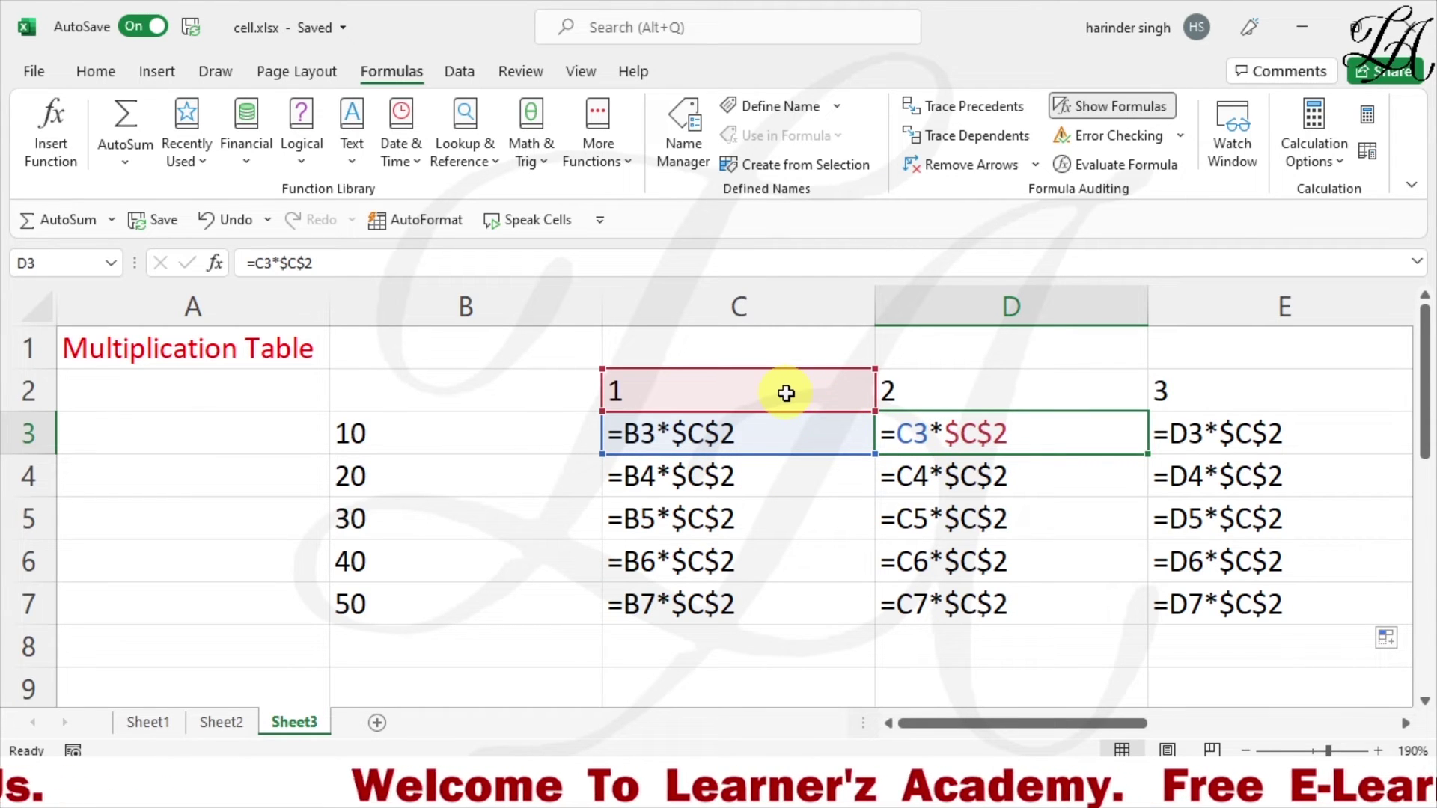
{"action": "left_click", "coordinate": [941, 394]}
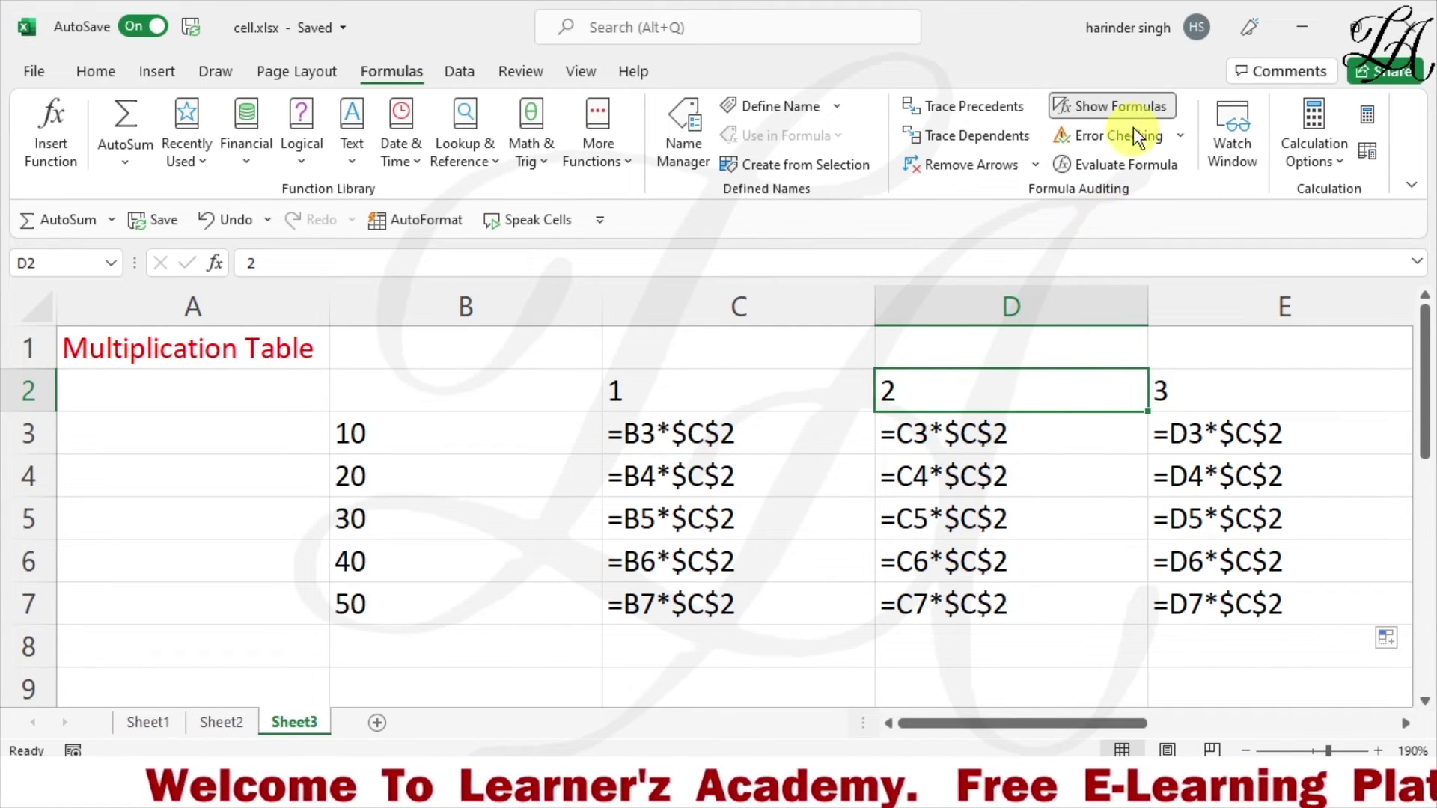
{"action": "left_click", "coordinate": [1134, 98]}
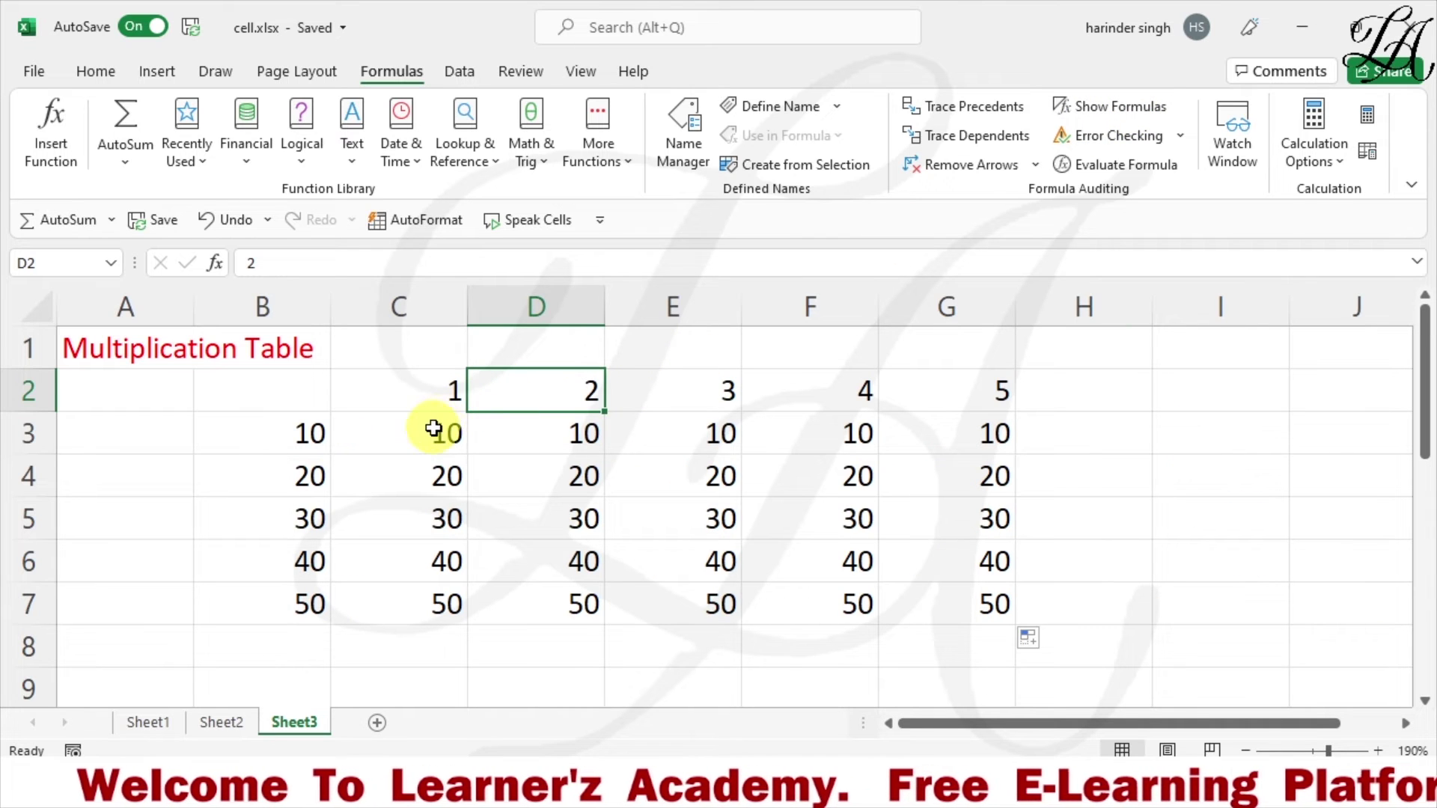
Clear the trial formulas from the range C3:G7
{"action": "left_click", "coordinate": [438, 432]}
{"action": "left_click_drag", "start_coordinate": [438, 432], "coordinate": [959, 577]}
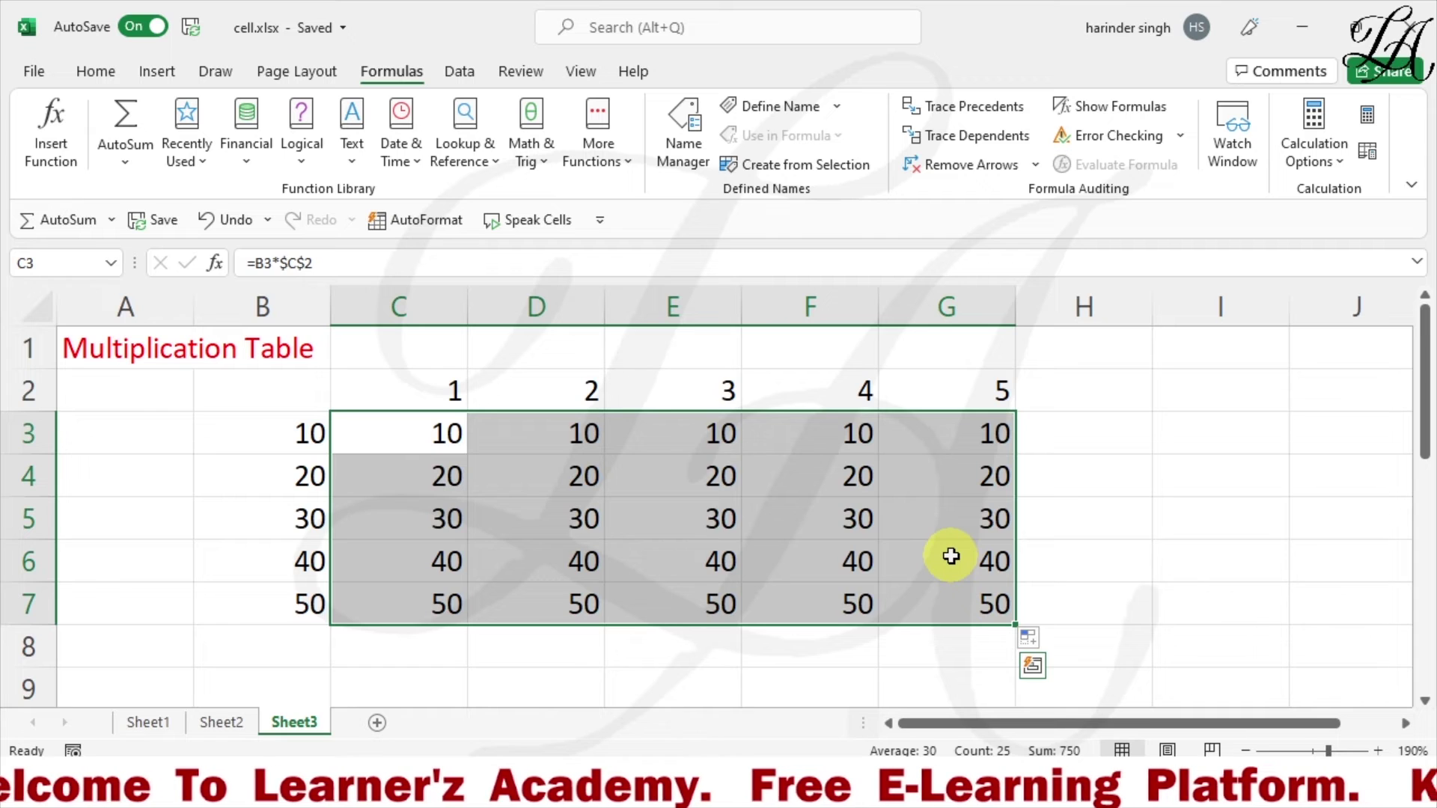
{"action": "key", "text": "Delete"}
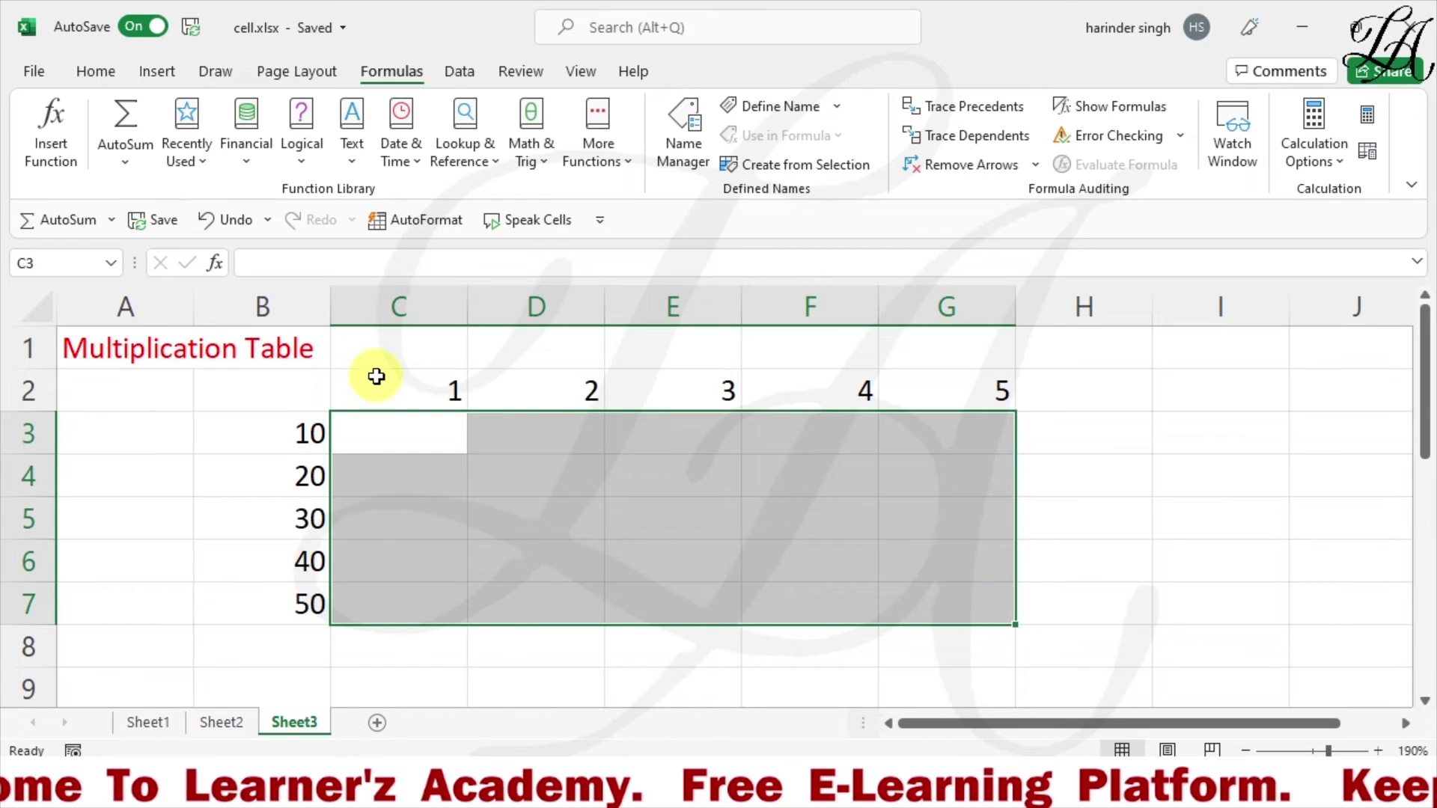
Enter the mixed-reference formula =$B3*C$2 in cell C3, locking column B and row 2
{"action": "left_click", "coordinate": [386, 447]}
{"action": "left_click_drag", "start_coordinate": [386, 447], "coordinate": [387, 445]}
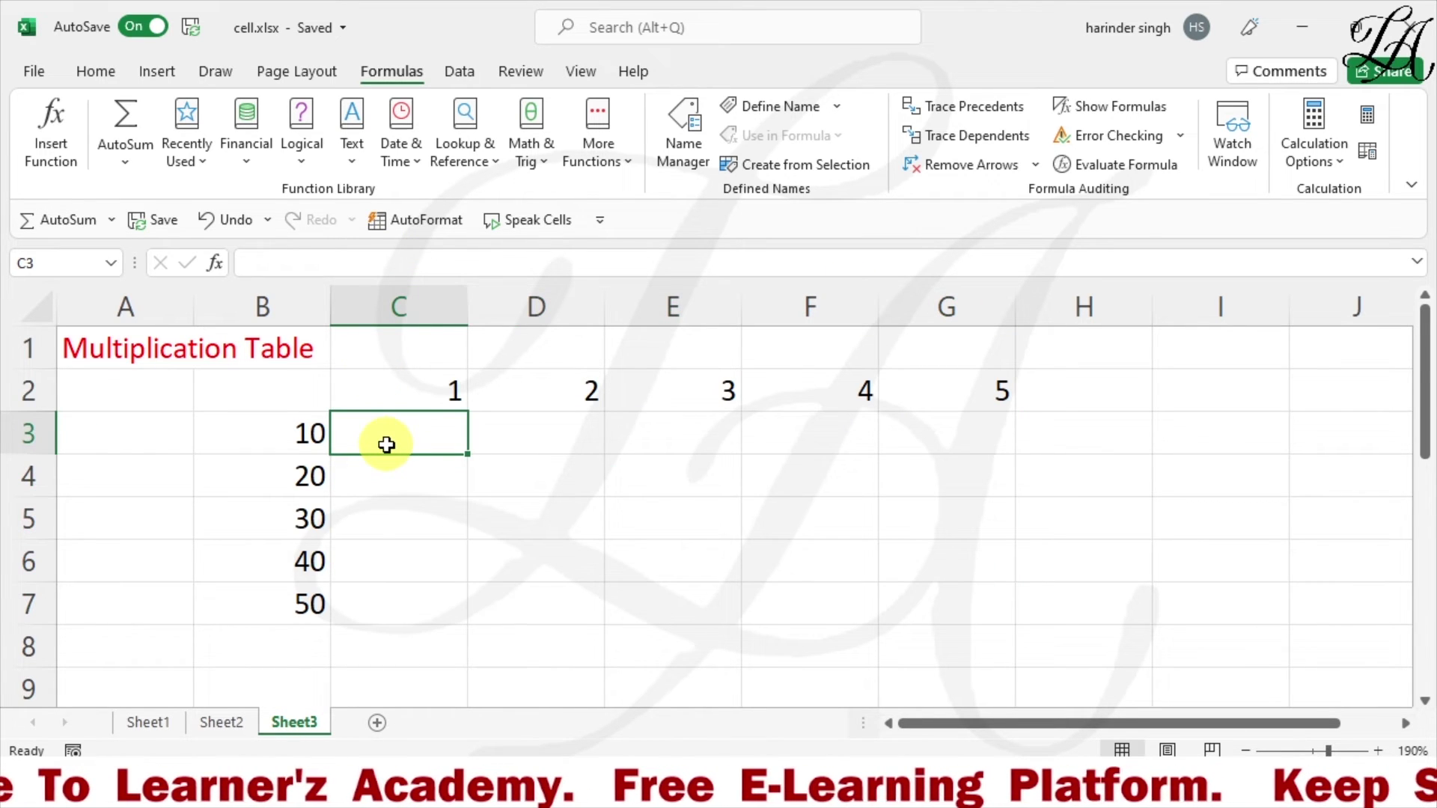
{"action": "type", "text": "=$"}
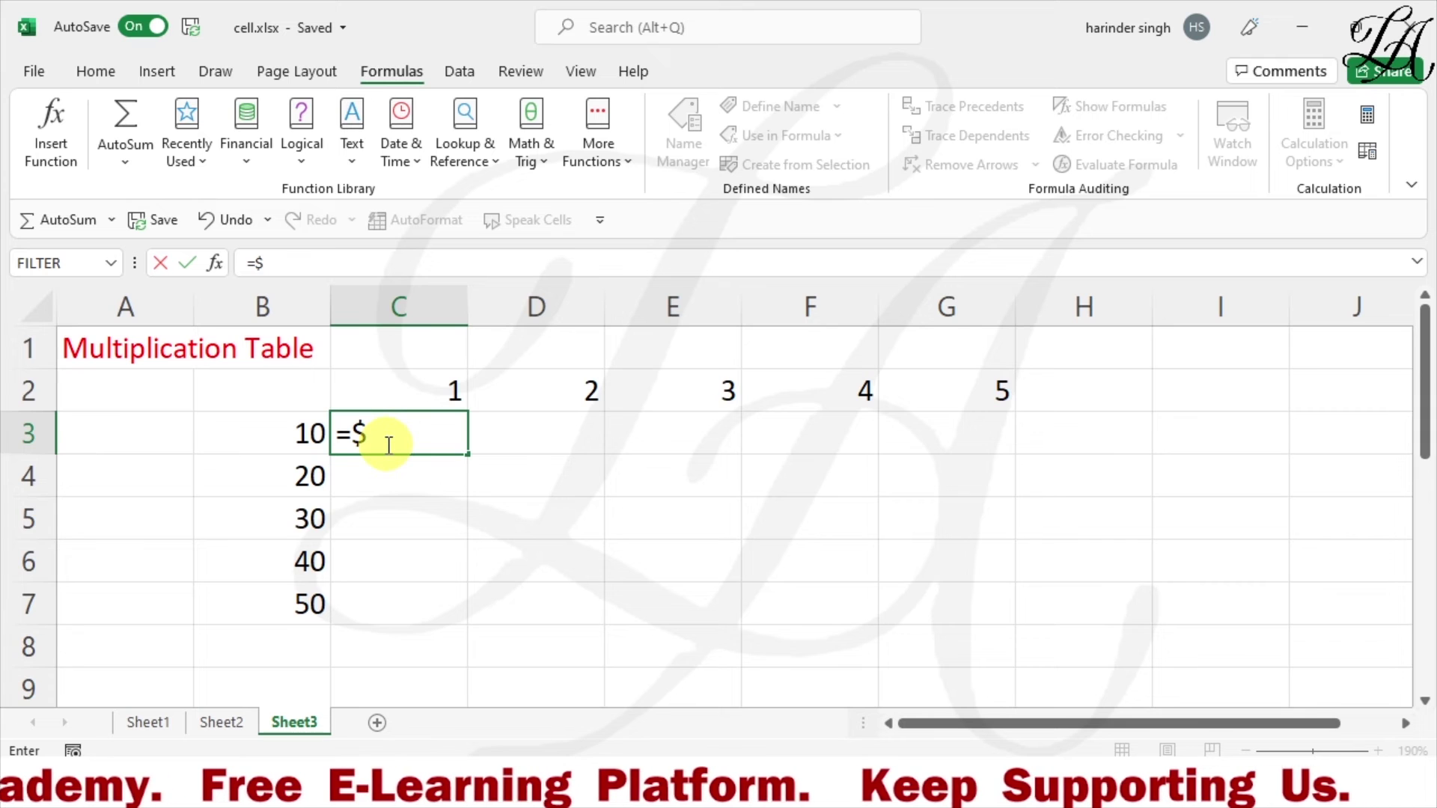
{"action": "left_click", "coordinate": [282, 446]}
{"action": "left_click", "coordinate": [1001, 309]}
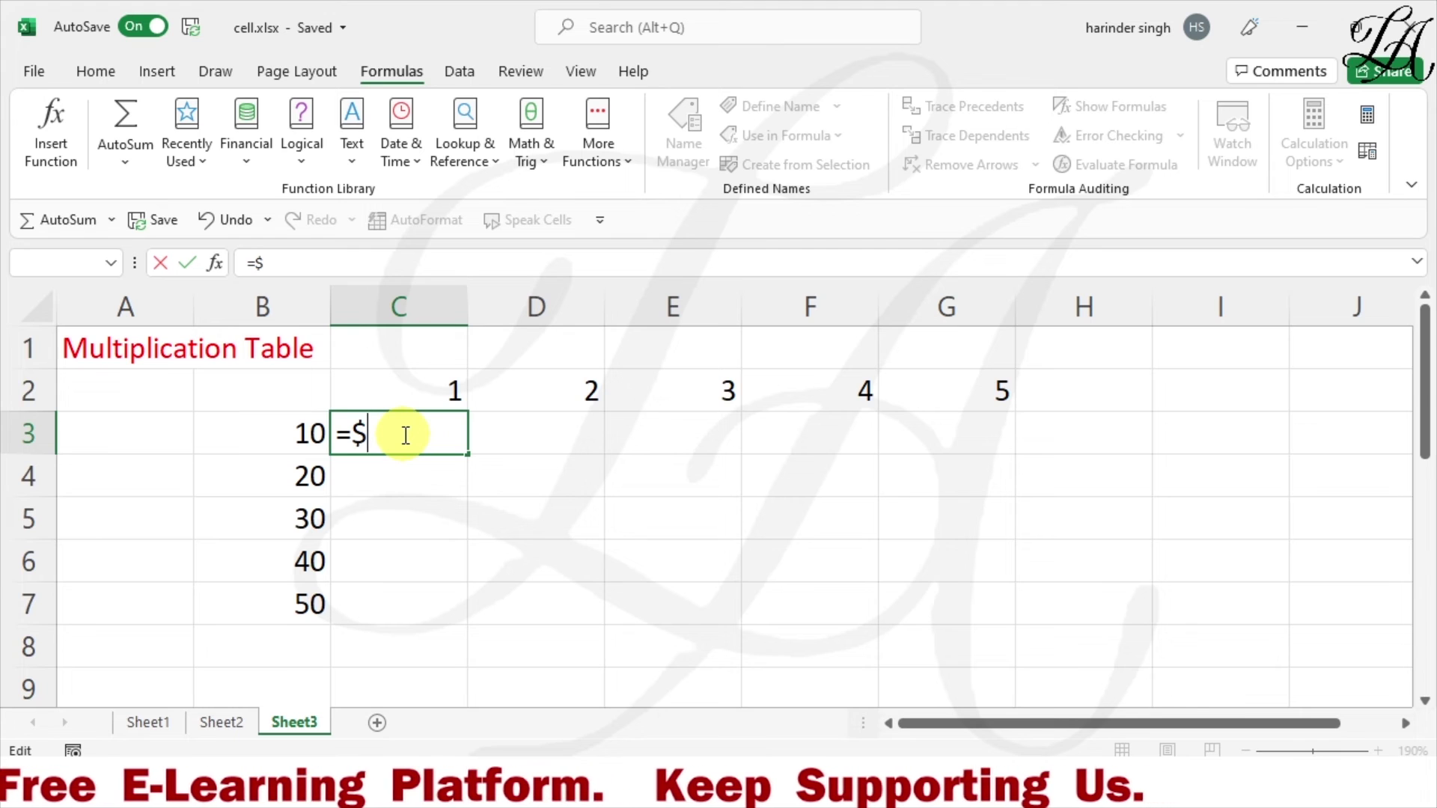
{"action": "type", "text": "3*C$2"}
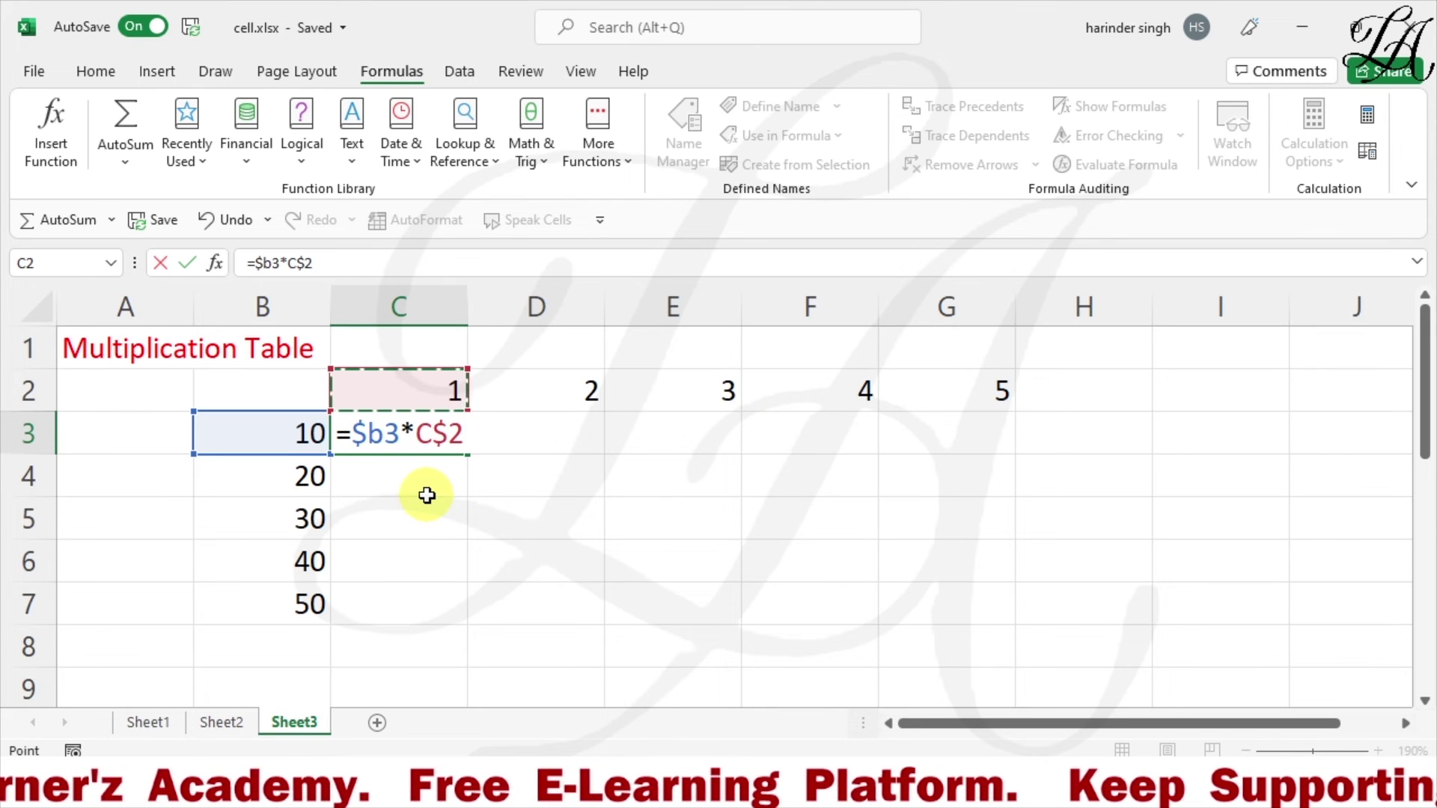
{"action": "key", "text": "Return"}
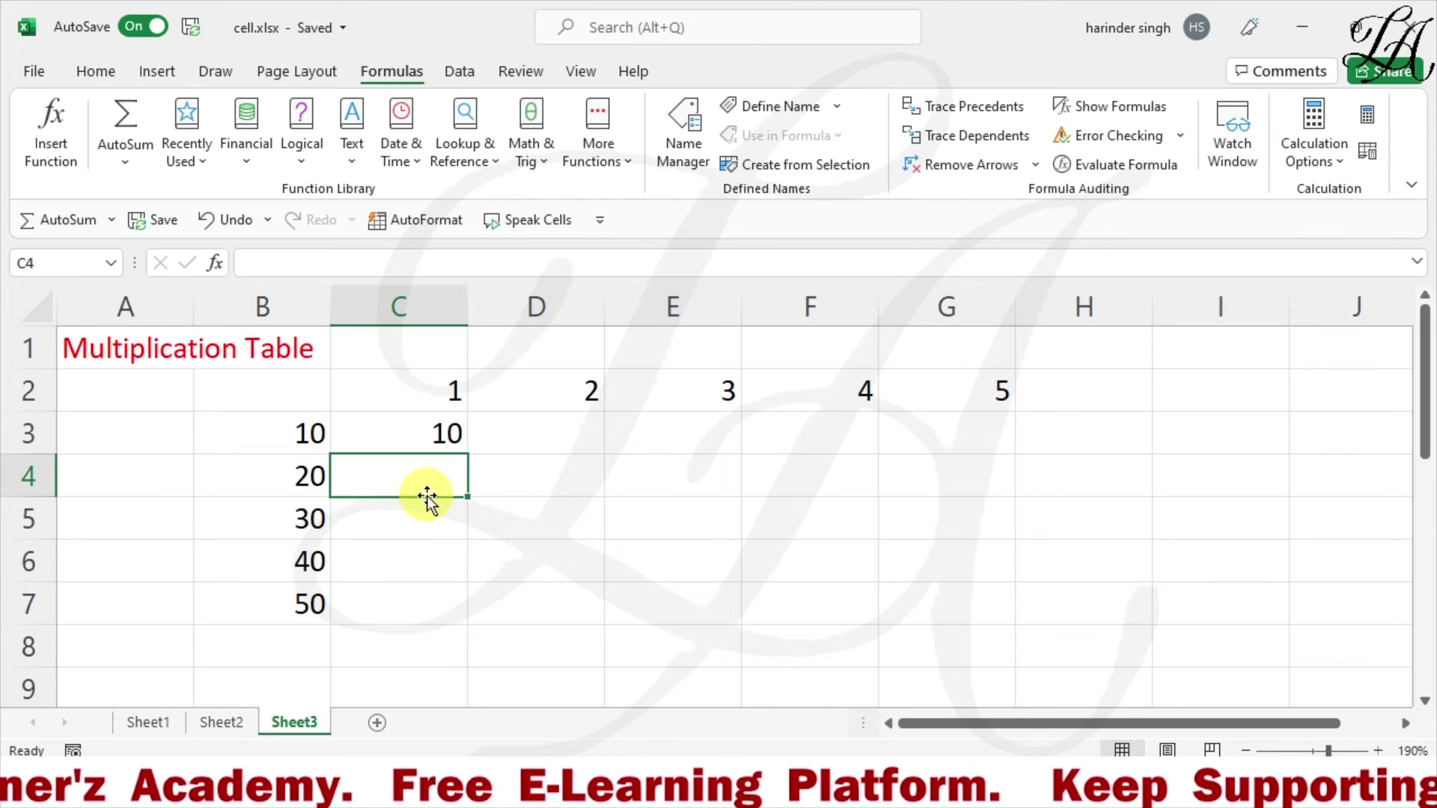
Fill the mixed-reference formula from C3 across the range C3:G7 and check the copied formulas in G7 and F5
{"action": "left_click", "coordinate": [408, 433]}
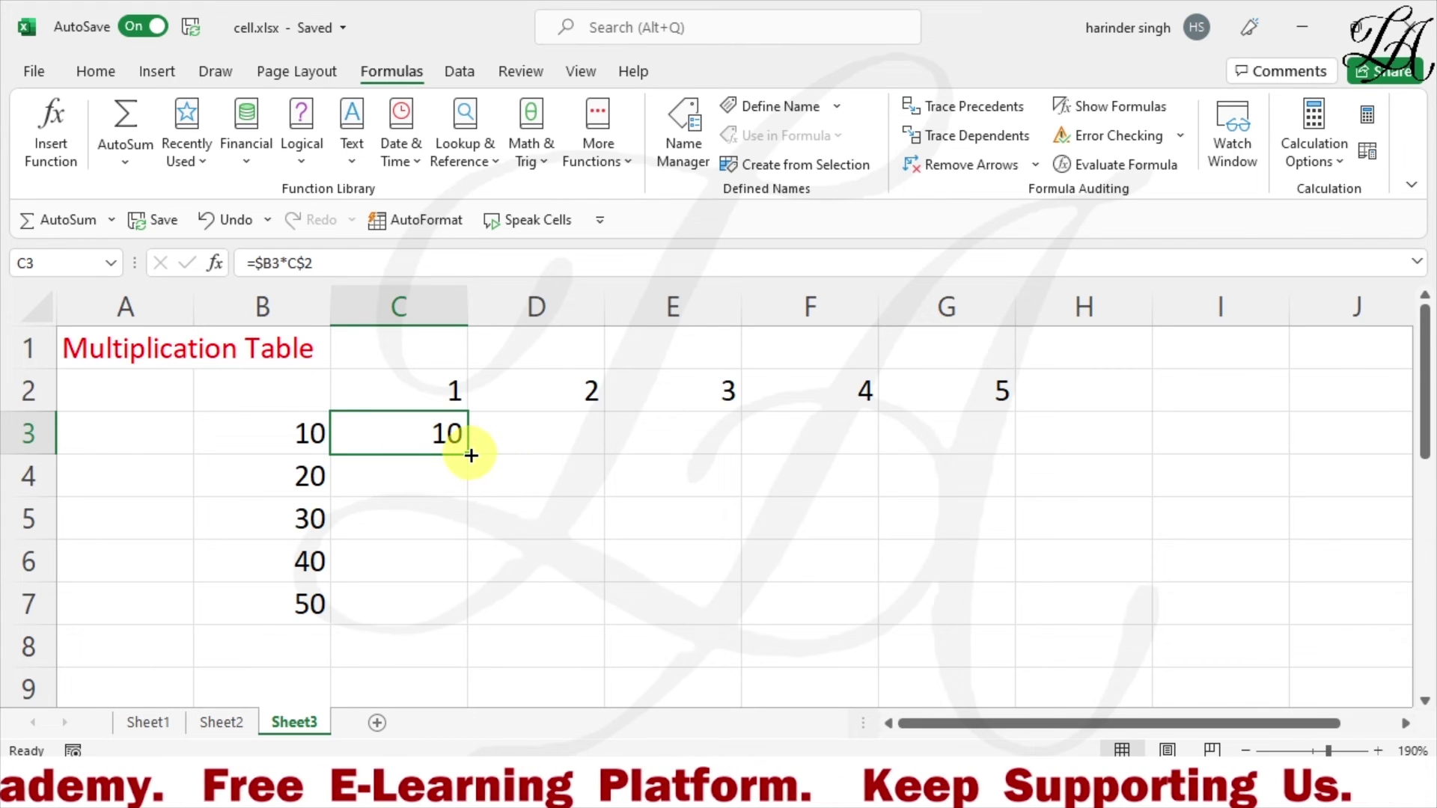
{"action": "left_click_drag", "start_coordinate": [471, 454], "coordinate": [1003, 608]}
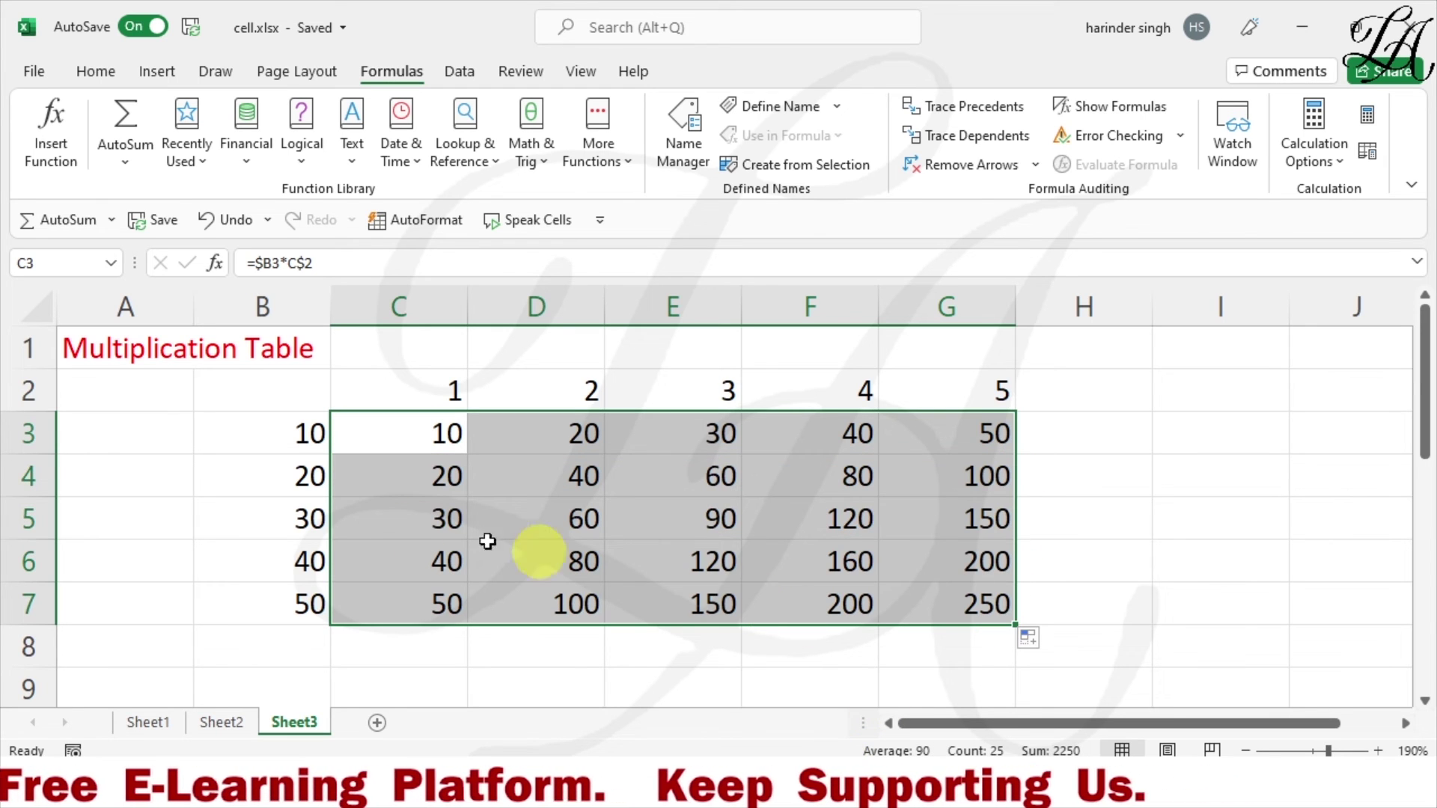
{"action": "left_click", "coordinate": [974, 608]}
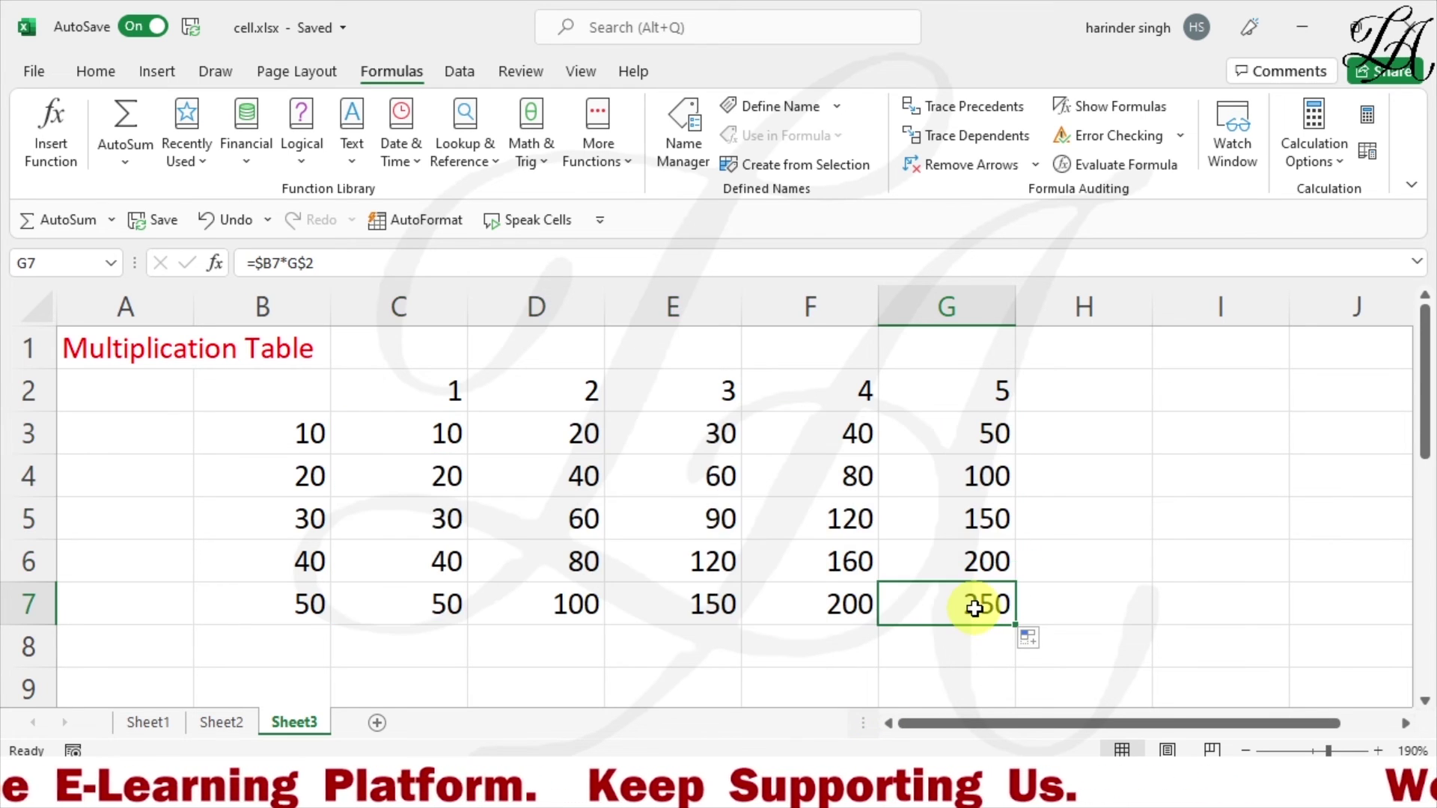
{"action": "left_click", "coordinate": [850, 515]}
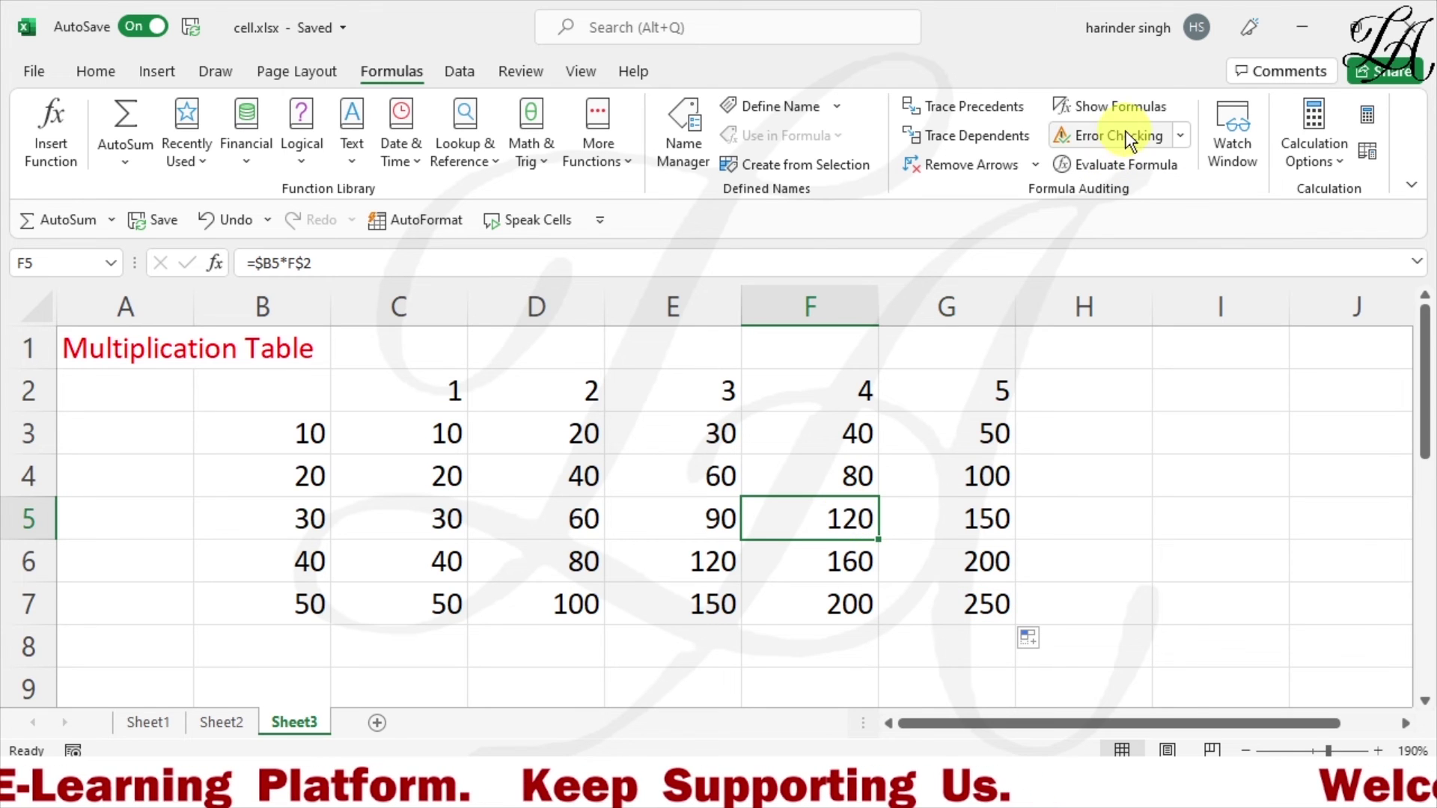
Examine the mixed references in C3, C4 and D3 of the multiplication table in formula view, and return to values
{"action": "left_click", "coordinate": [1113, 108]}
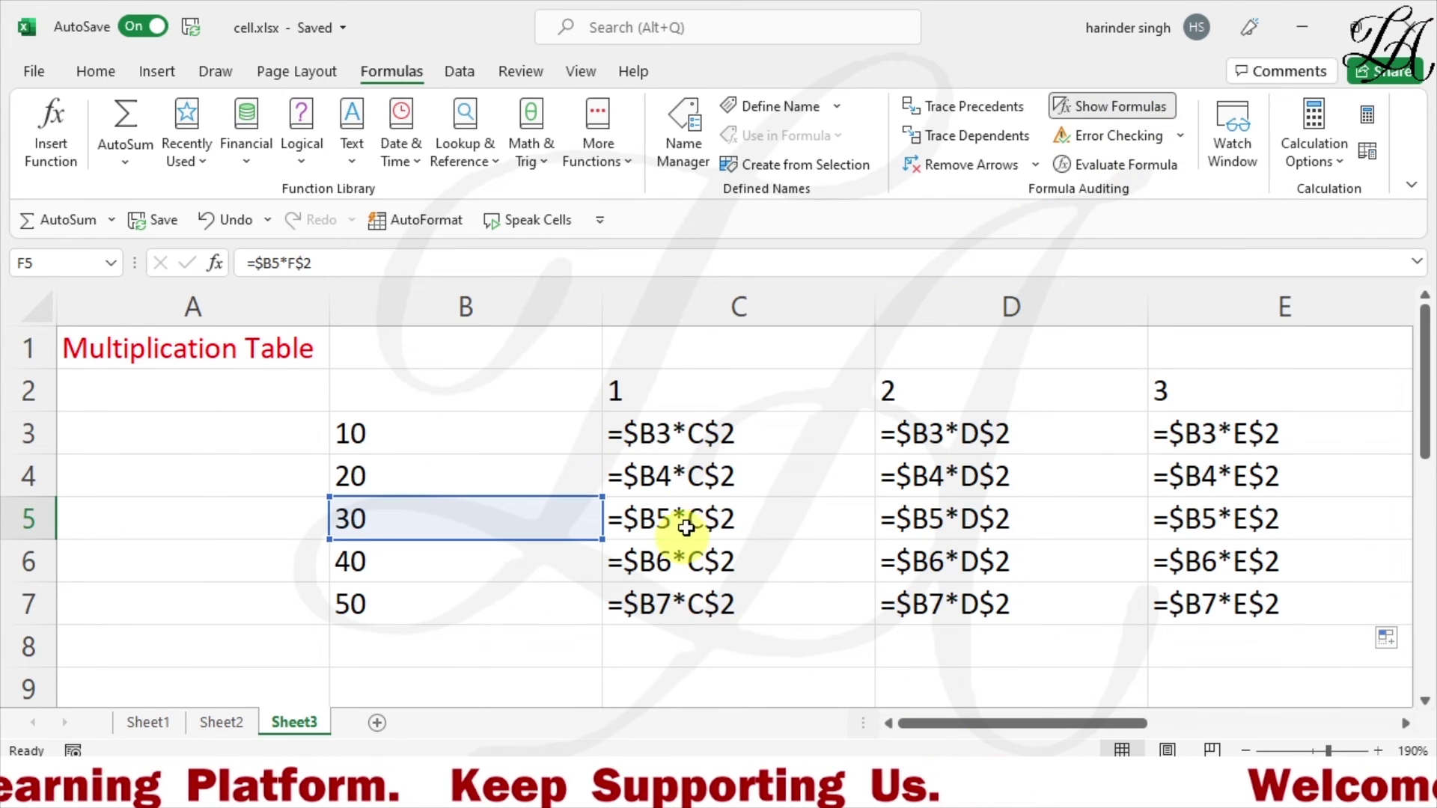
{"action": "left_click", "coordinate": [643, 444]}
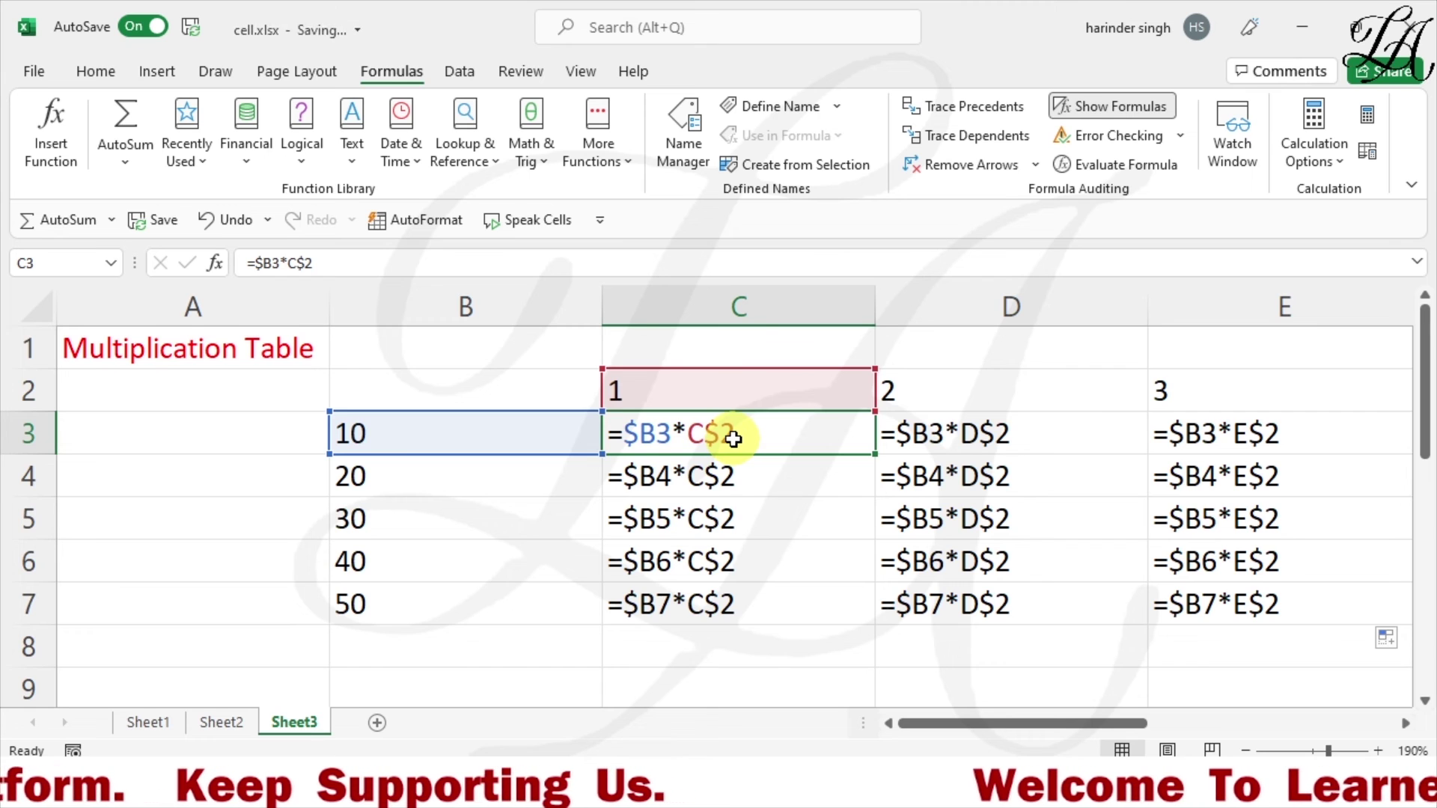
{"action": "left_click", "coordinate": [646, 479]}
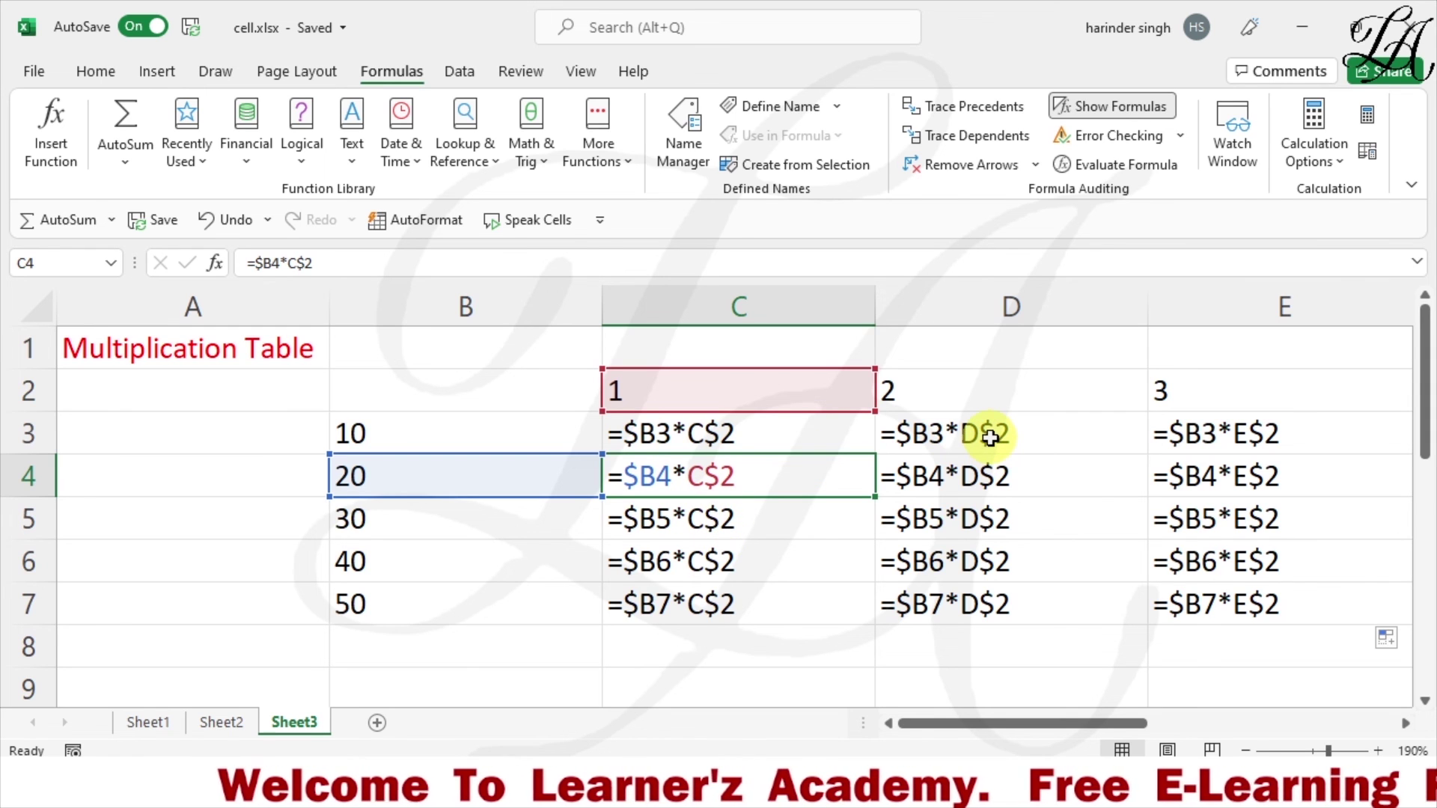
{"action": "left_click", "coordinate": [949, 438]}
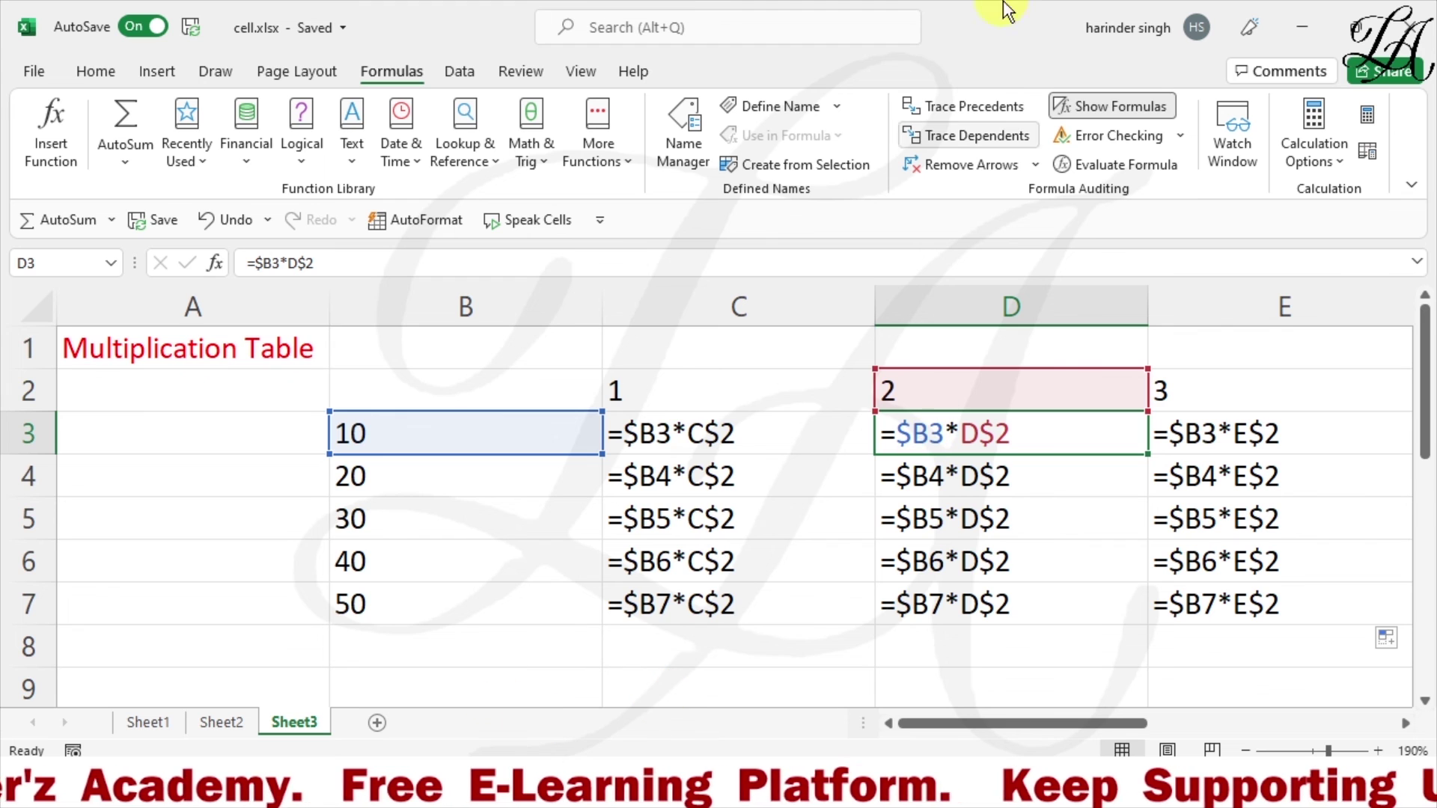
{"action": "left_click", "coordinate": [1113, 109]}
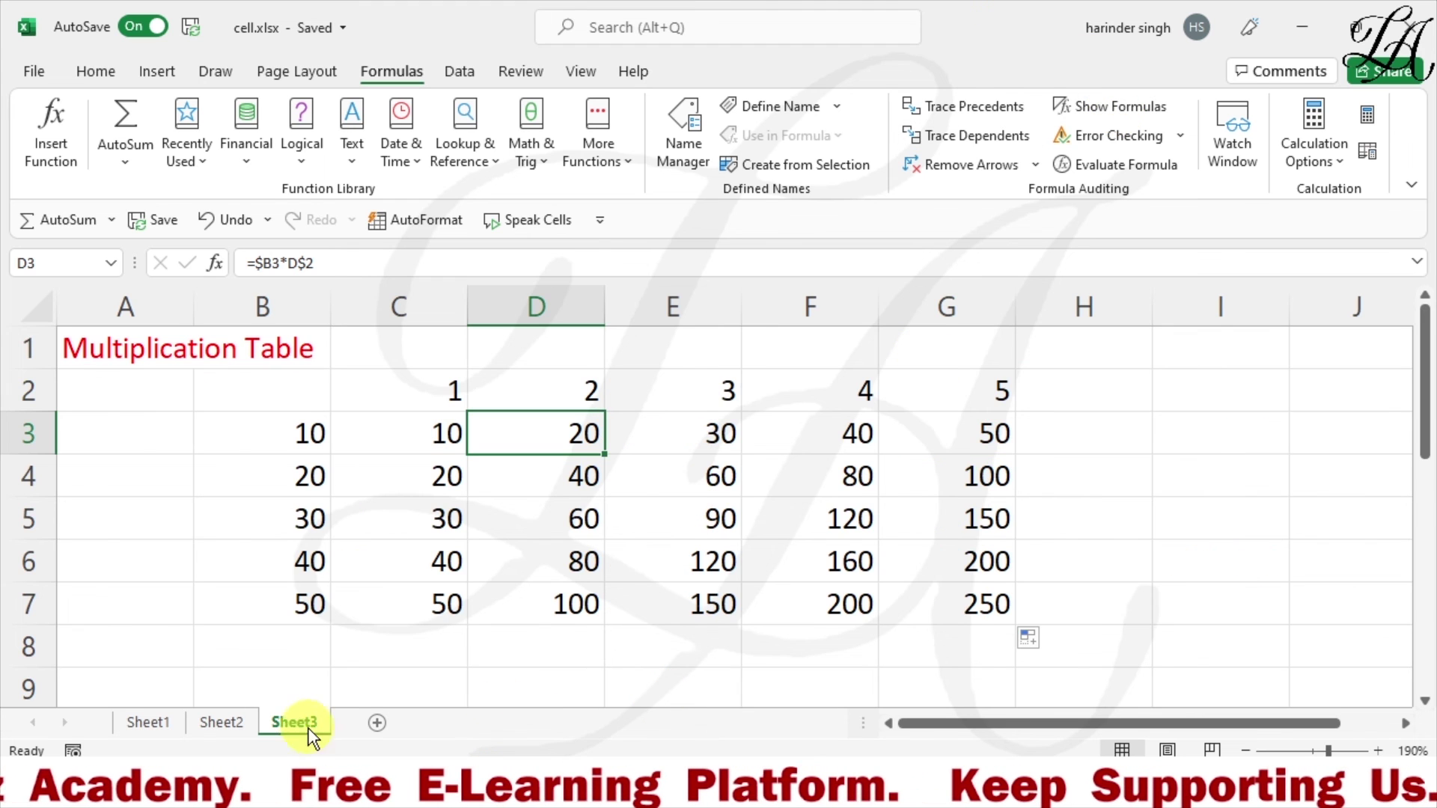
Switch to Sheet2 and display its Mixed Reference table as calculated values instead of formulas
{"action": "left_click", "coordinate": [223, 726]}
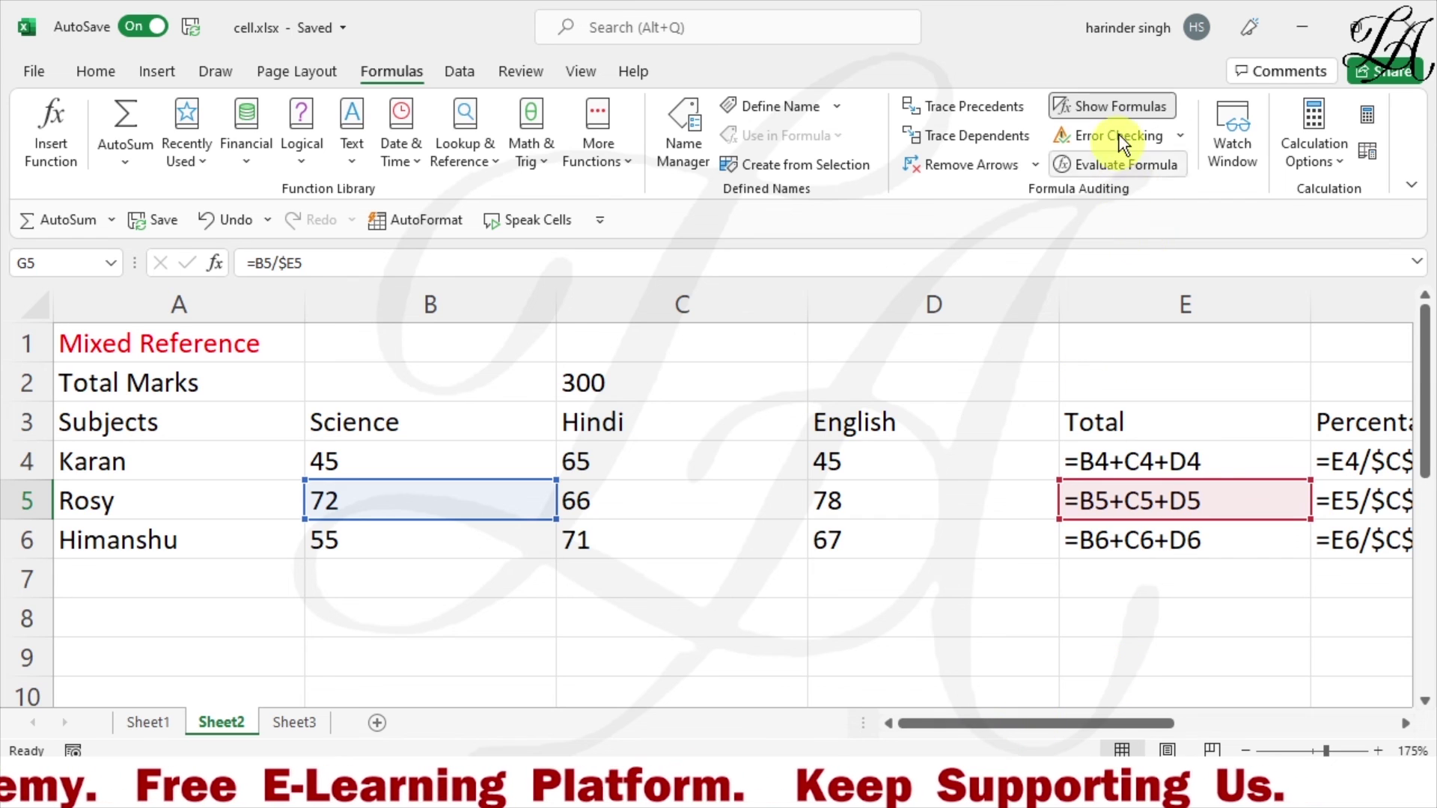
{"action": "left_click", "coordinate": [1118, 105]}
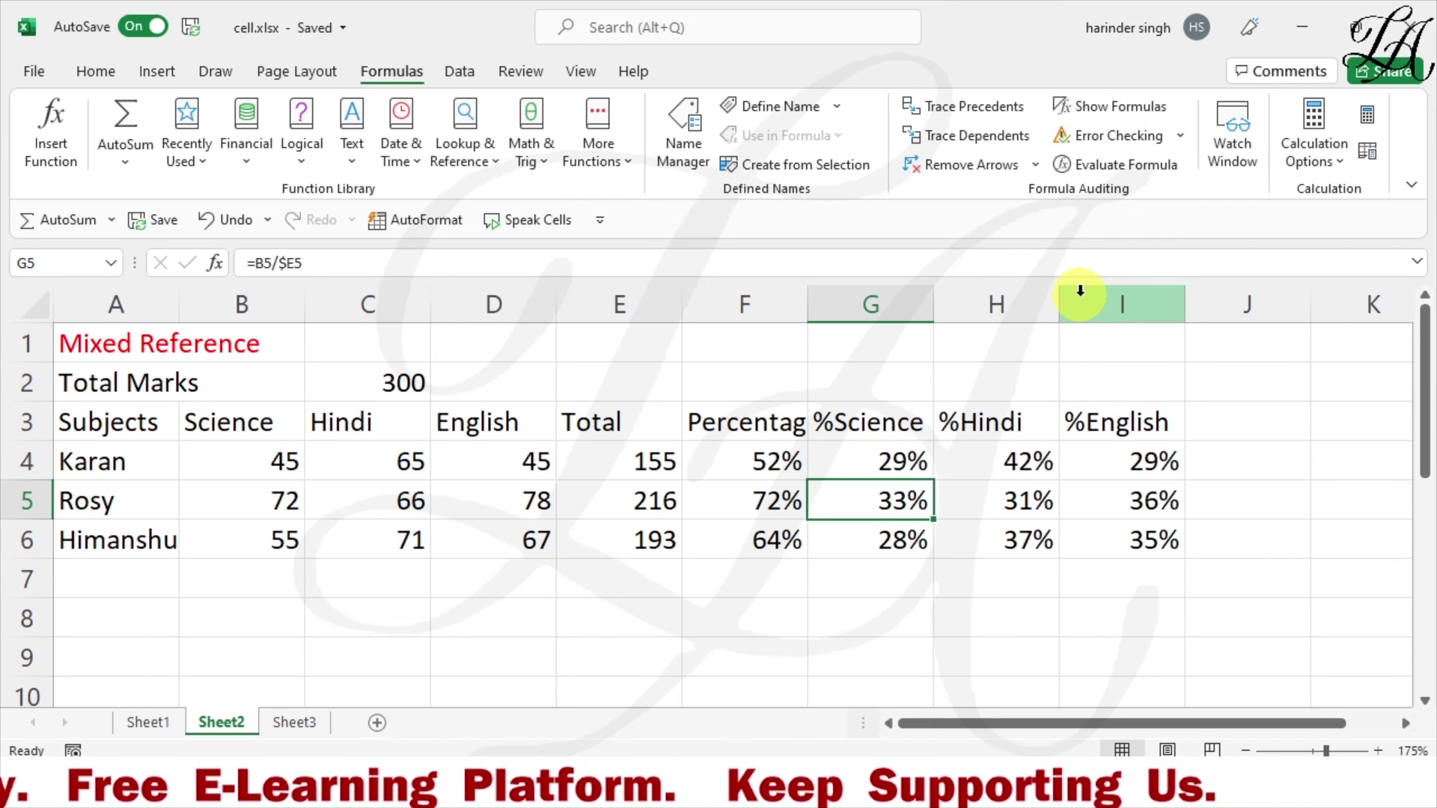